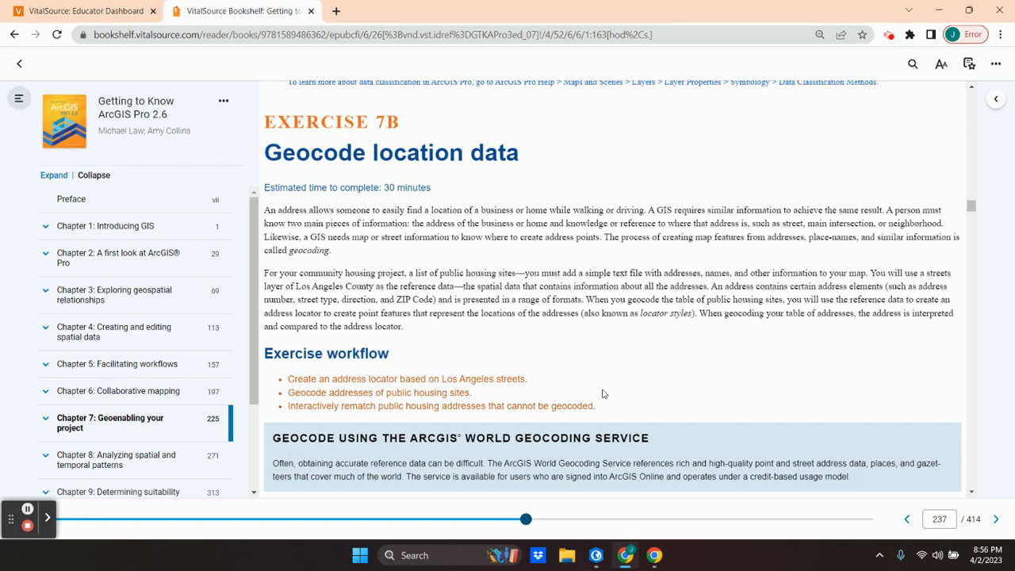
Skim Exercise 7B in the textbook from its introduction through address locator creation, geocoding and address rematching to its final step.
scroll(590, 349, down, 10)
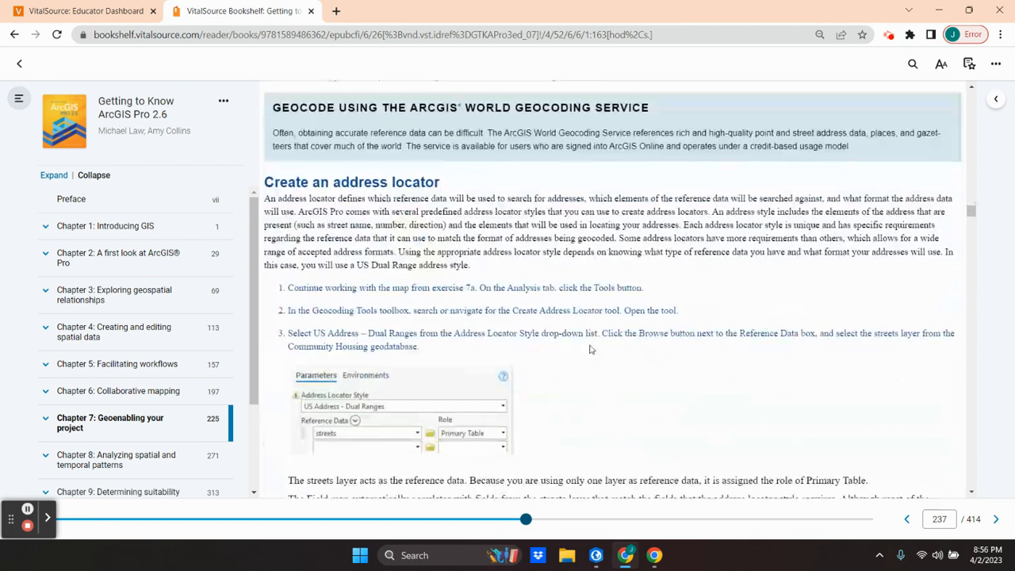
scroll(590, 348, down, 10)
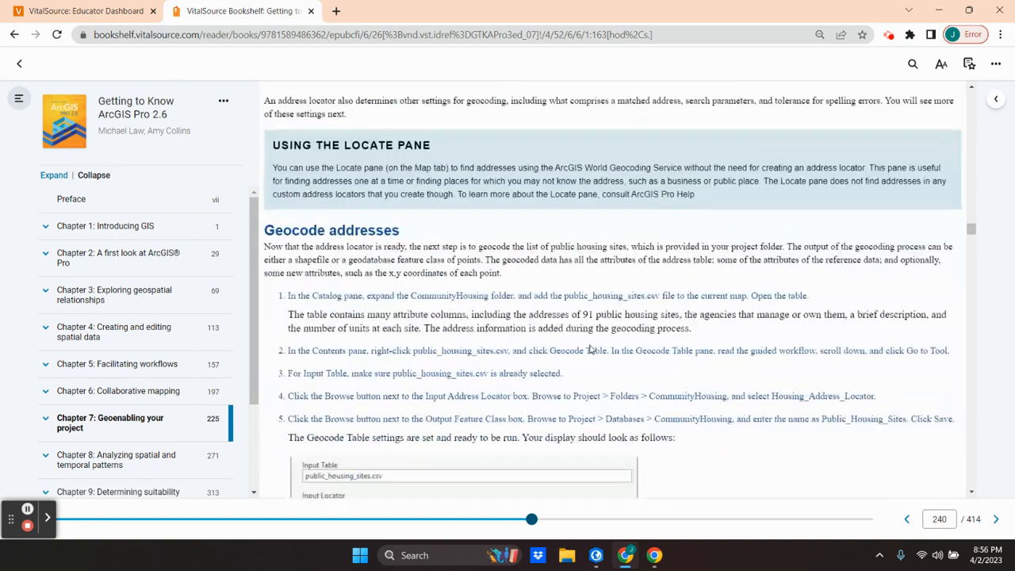
scroll(590, 345, down, 10)
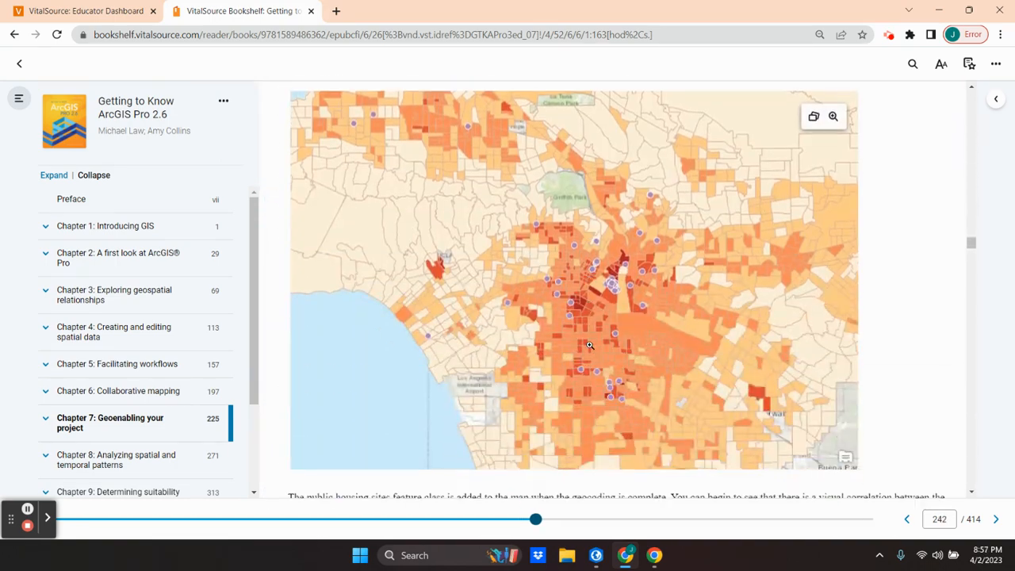
scroll(590, 347, down, 3)
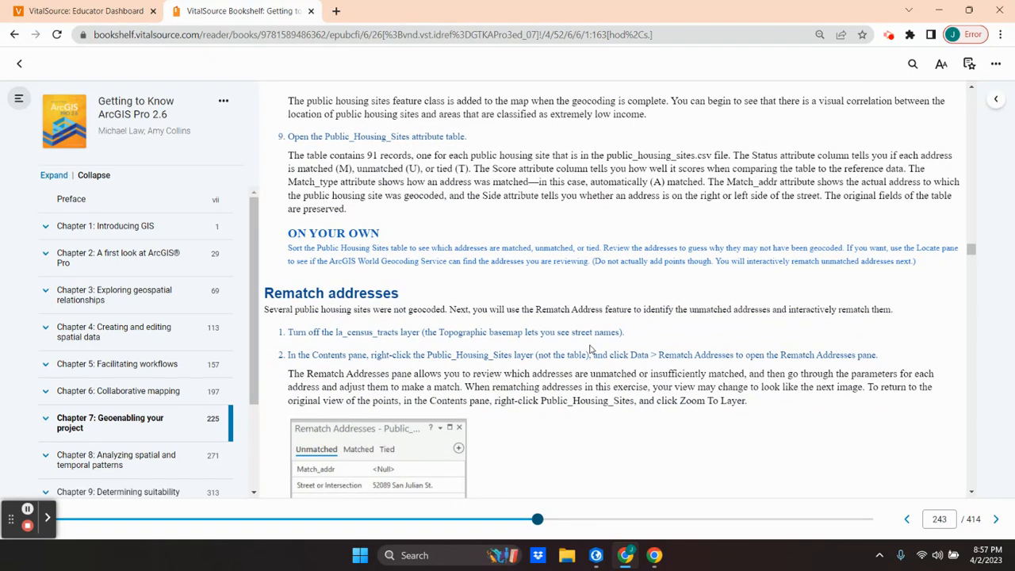
scroll(590, 349, up, 1)
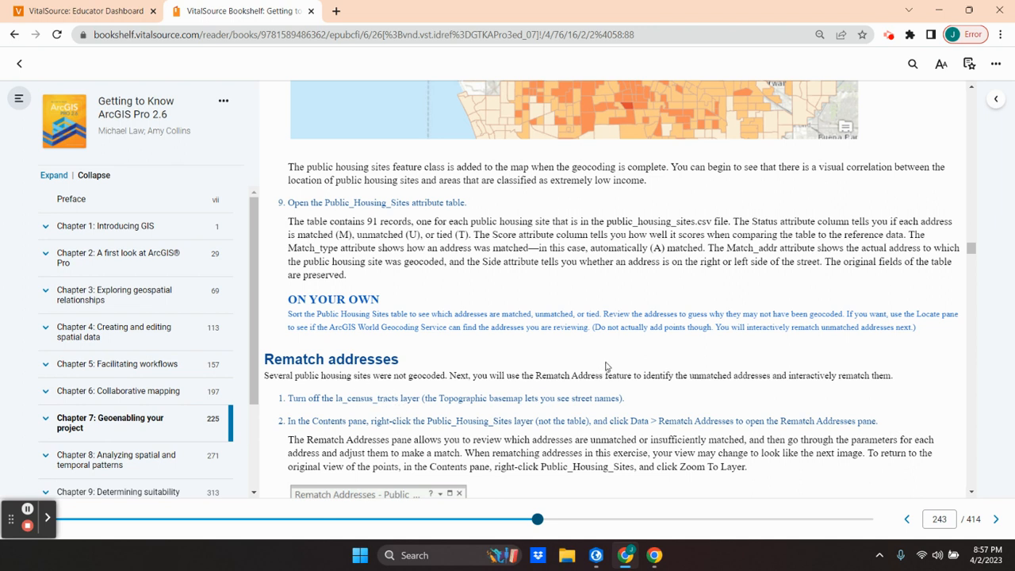
scroll(606, 365, down, 2)
scroll(606, 365, down, 10)
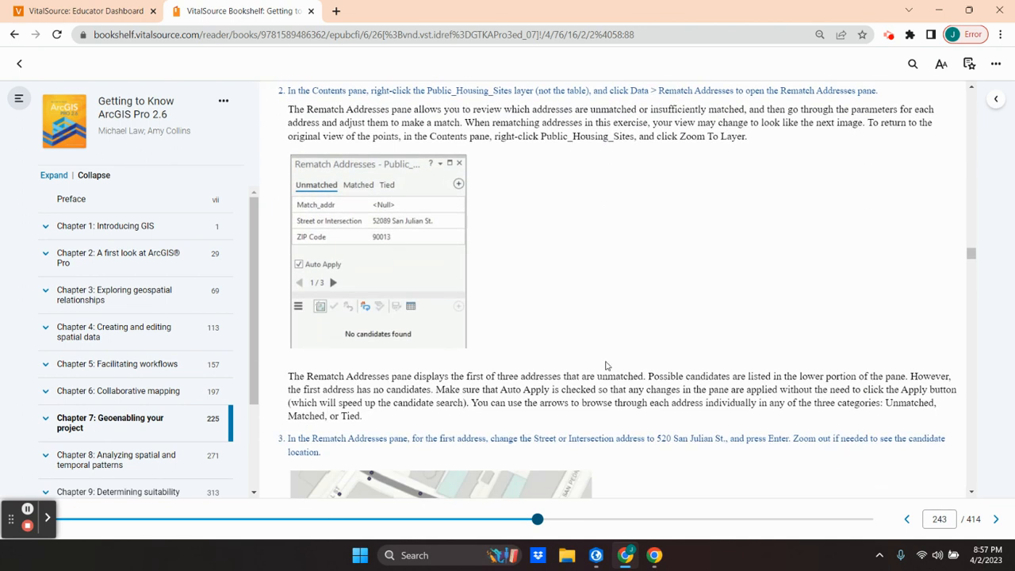
scroll(606, 365, down, 15)
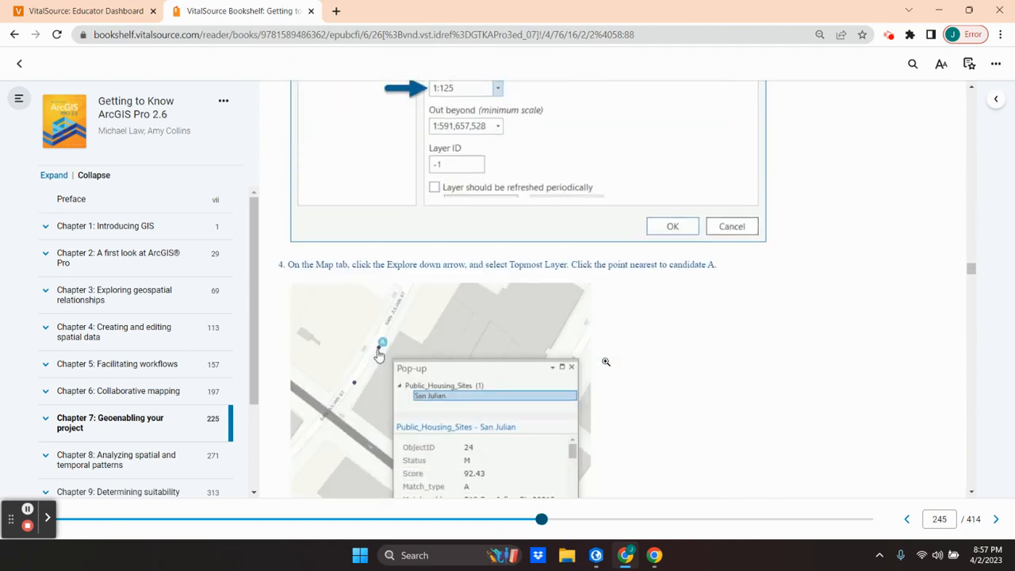
scroll(606, 366, down, 12)
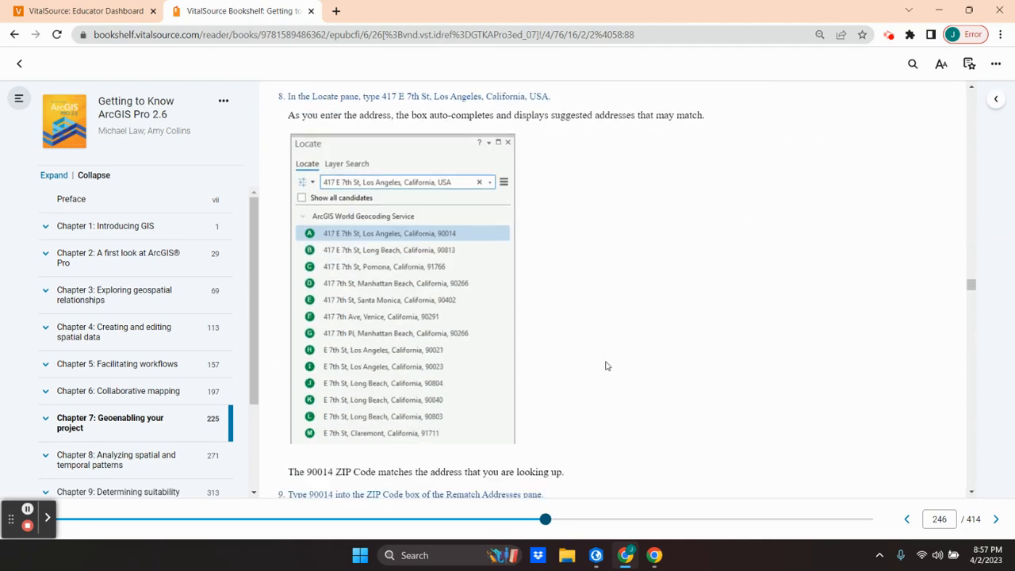
scroll(605, 369, down, 12)
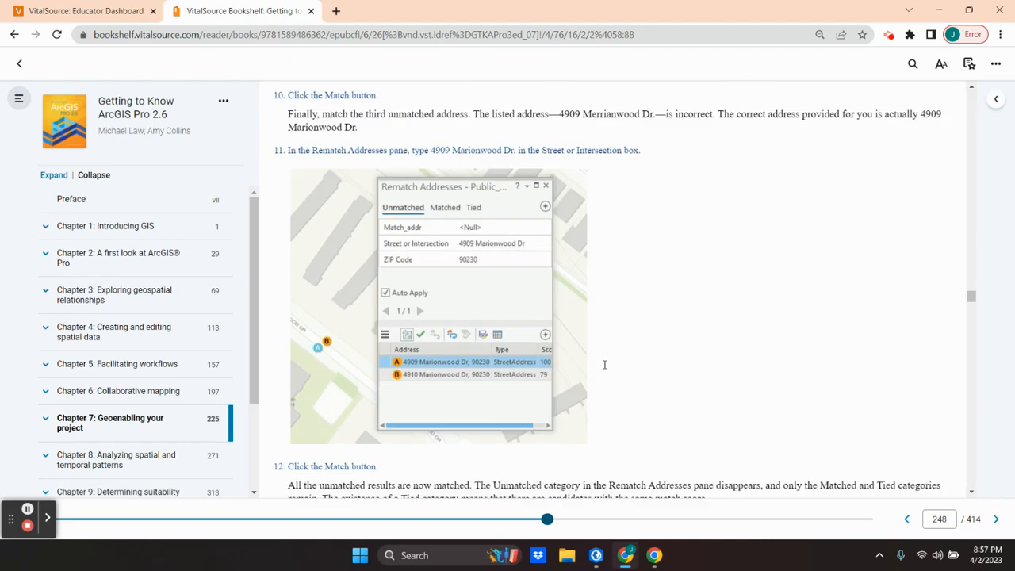
scroll(602, 368, down, 12)
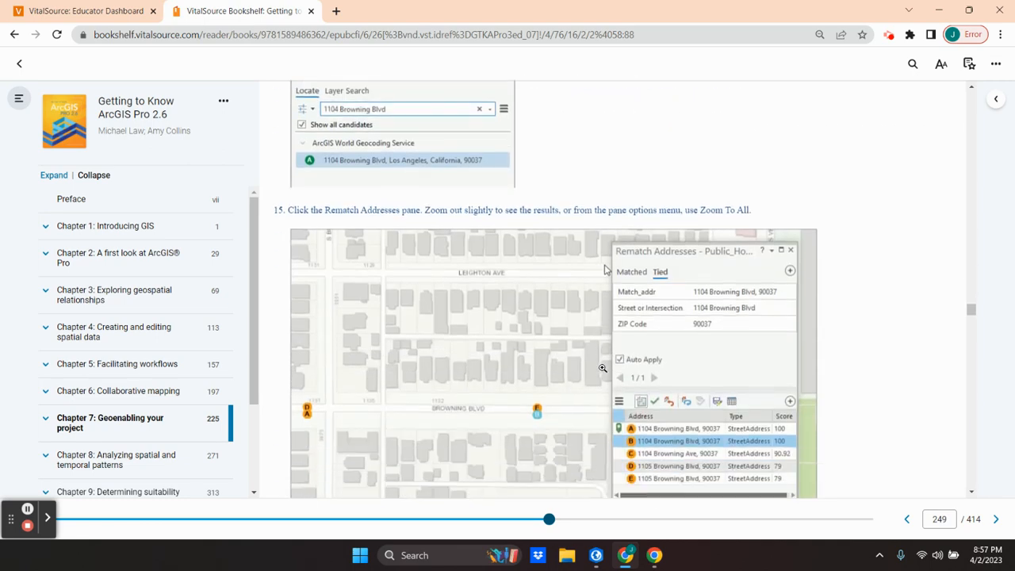
scroll(603, 368, down, 2)
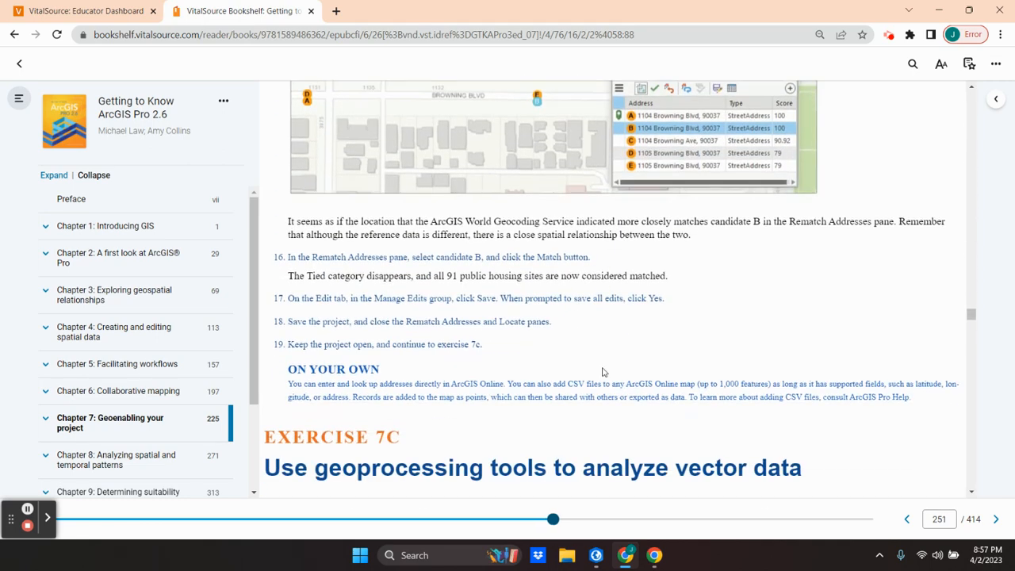
Review the instructions for resolving the tied 1104 Browning Blvd address with the Locate and Rematch Addresses panes.
scroll(602, 372, up, 15)
scroll(456, 99, down, 3)
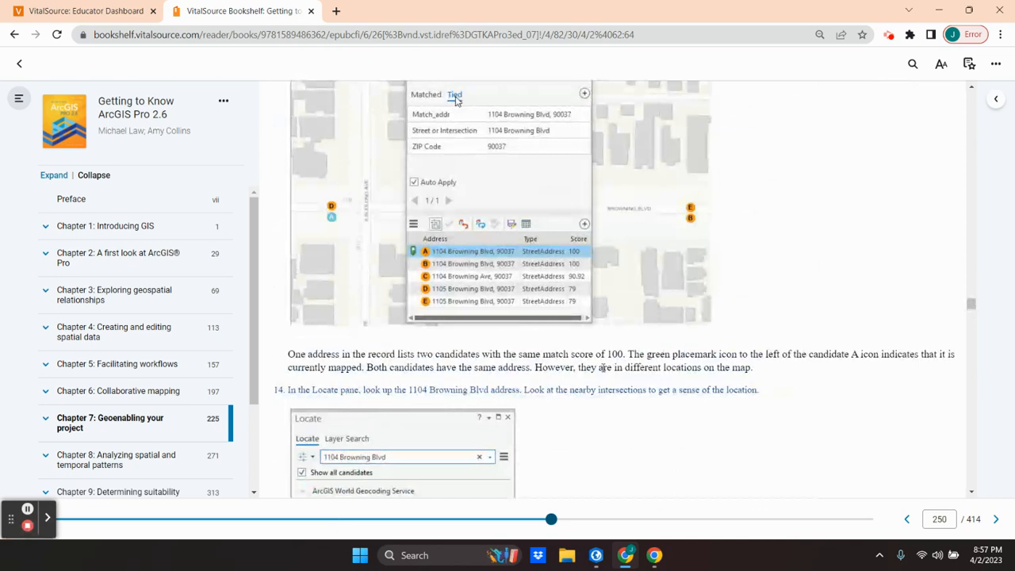
scroll(456, 99, down, 8)
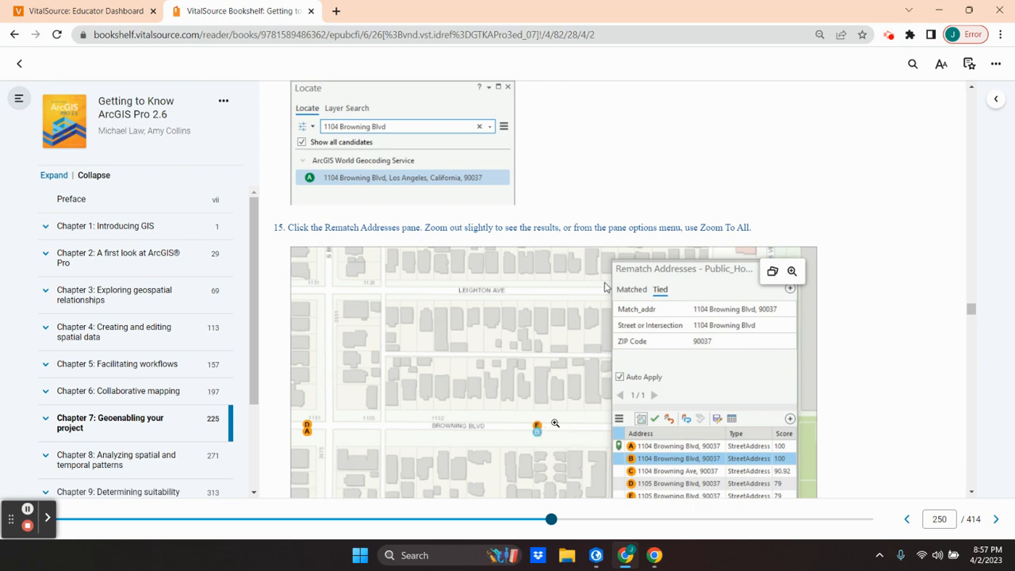
scroll(561, 425, up, 3)
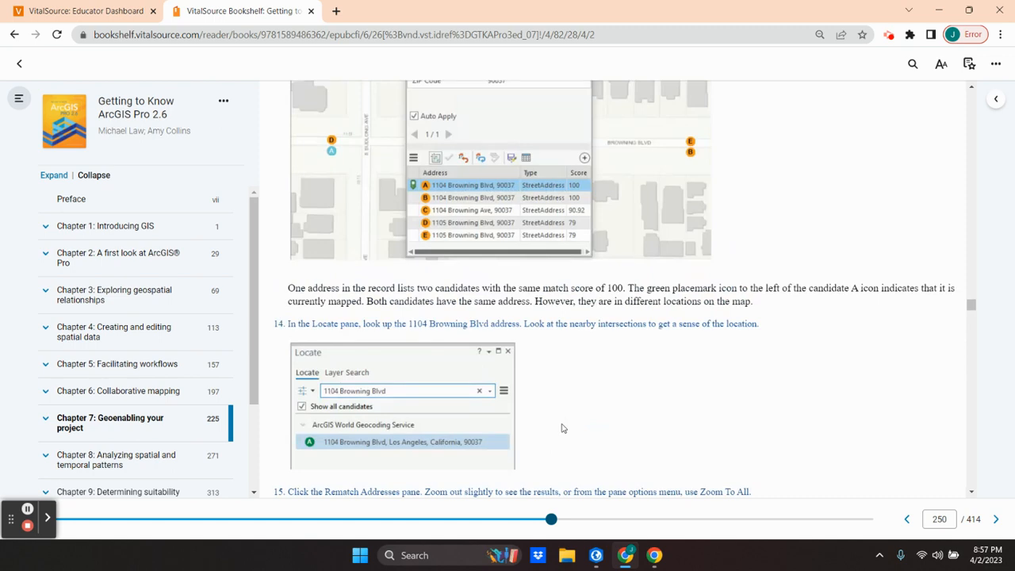
scroll(561, 428, up, 3)
scroll(561, 426, up, 3)
Look back over the rematching and geocoding sections, returning to the Exercise 7B workflow overview.
scroll(561, 424, up, 15)
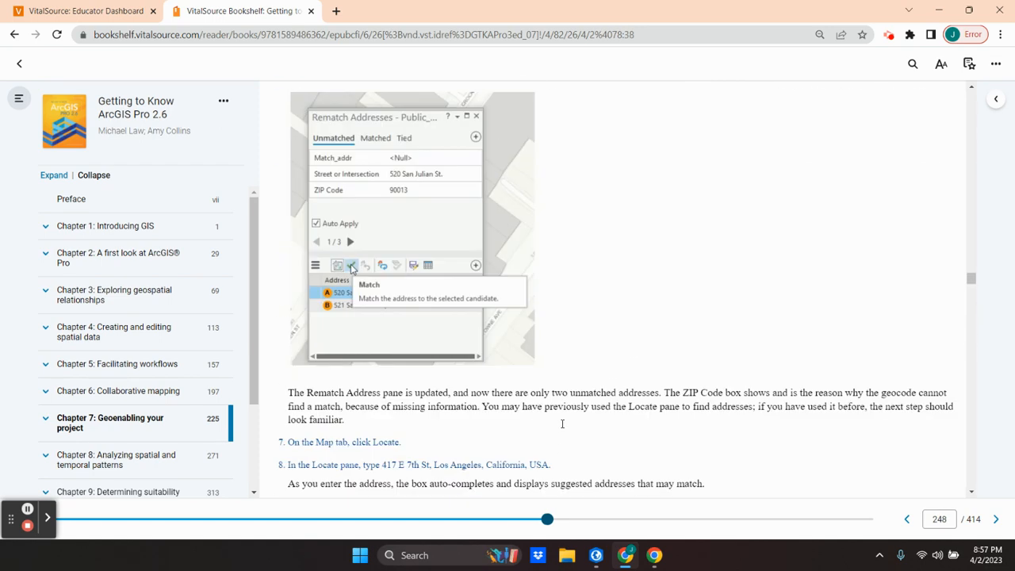
scroll(563, 424, up, 12)
scroll(561, 427, up, 10)
scroll(561, 424, up, 15)
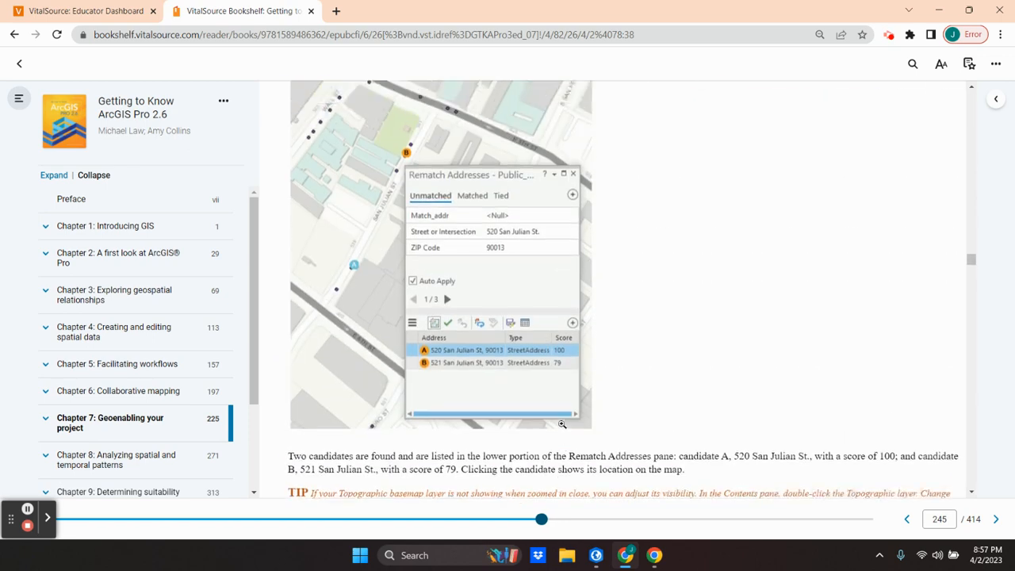
scroll(563, 428, up, 2)
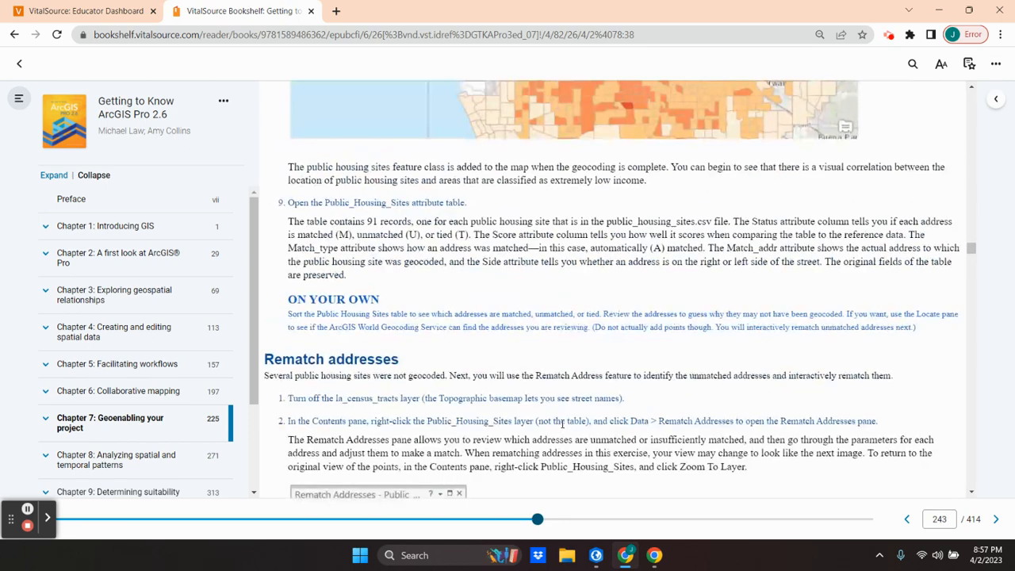
scroll(427, 387, up, 3)
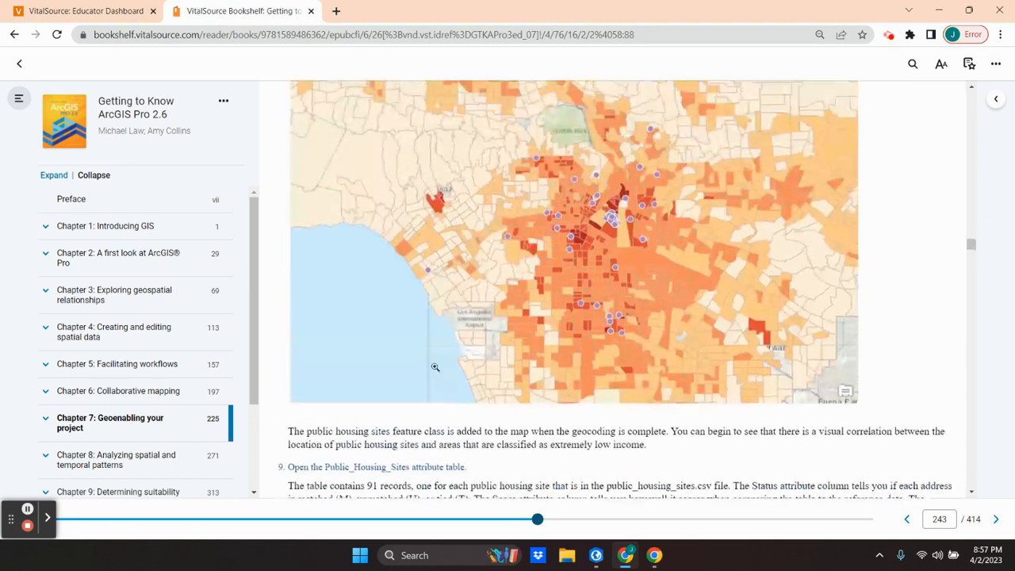
scroll(489, 351, down, 2)
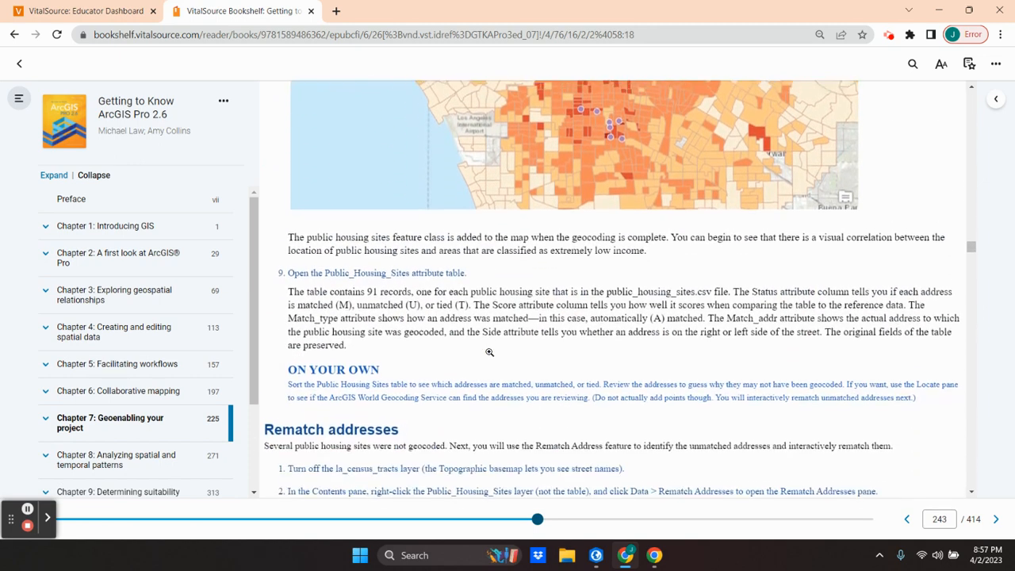
scroll(479, 379, up, 15)
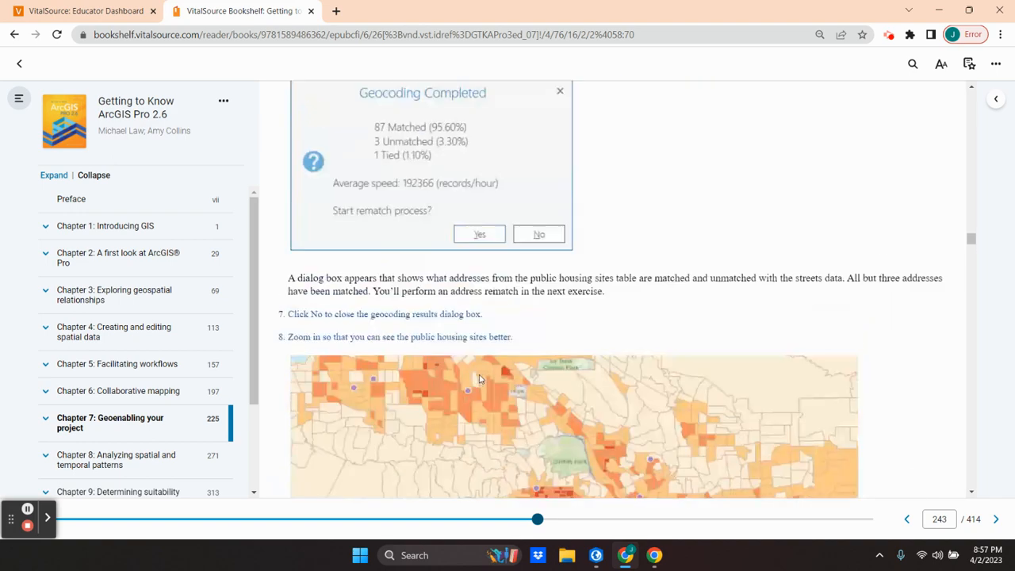
scroll(479, 379, up, 8)
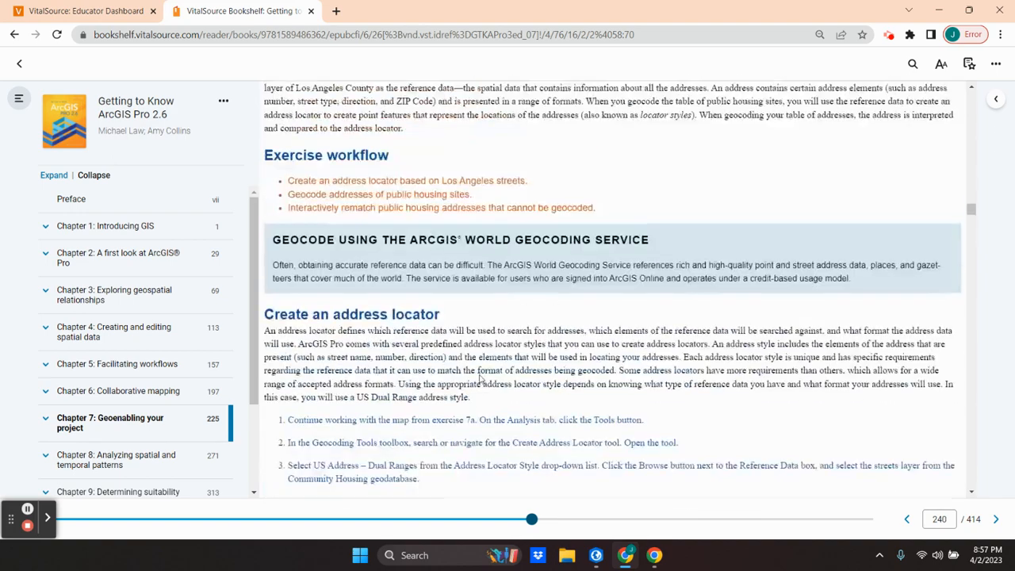
scroll(479, 381, down, 2)
scroll(479, 382, up, 1)
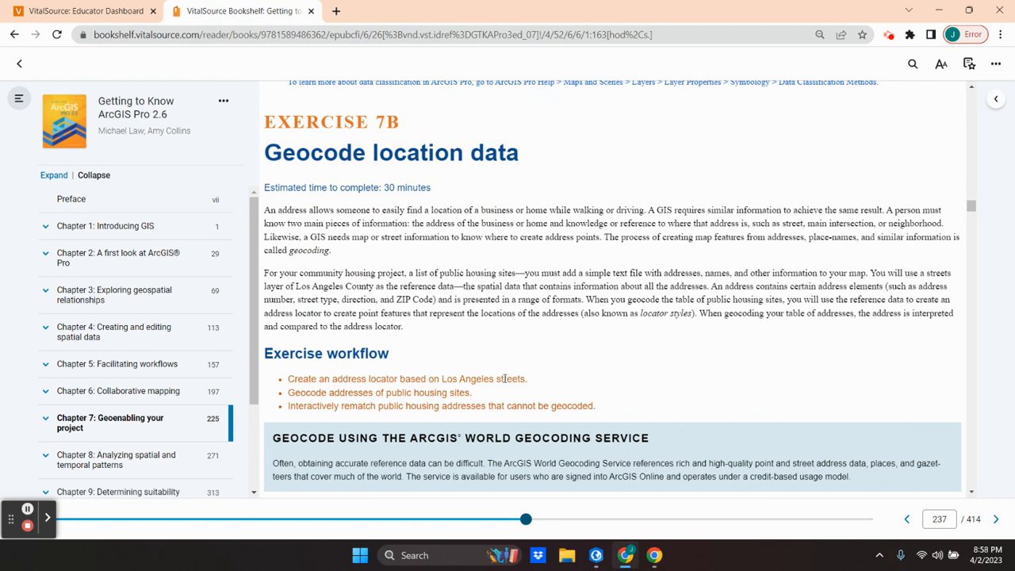
Read the first steps of the Create an address locator section and check the CommunityHousing map in ArcGIS Pro.
scroll(506, 378, down, 1)
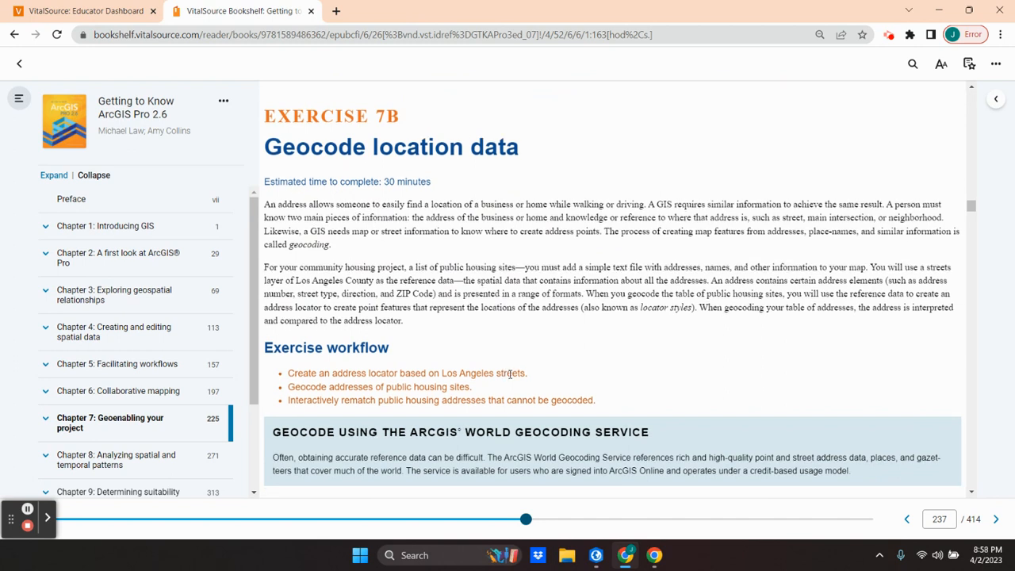
scroll(512, 372, down, 2)
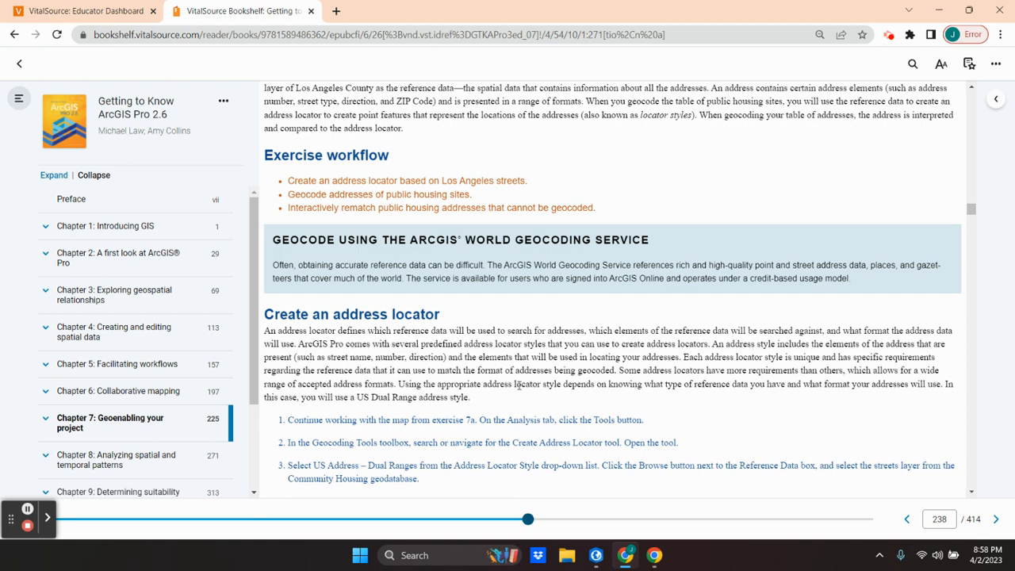
scroll(519, 383, down, 1)
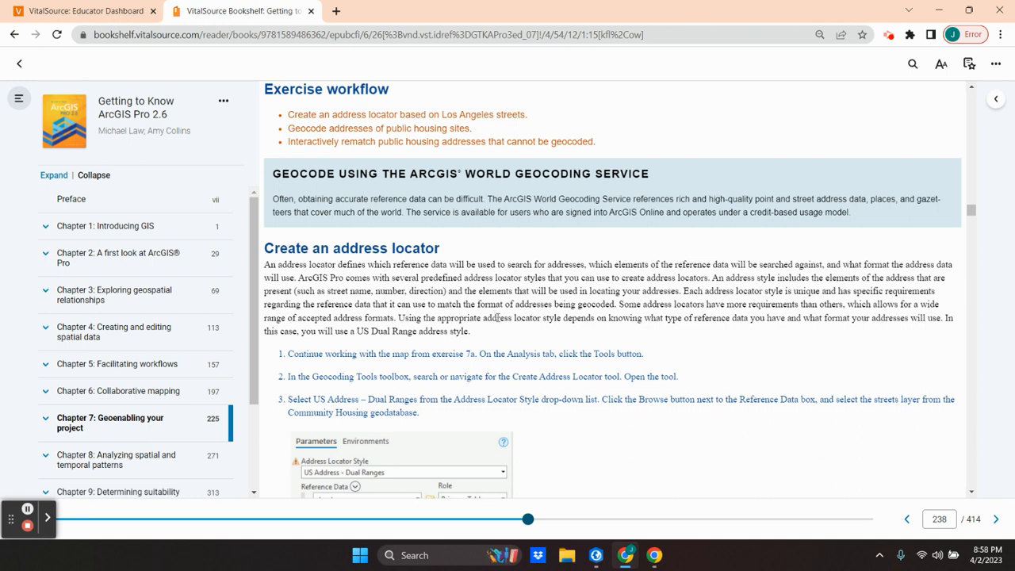
scroll(494, 318, down, 2)
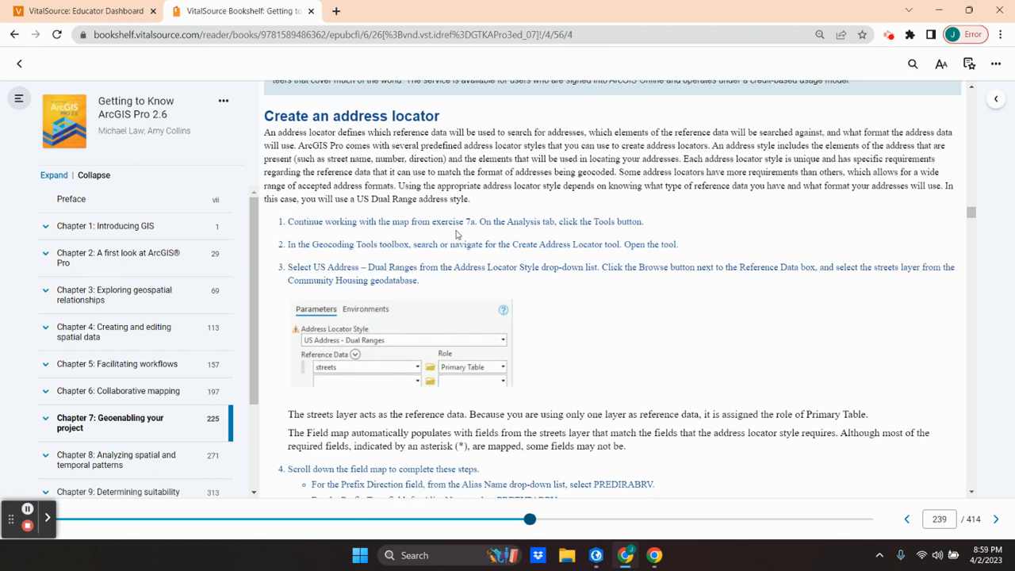
click(596, 556)
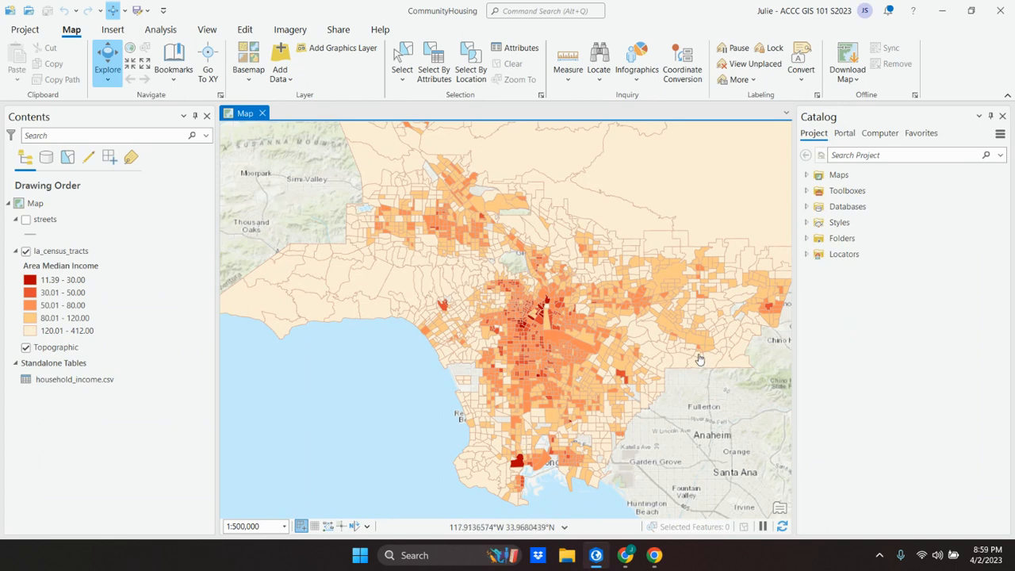
click(625, 557)
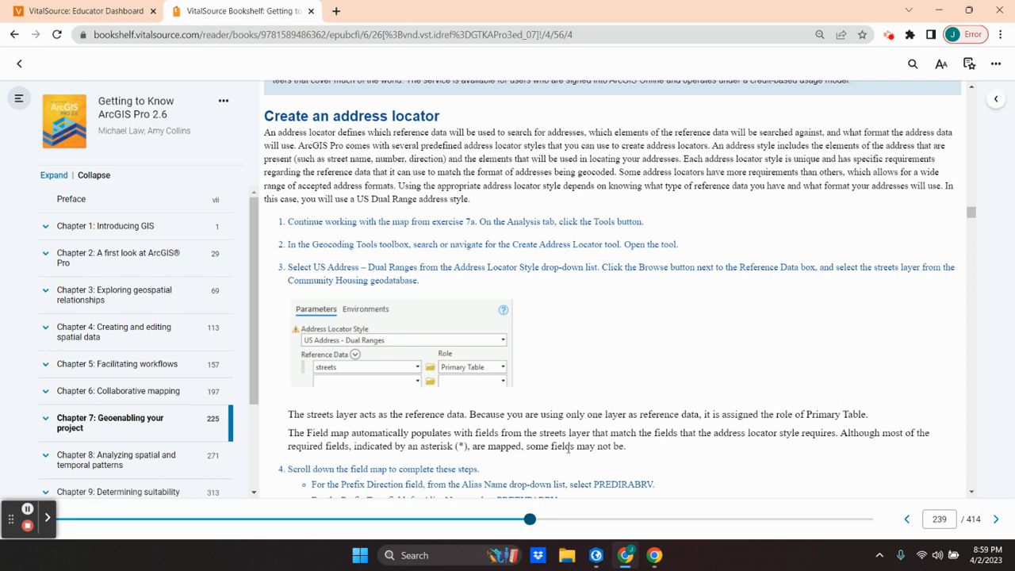
In ArcGIS Pro, search the geoprocessing tools for "create locator", open the Create Locator tool and move its floating window over the map.
click(595, 559)
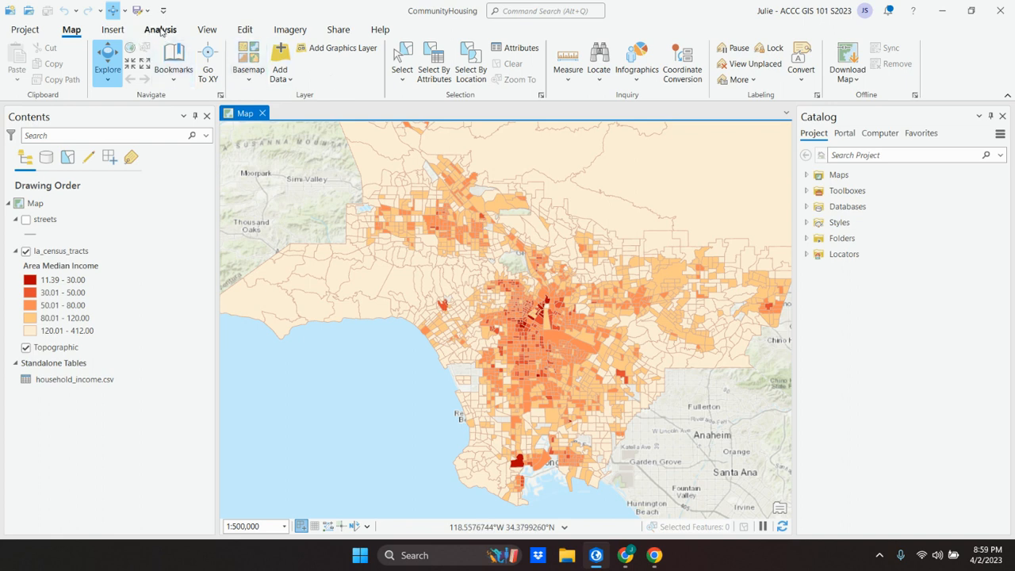
click(160, 29)
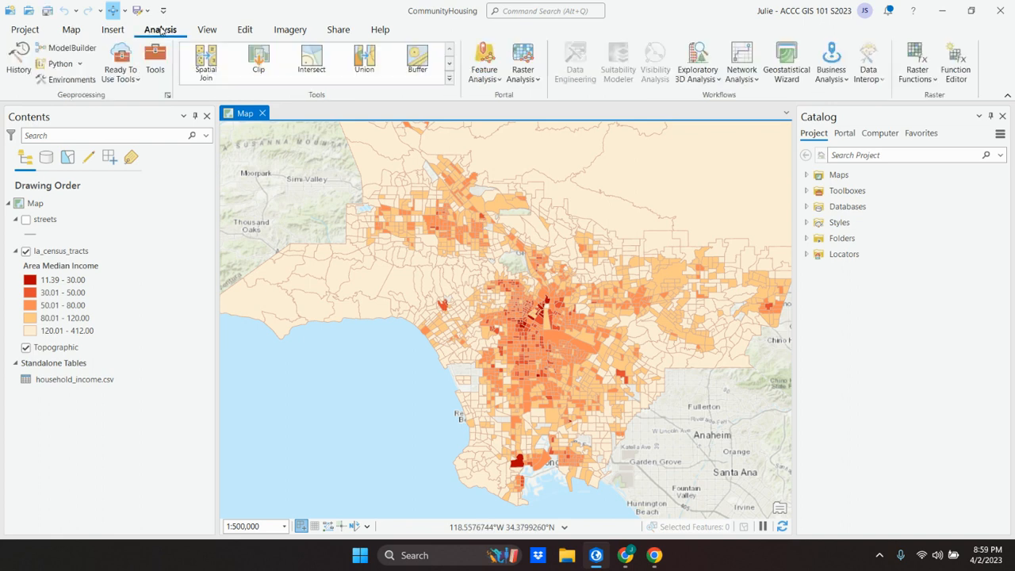
click(156, 59)
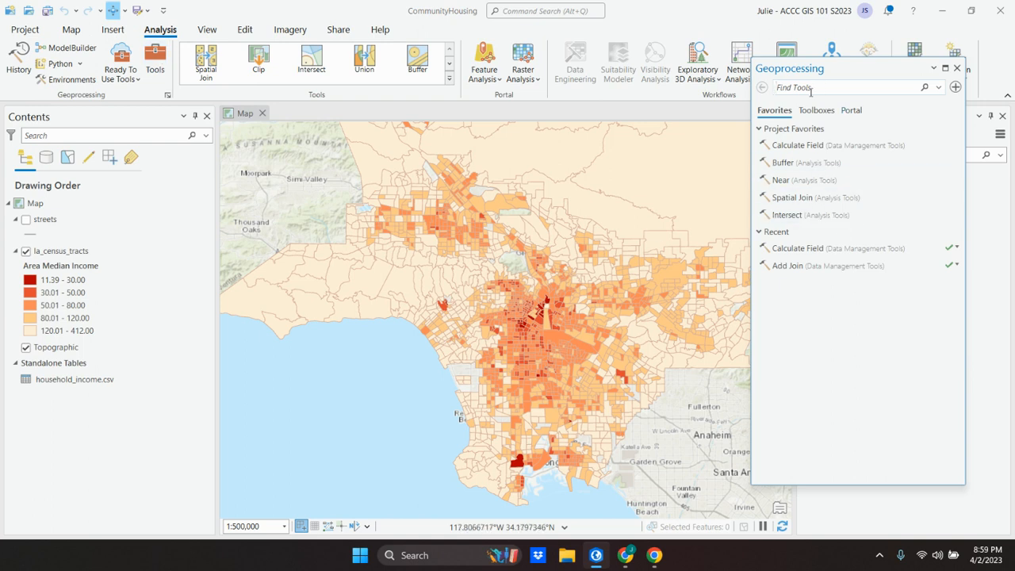
click(811, 92)
text(create locator)
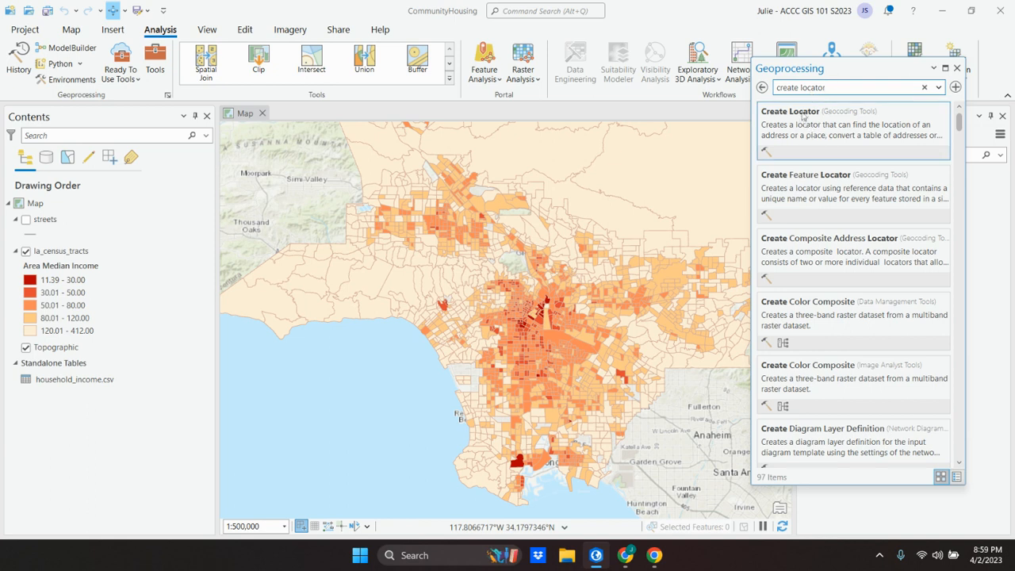
click(812, 117)
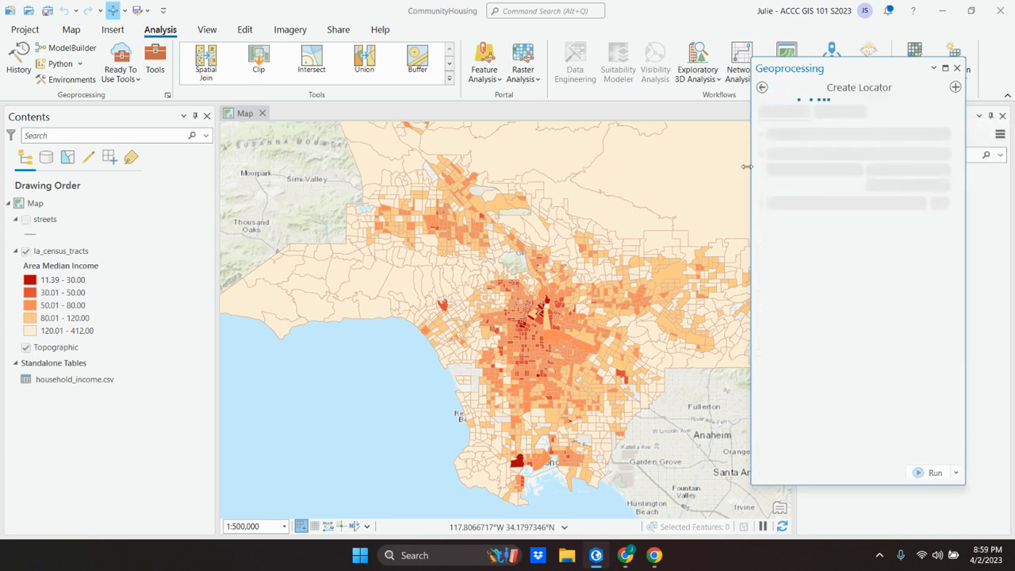
drag(837, 73, 655, 49)
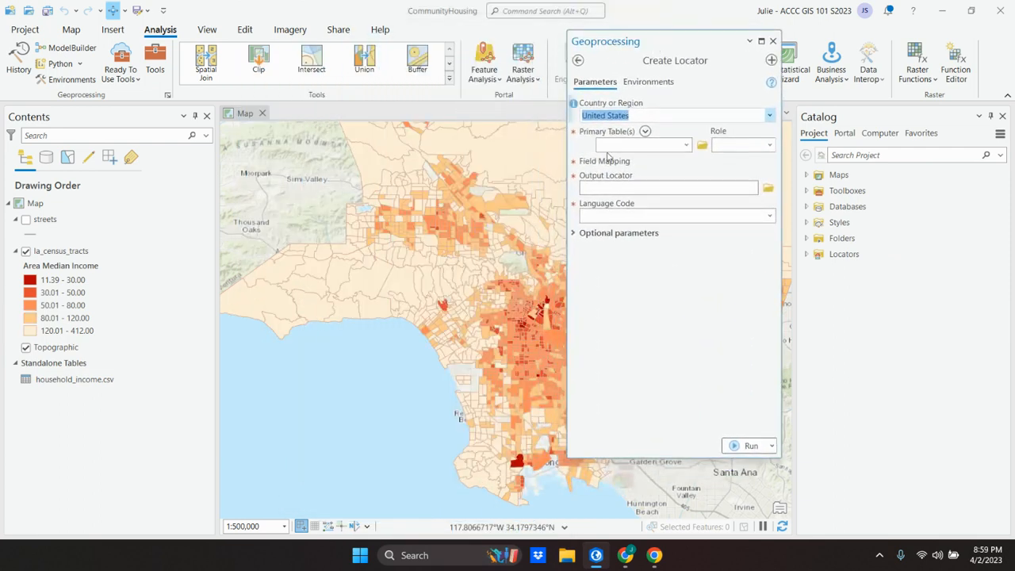
Switch to the textbook and read the address locator style, reference data and field map instructions for creating the locator.
click(626, 555)
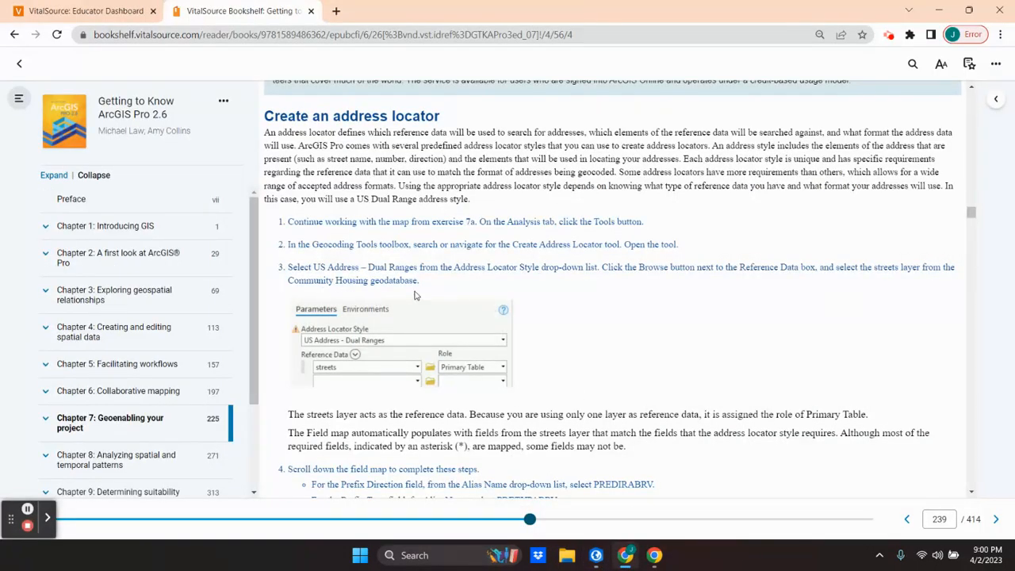
scroll(415, 295, down, 2)
scroll(533, 314, down, 3)
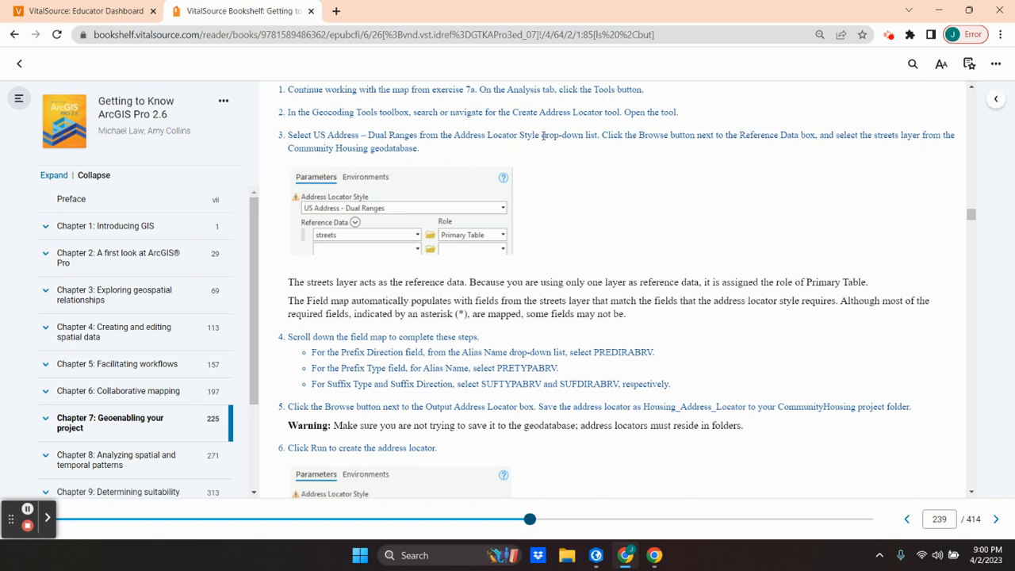
mouse_move(477, 213)
Back in ArcGIS Pro, look through the role choices for the primary table in the Create Locator tool.
click(596, 560)
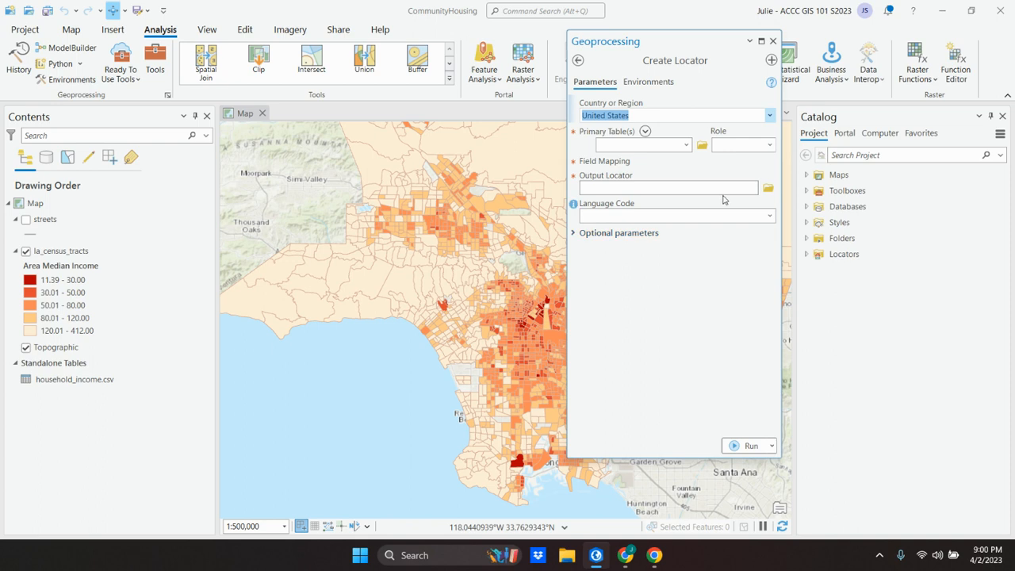
click(770, 145)
scroll(731, 230, down, 1)
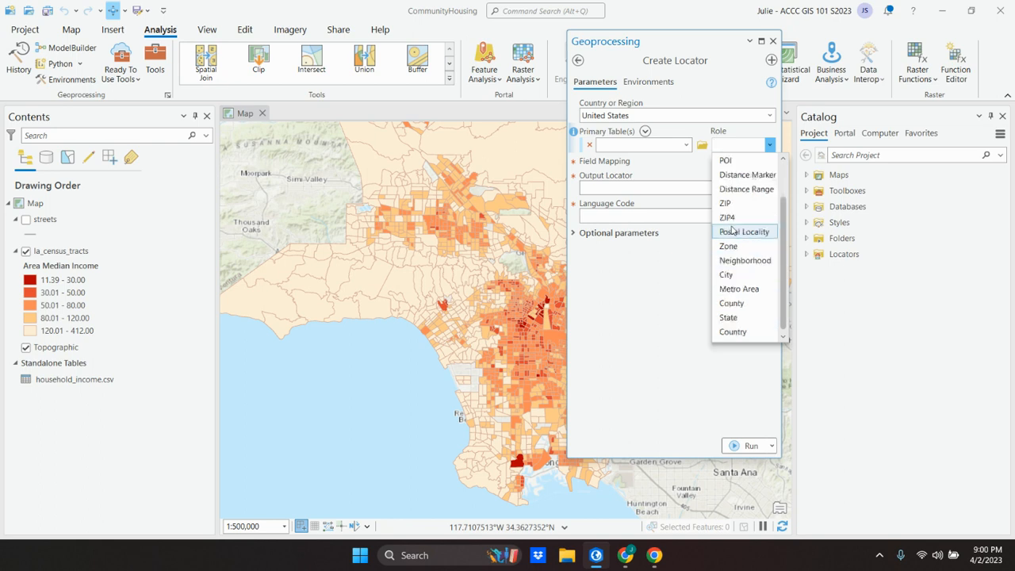
scroll(737, 237, up, 1)
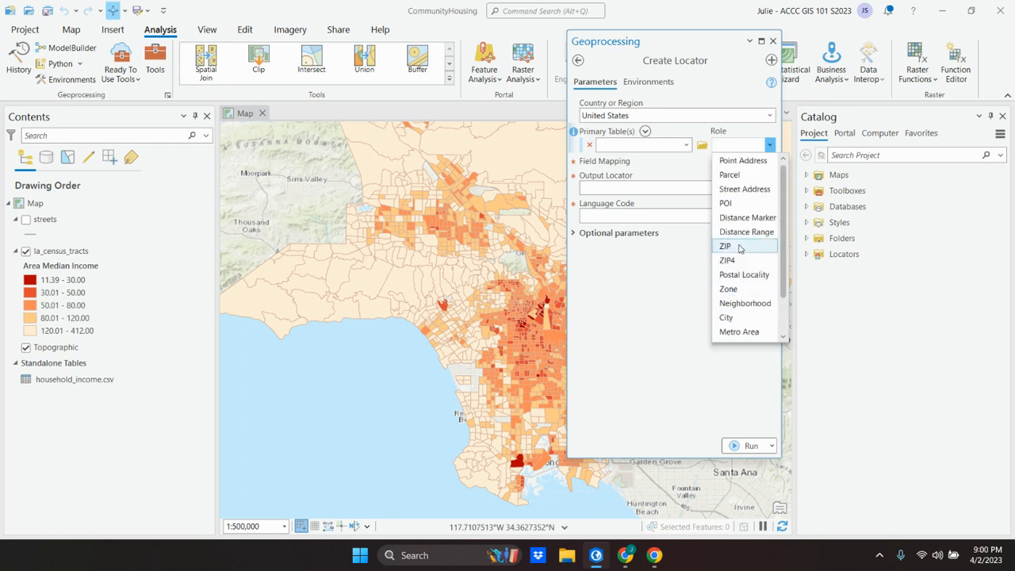
click(771, 145)
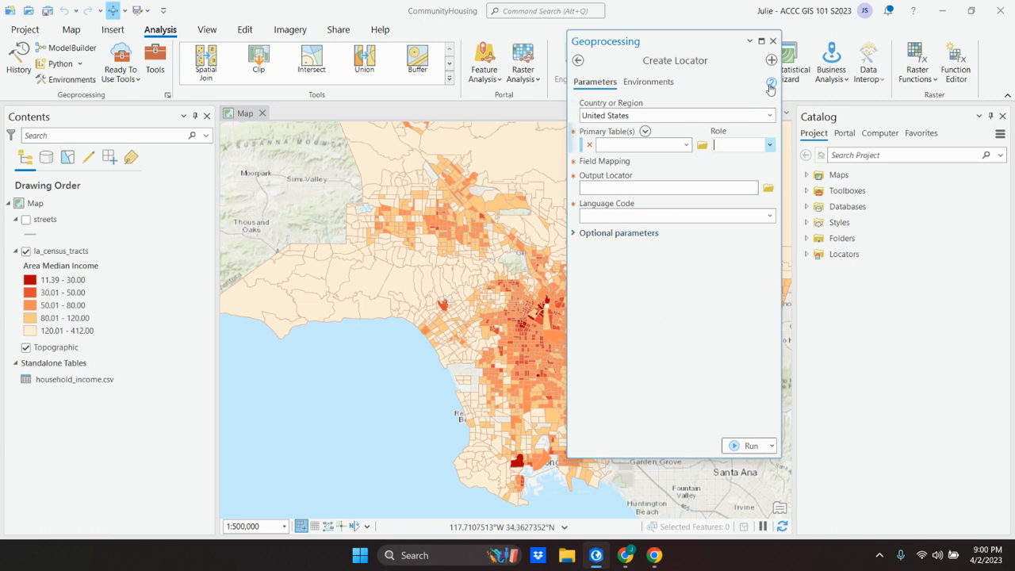
mouse_move(770, 85)
Reread step 3 in the textbook, highlighting the US Address – Dual Ranges and streets reference data instructions.
click(595, 560)
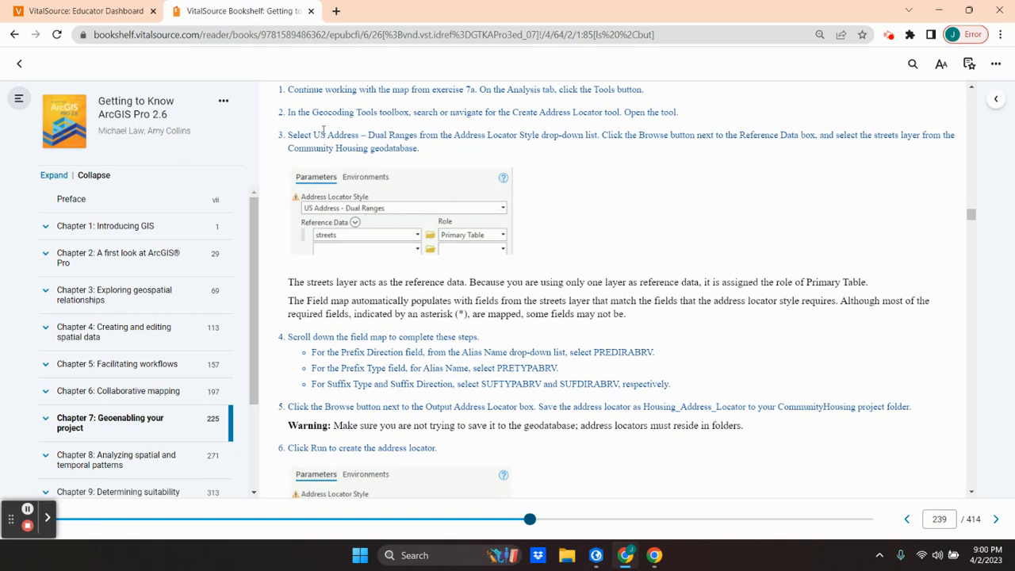
drag(292, 134, 601, 137)
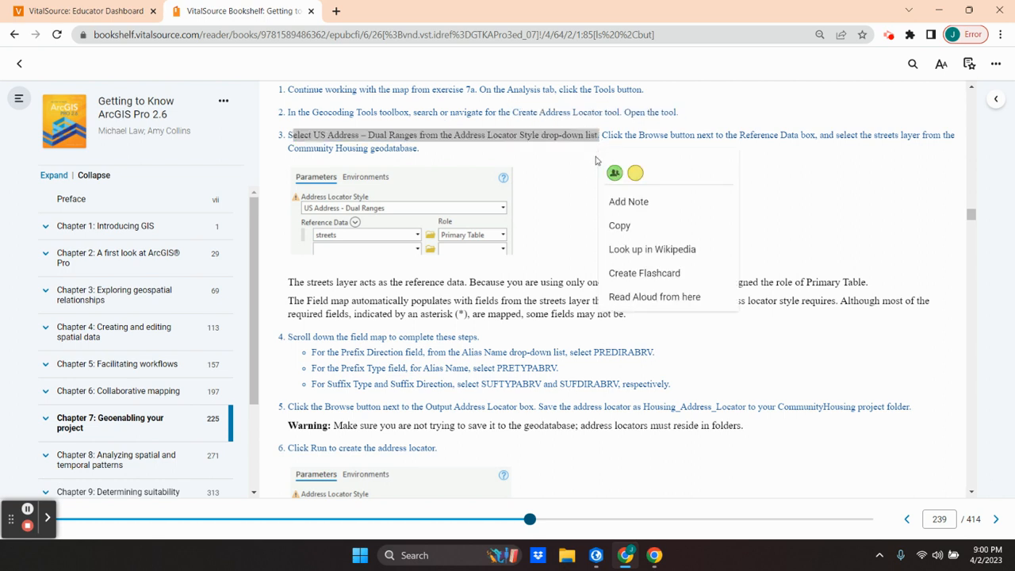
click(580, 200)
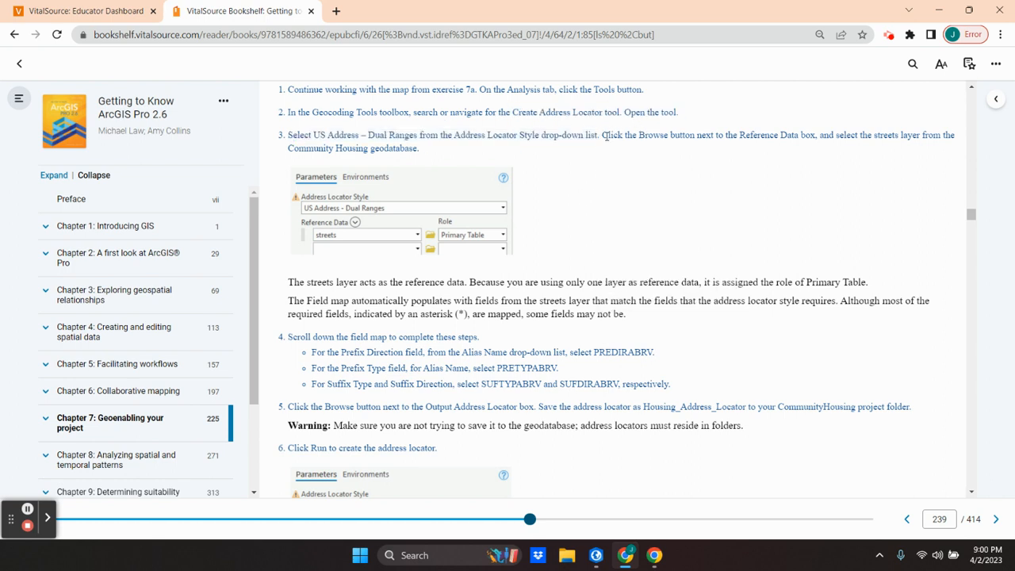
drag(603, 135, 611, 147)
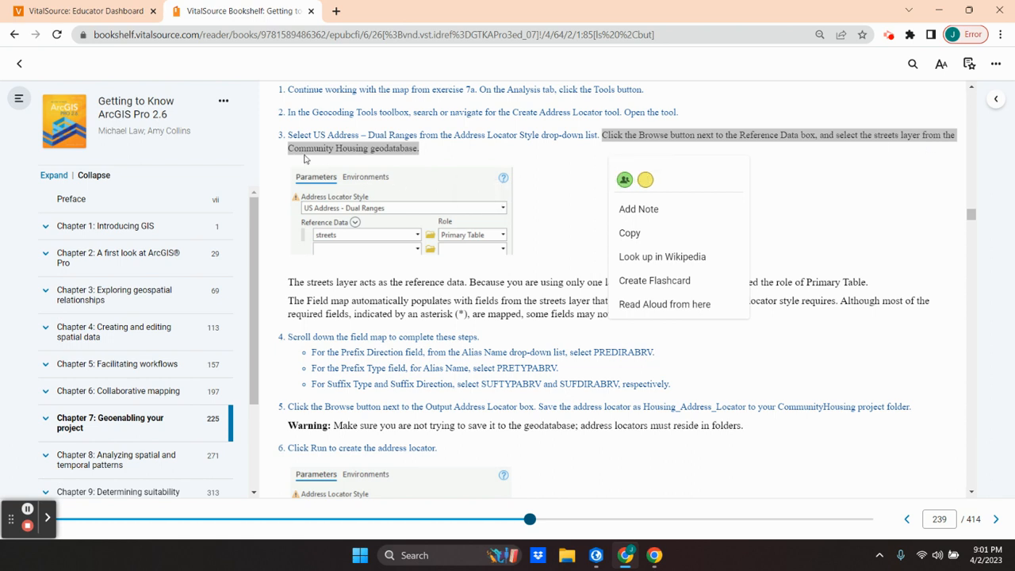
In ArcGIS Pro, set the locator's primary table to streets from CommunityHousing.gdb and assign it the Street Address role.
click(595, 556)
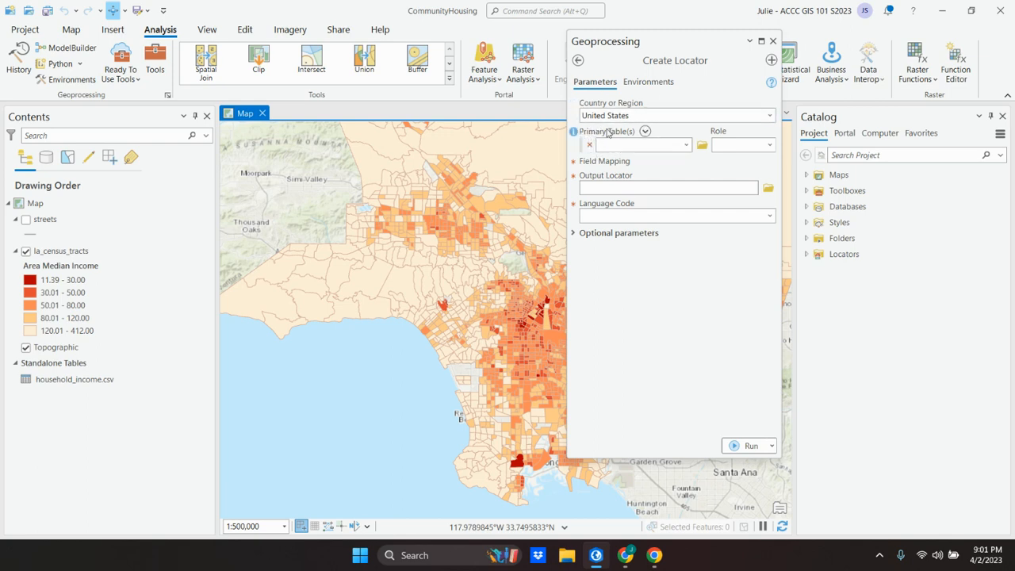
click(646, 132)
click(645, 133)
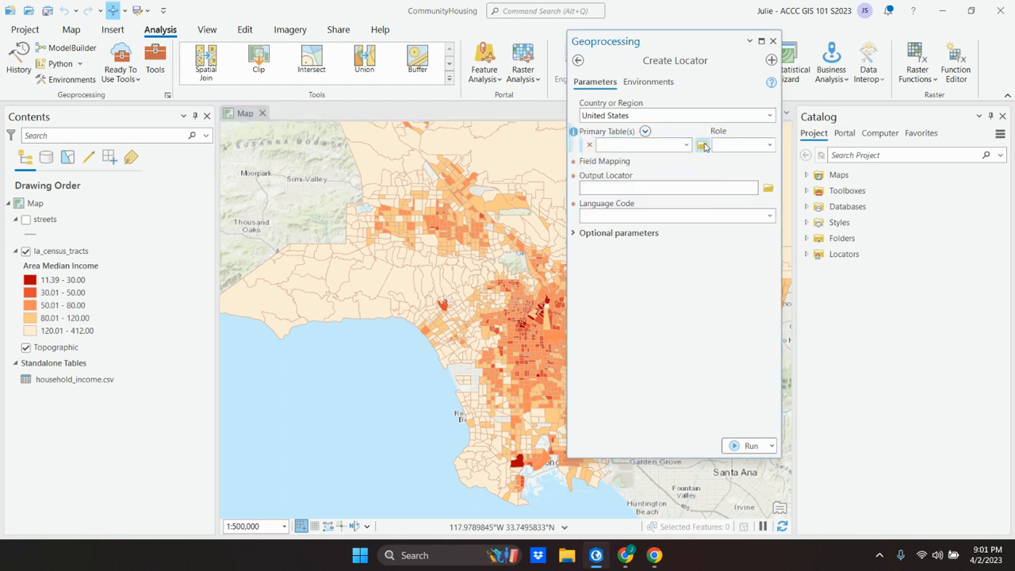
click(703, 147)
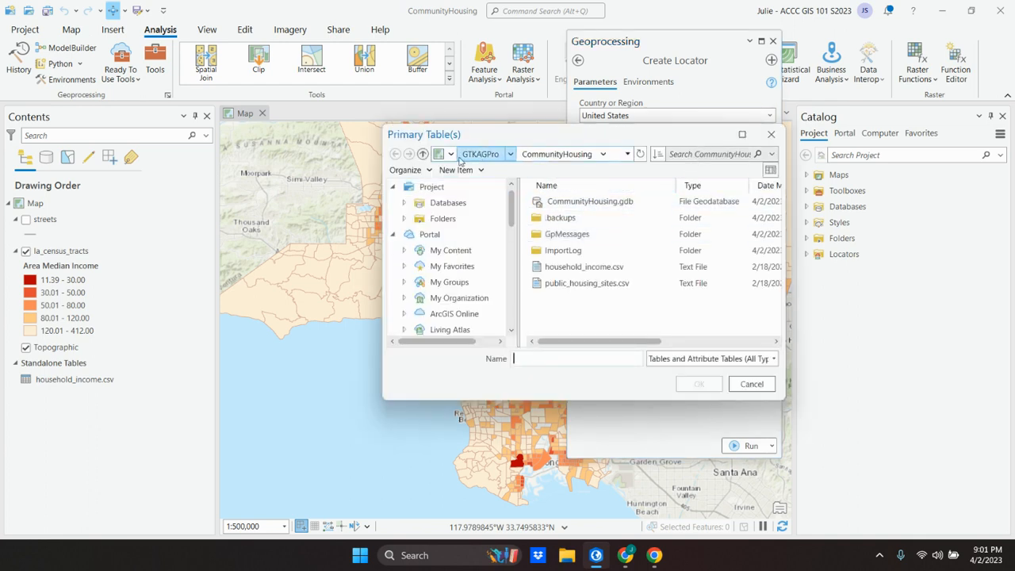
double_click(573, 204)
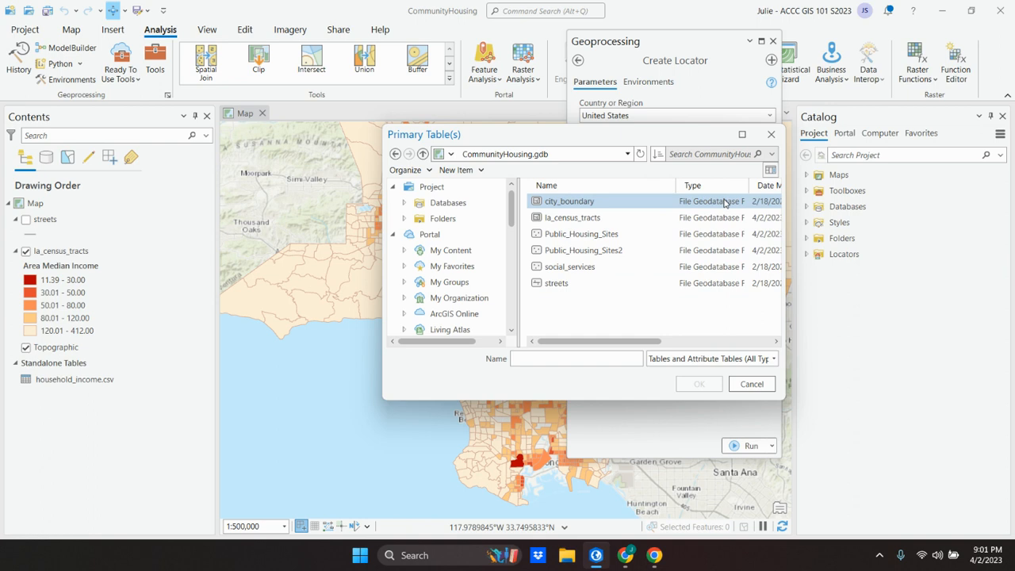
double_click(547, 284)
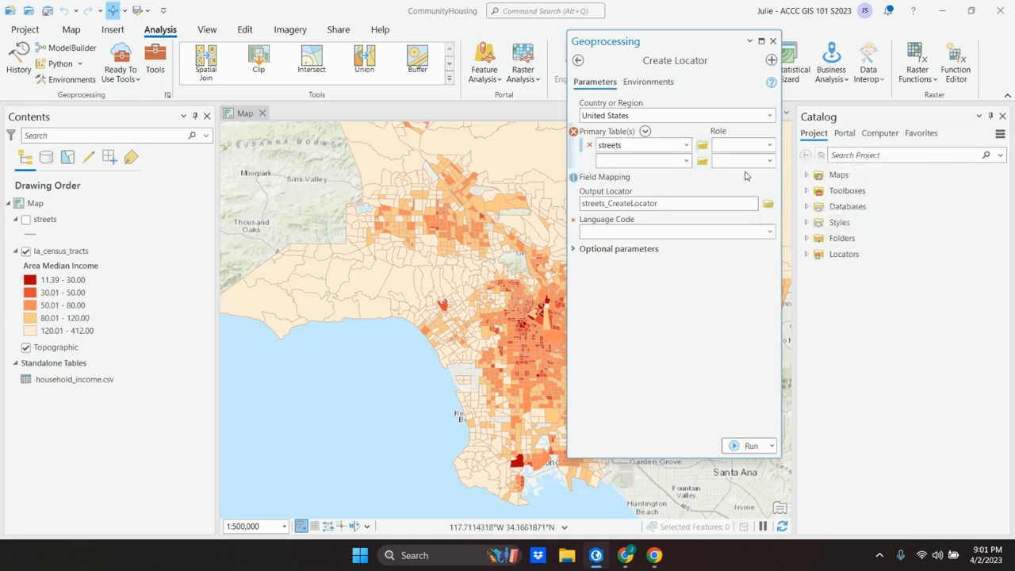
click(769, 145)
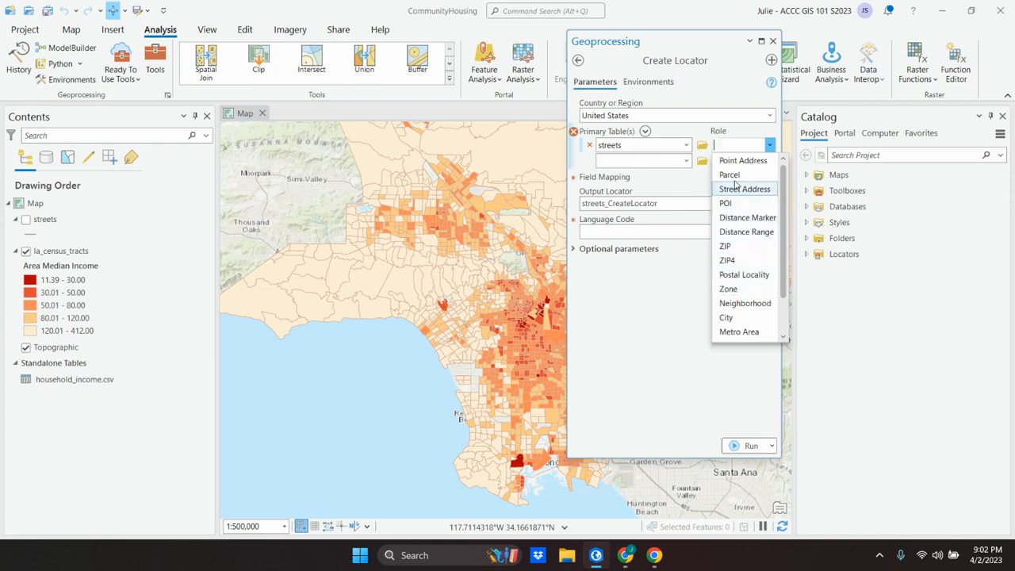
click(735, 188)
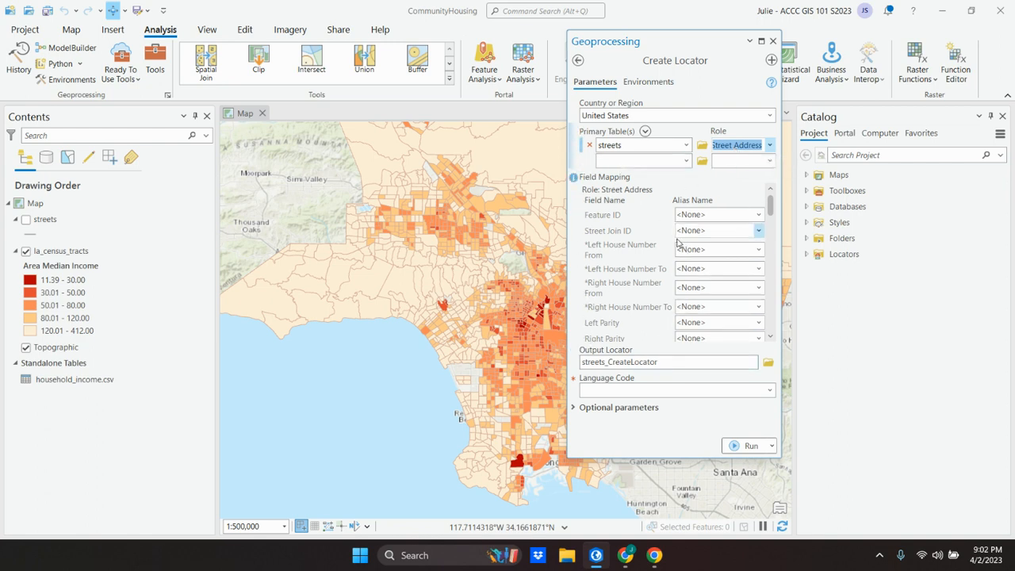
Read textbook steps 4 to 6 on mapping the prefix and suffix fields and saving the locator, including the example parameters.
click(596, 555)
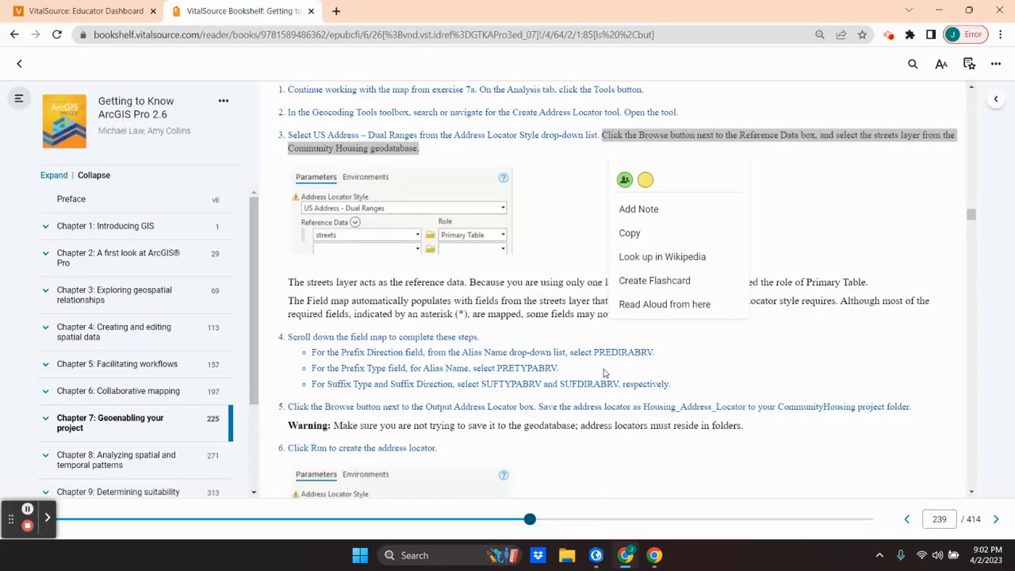
click(766, 334)
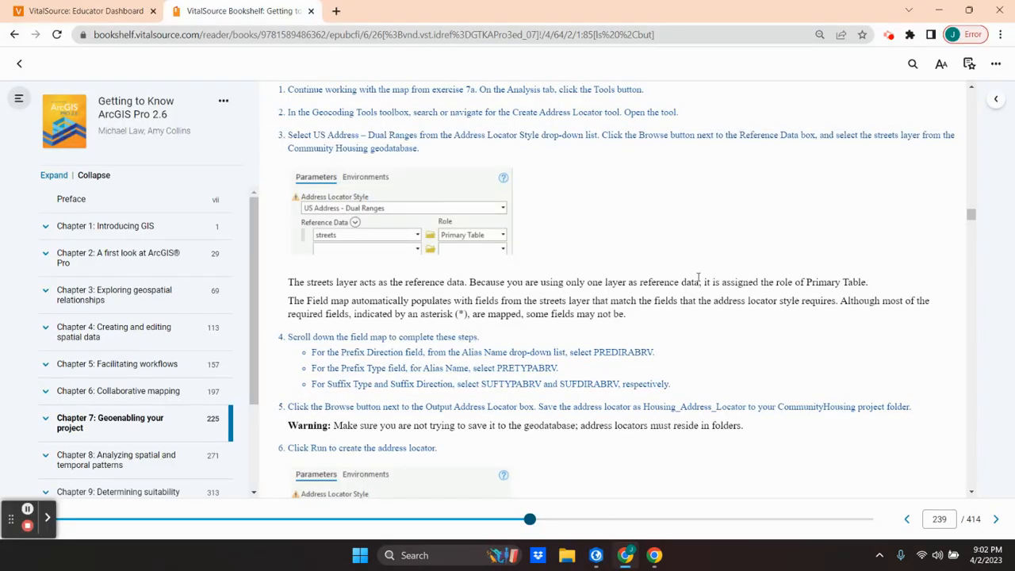
scroll(698, 277, down, 1)
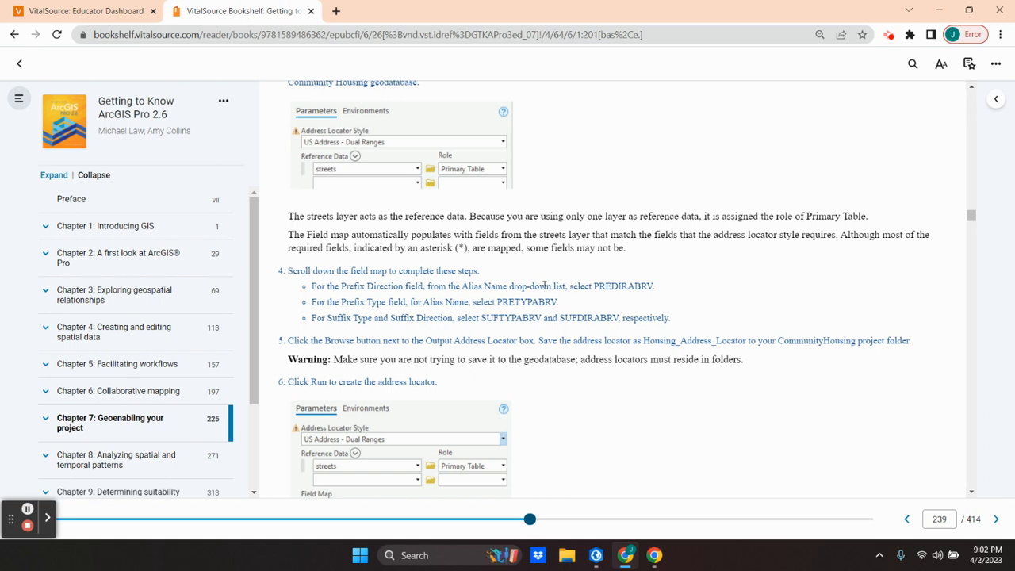
scroll(465, 267, down, 1)
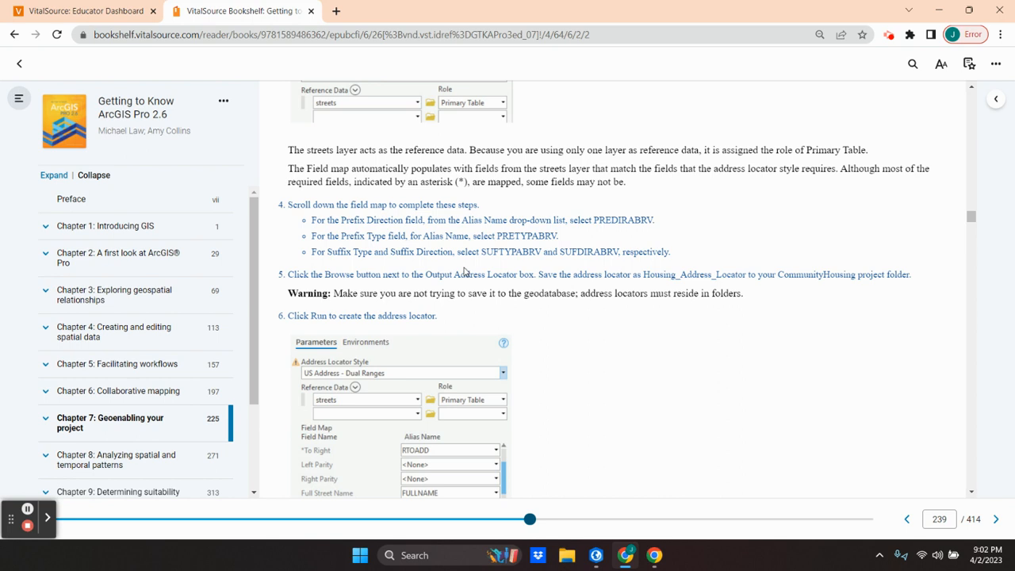
drag(290, 218, 688, 262)
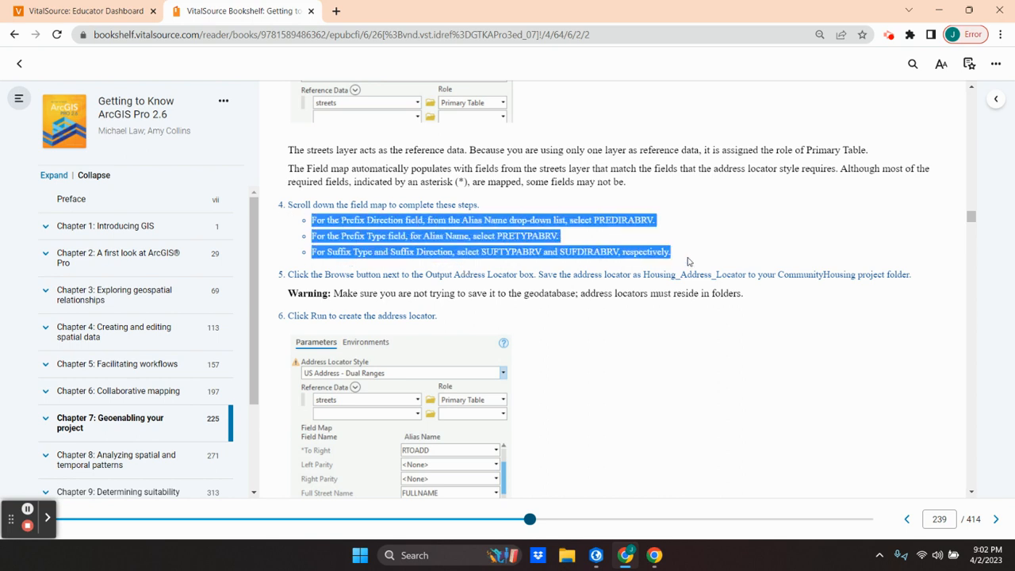
click(622, 335)
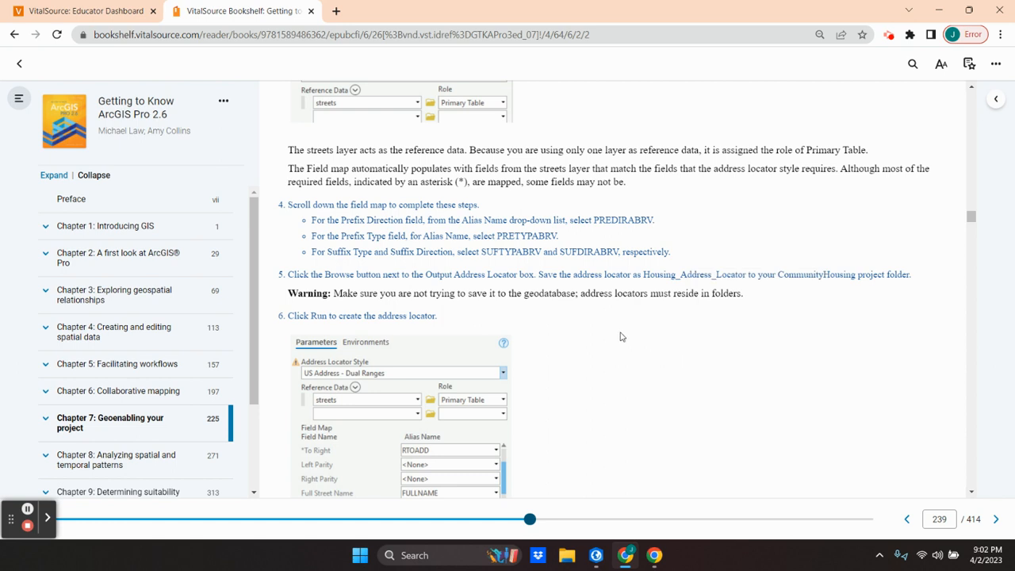
scroll(618, 340, down, 2)
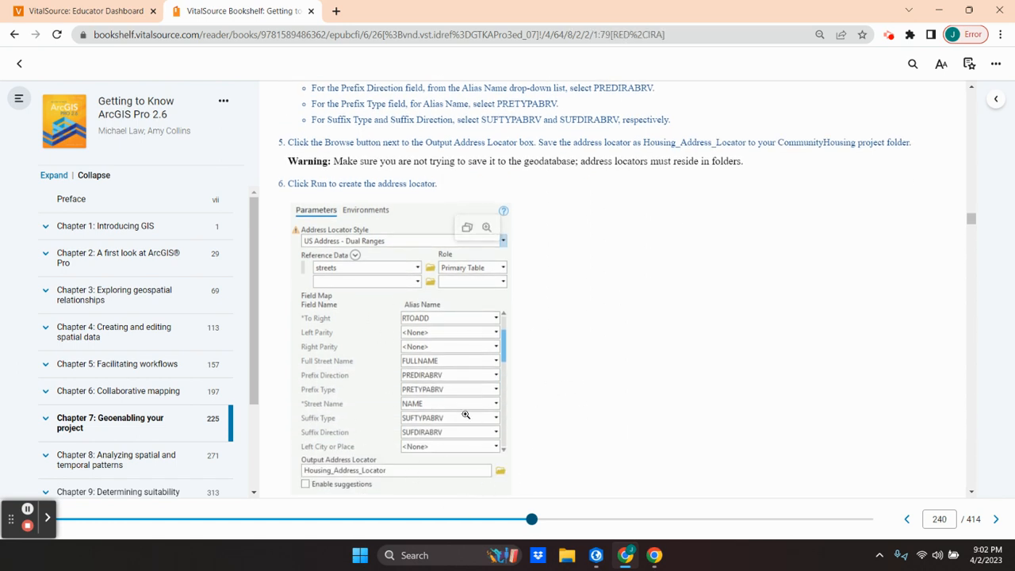
scroll(600, 350, up, 2)
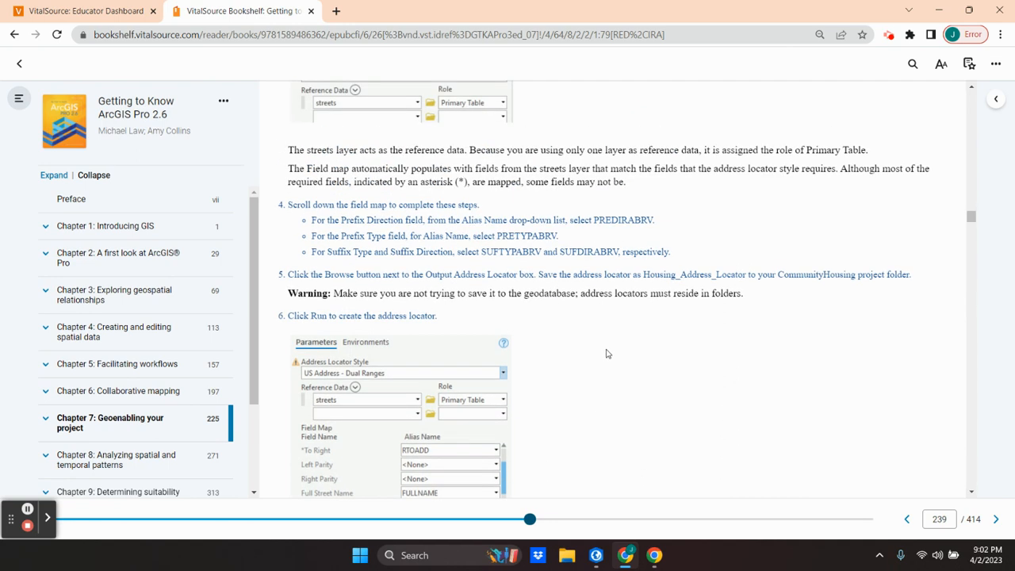
In ArcGIS Pro, open the attribute table of streets from CommunityHousing.gdb and move the Create Locator window clear of it.
click(595, 555)
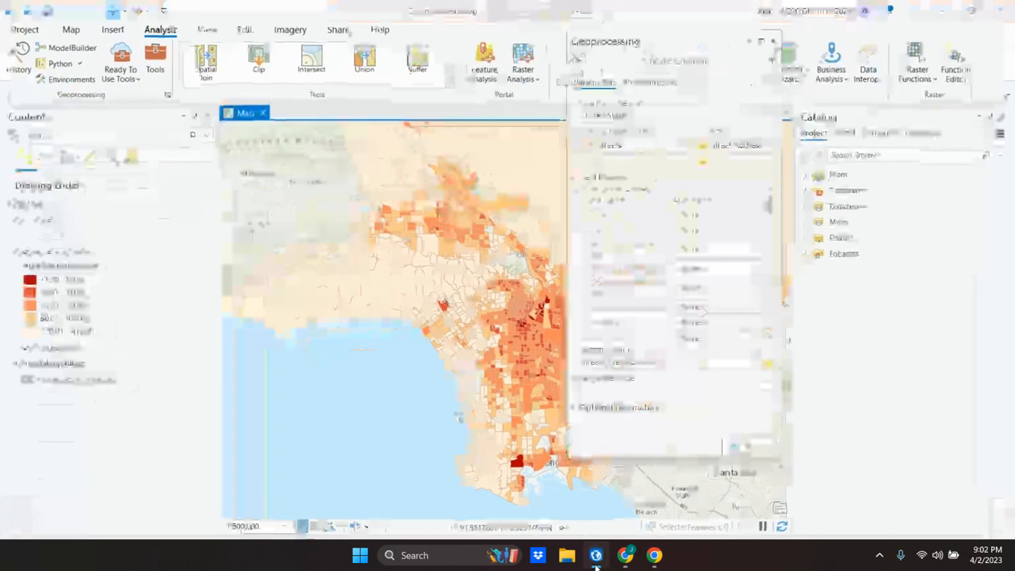
click(805, 207)
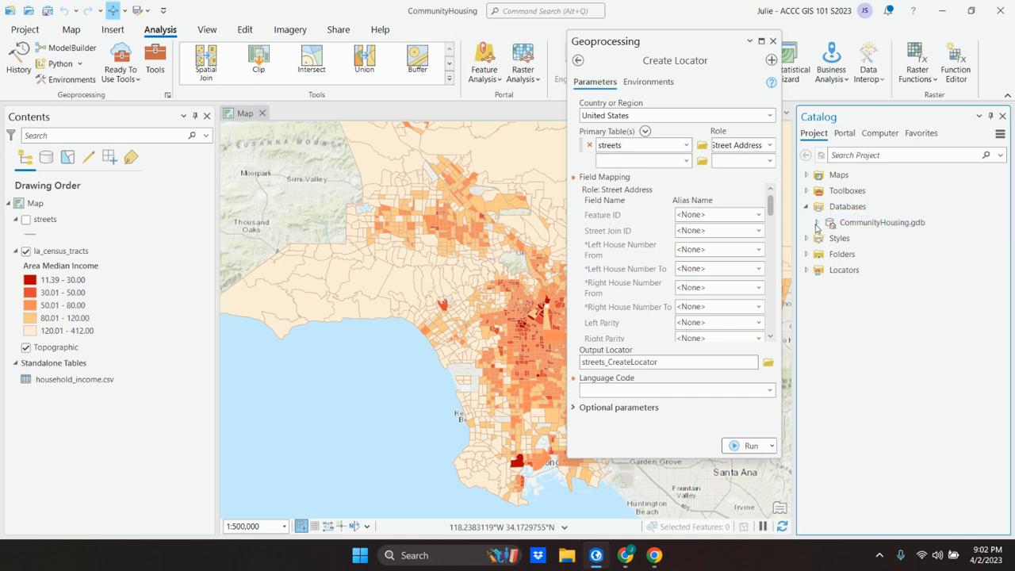
click(817, 223)
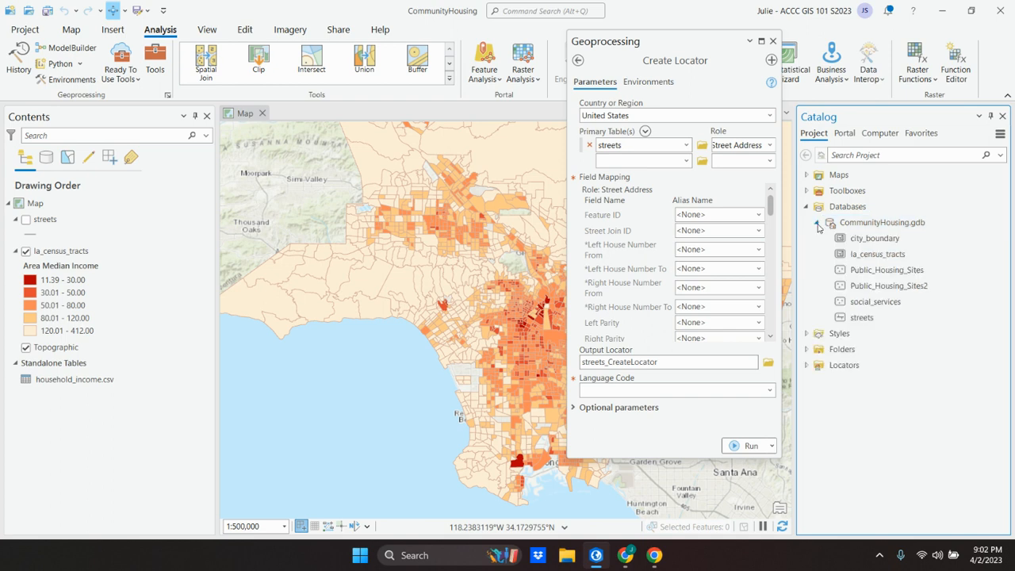
right_click(858, 320)
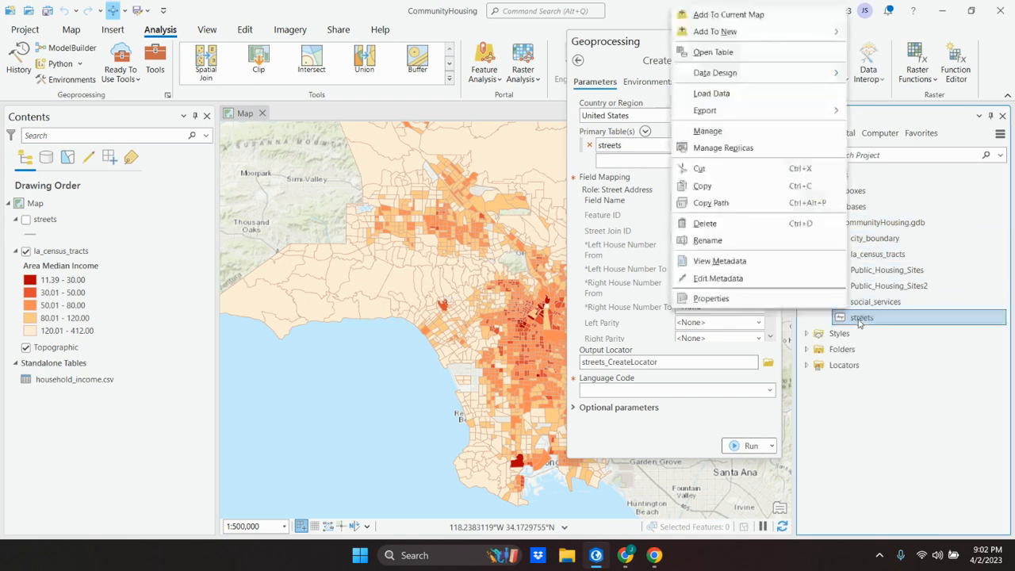
click(713, 53)
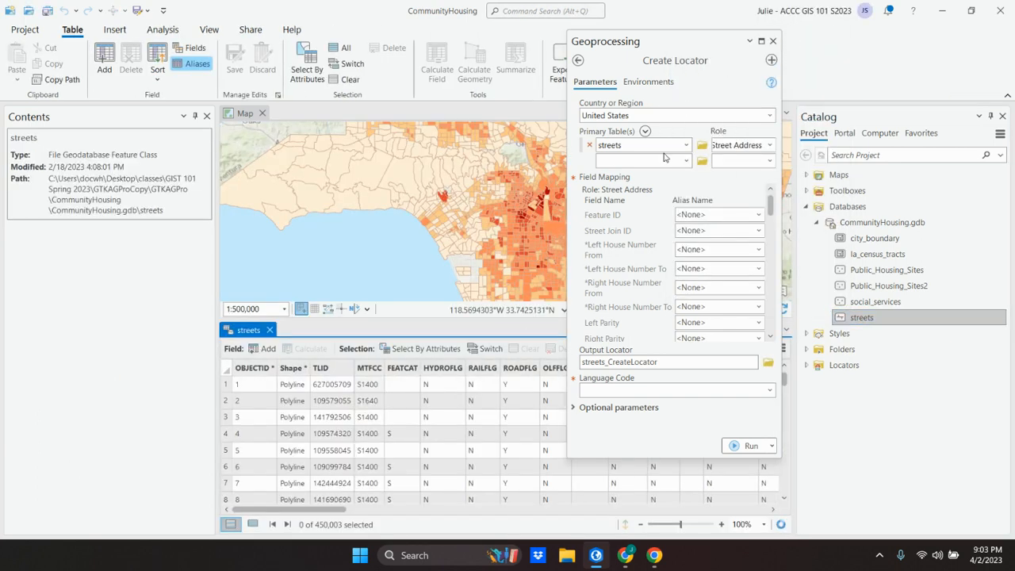
drag(663, 52, 900, 38)
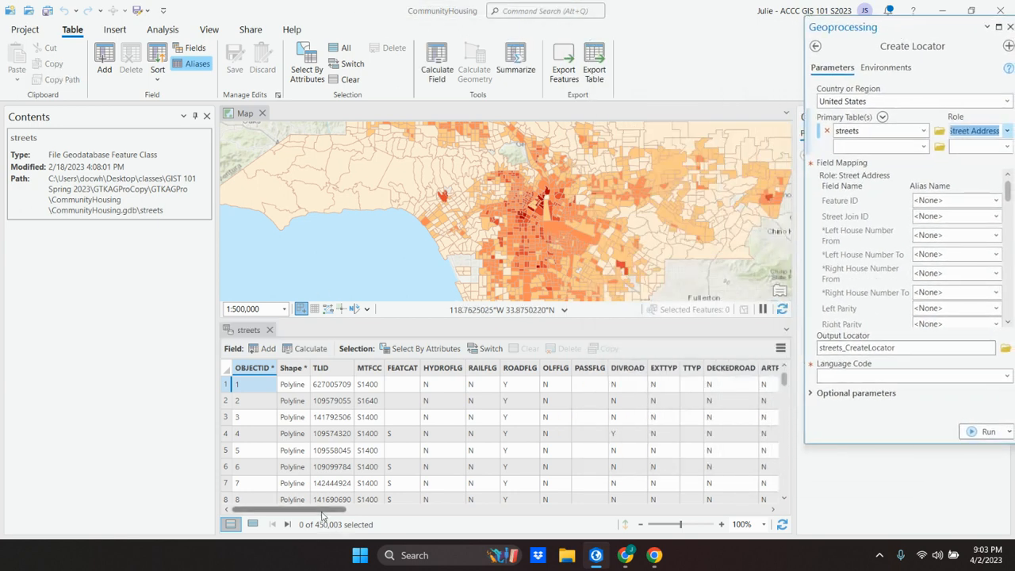
Examine the left and right address range fields in the streets table, including LFROMADD, LTOADD and RFROMADD.
drag(323, 514, 462, 537)
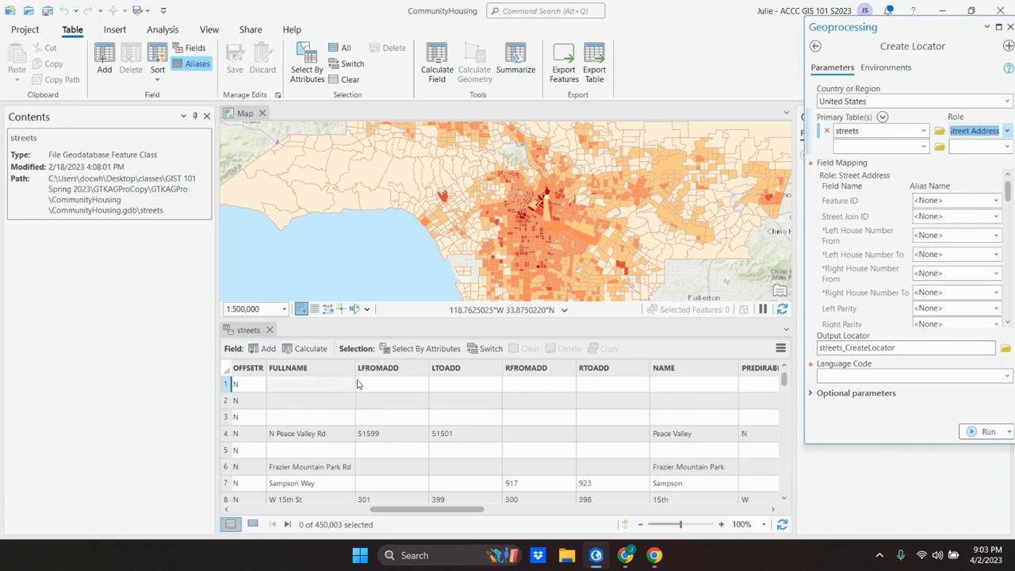
mouse_move(364, 373)
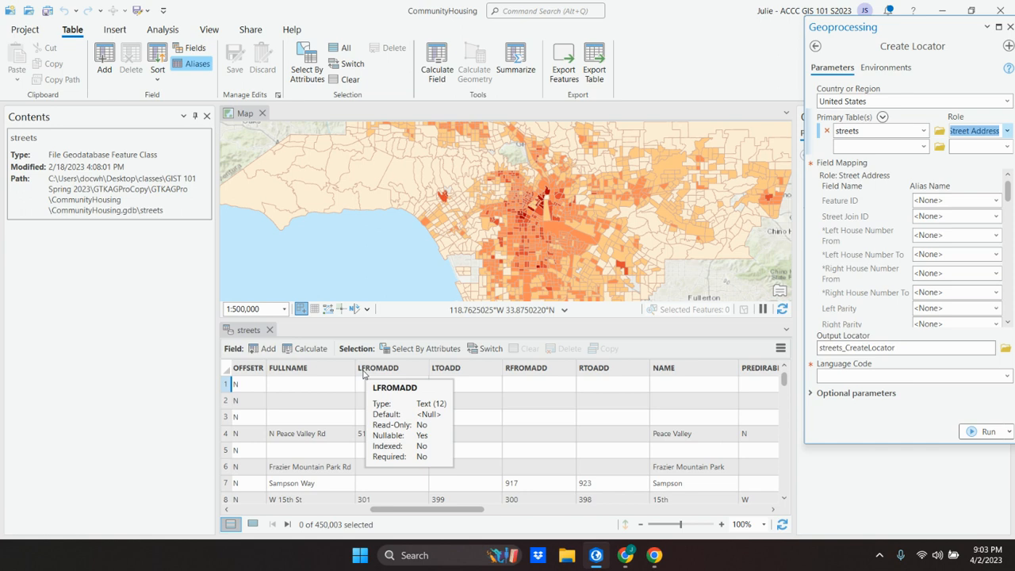
mouse_move(444, 374)
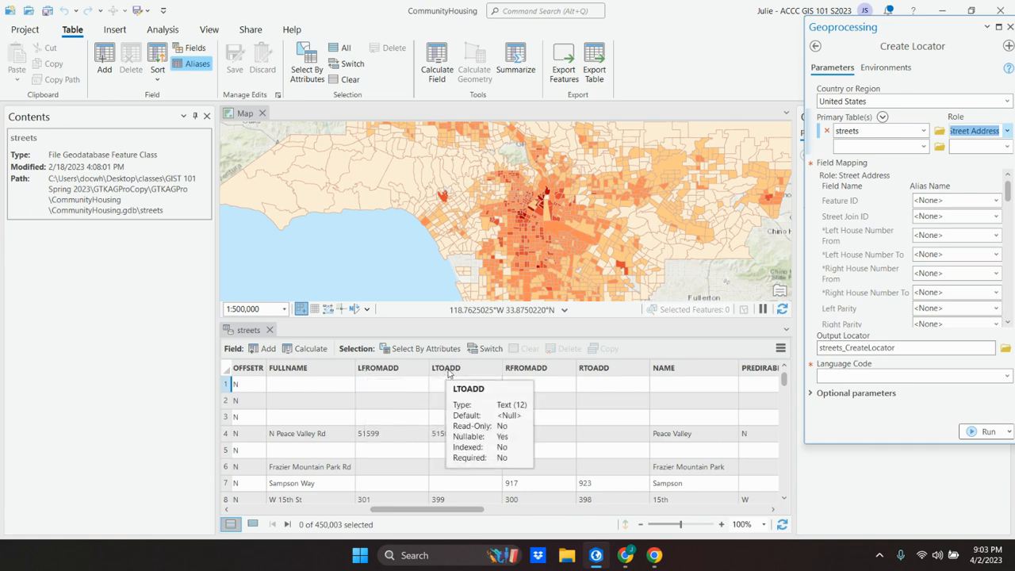
mouse_move(536, 372)
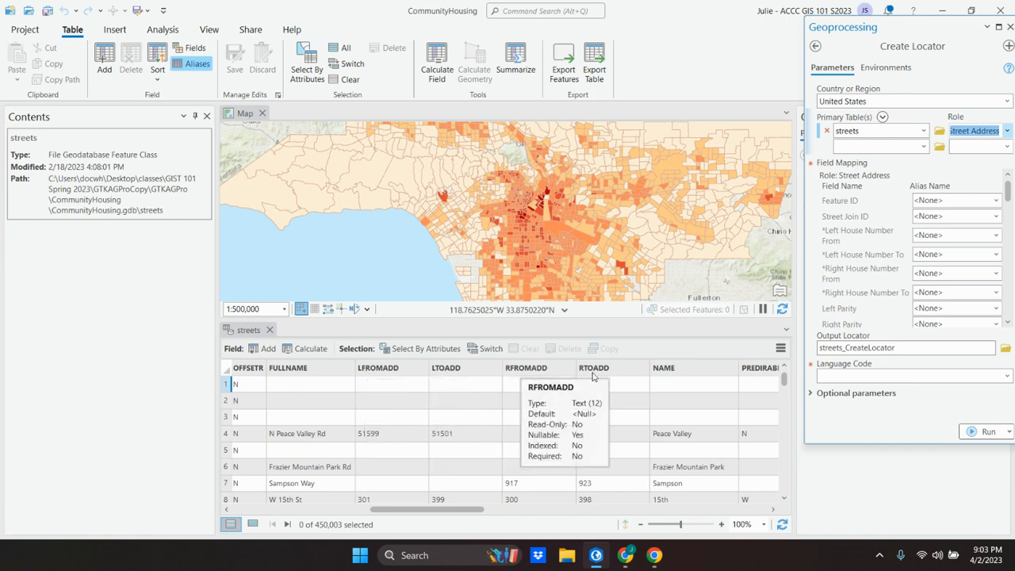
Look over the remaining name, prefix, suffix, ZIP and city fields of the streets table and close the table.
drag(452, 509, 626, 507)
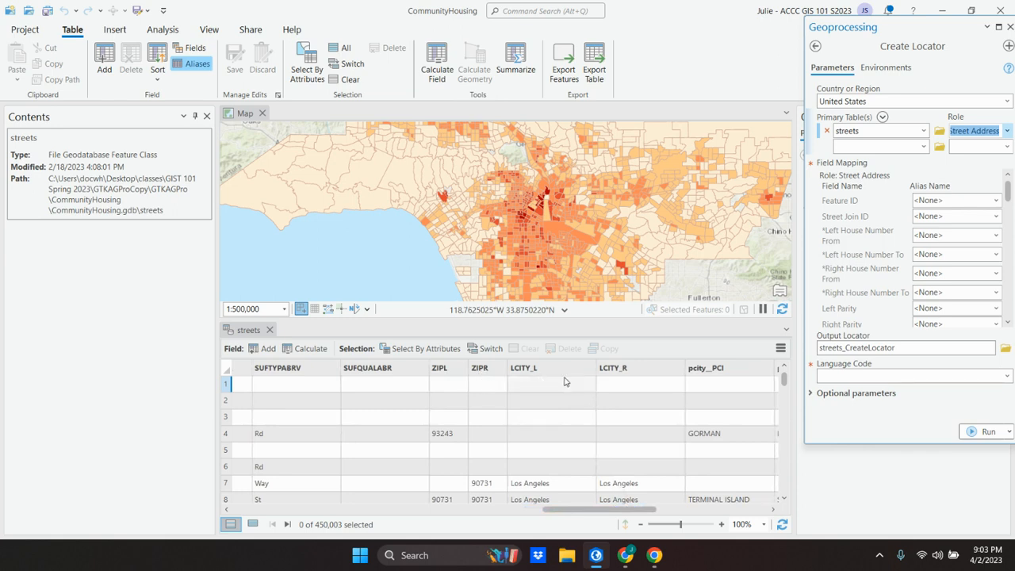
drag(601, 512, 261, 533)
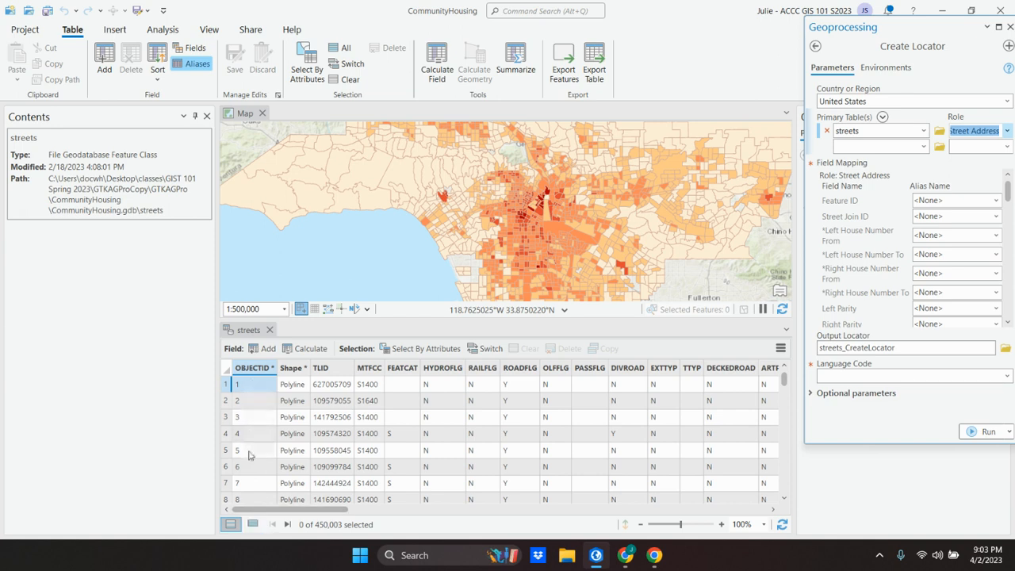
mouse_move(270, 513)
mouse_down()
mouse_move(389, 512)
mouse_move(265, 511)
mouse_up()
drag(277, 511, 458, 512)
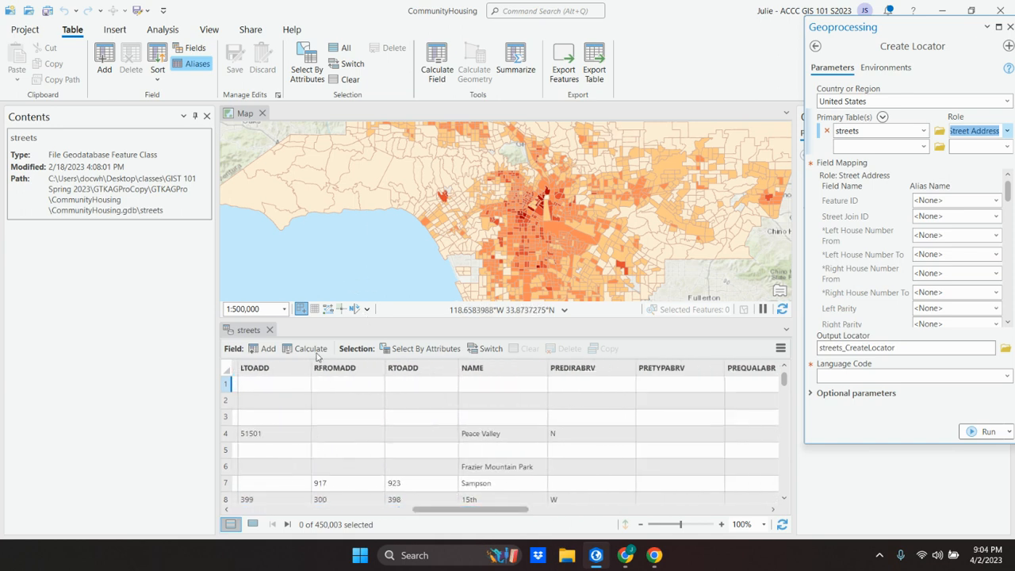
click(270, 330)
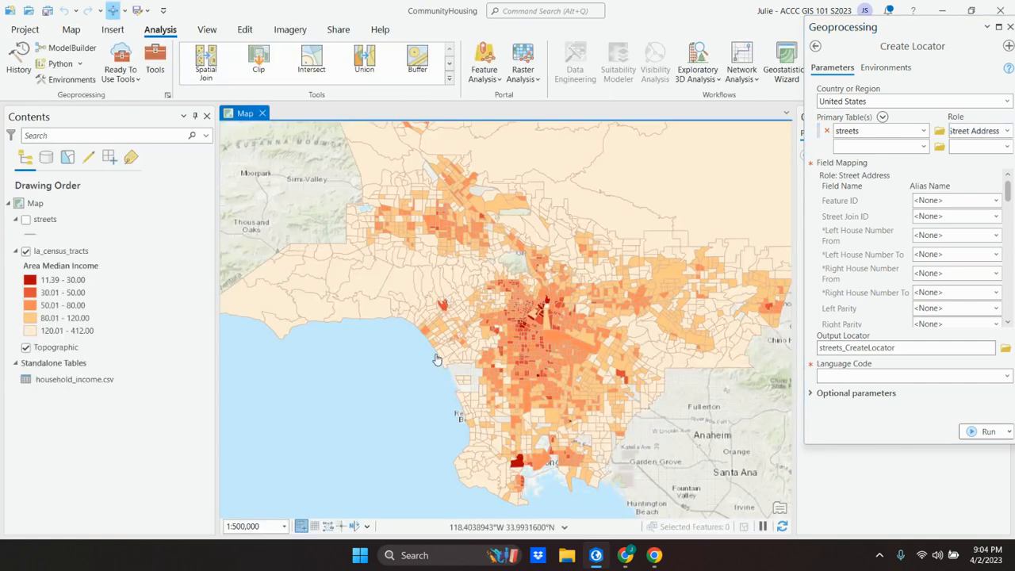
Move the Create Locator window back over the map and map the Feature ID field to OBJECTID.
drag(938, 32, 671, 112)
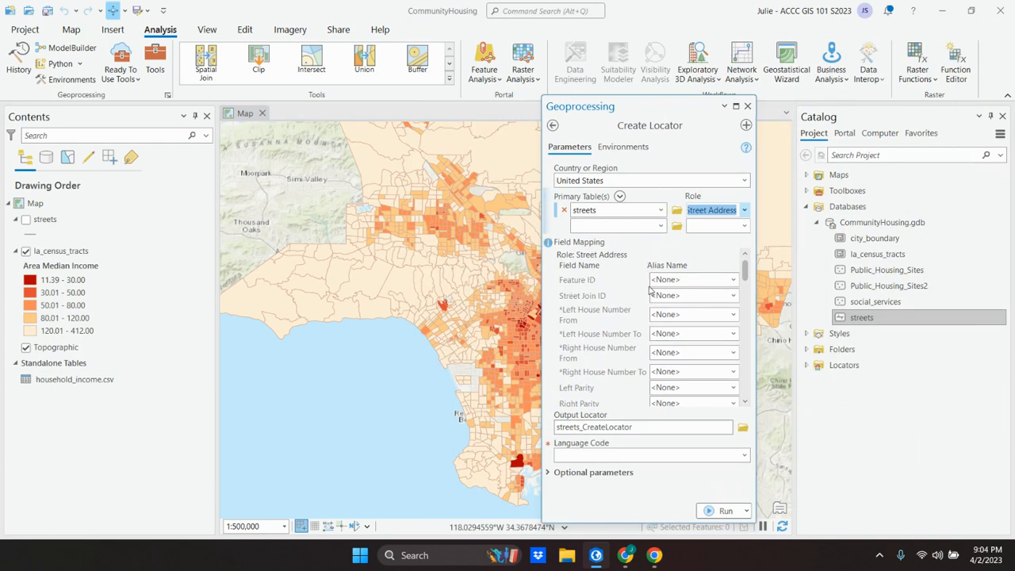
click(732, 281)
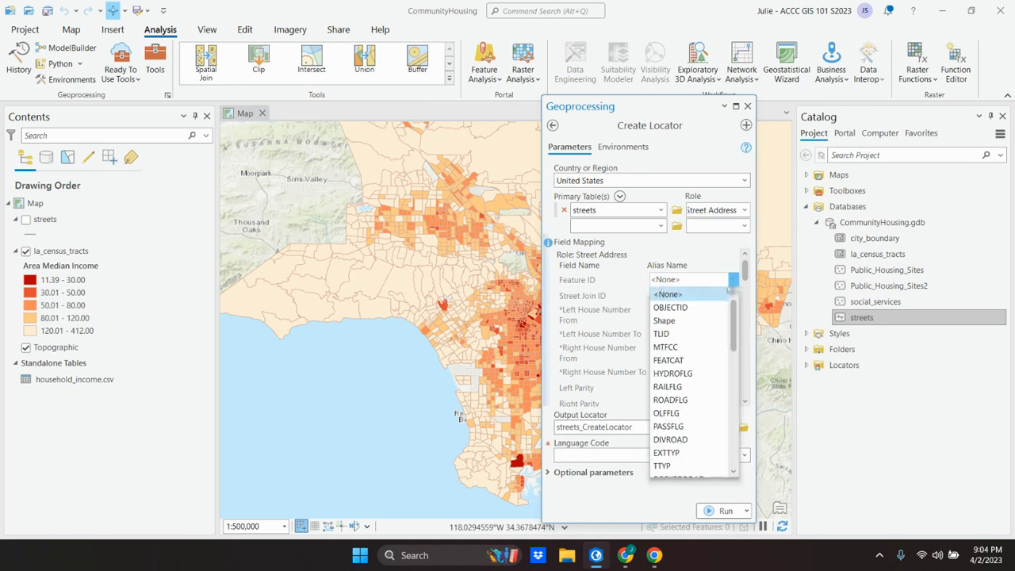
click(686, 308)
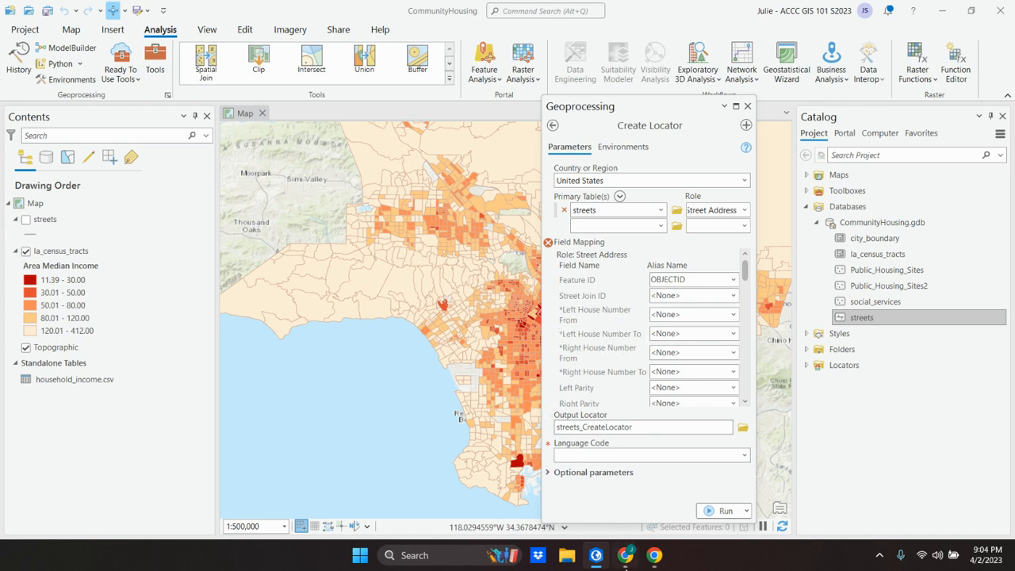
Switch to the textbook in Chrome, read the example locator's field map, and return to ArcGIS Pro.
click(626, 555)
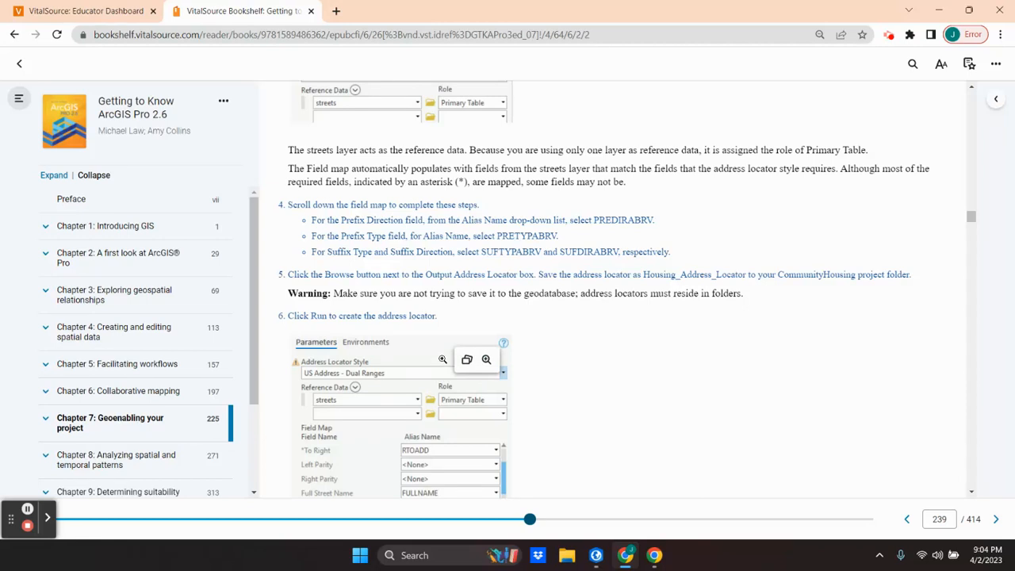
scroll(456, 358, down, 2)
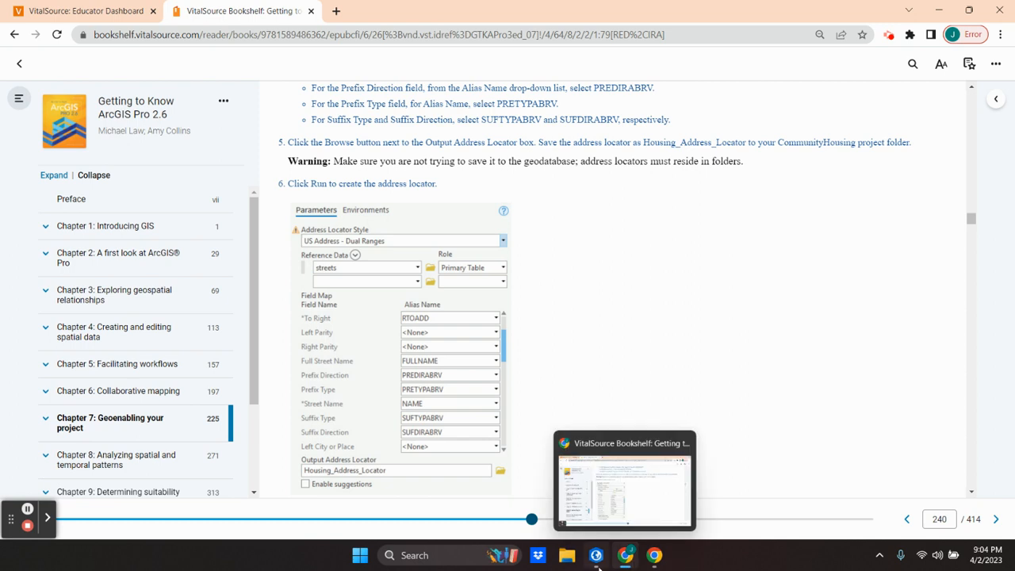
click(596, 561)
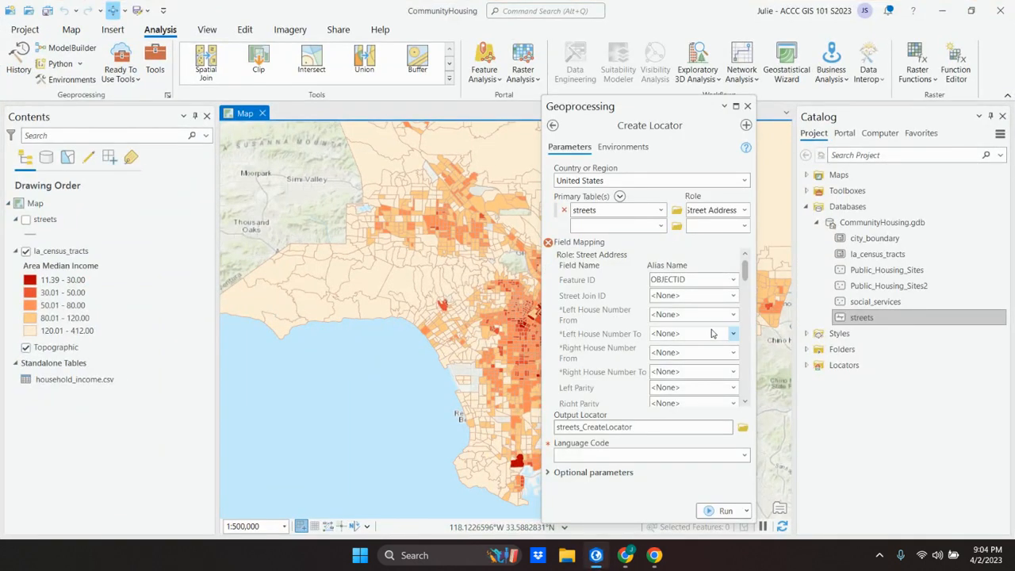
Map Left House Number From to LFROMADD and Left House Number To to LTOADD in the locator's field mapping.
click(733, 315)
scroll(695, 393, down, 4)
scroll(694, 394, down, 1)
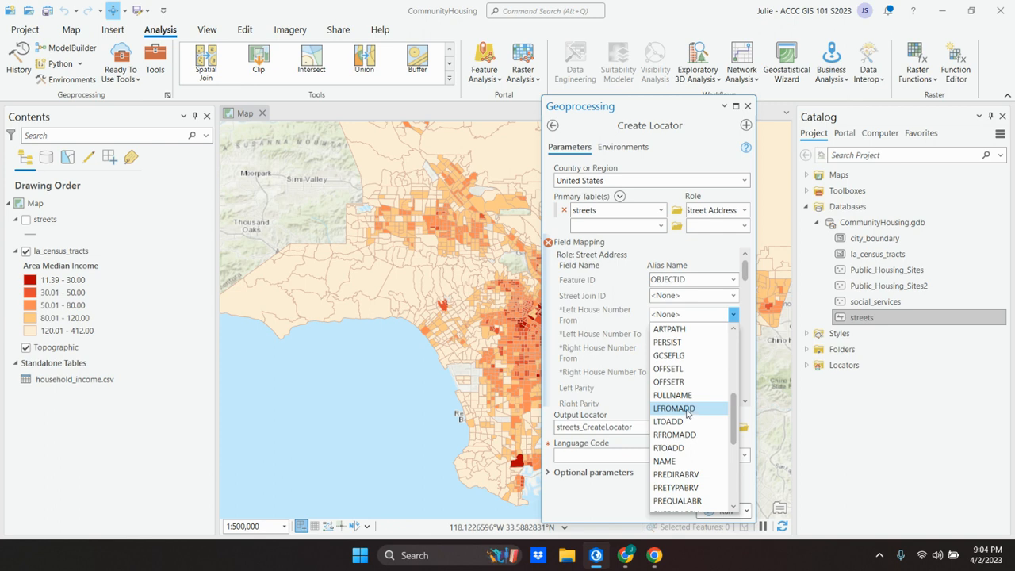
click(687, 409)
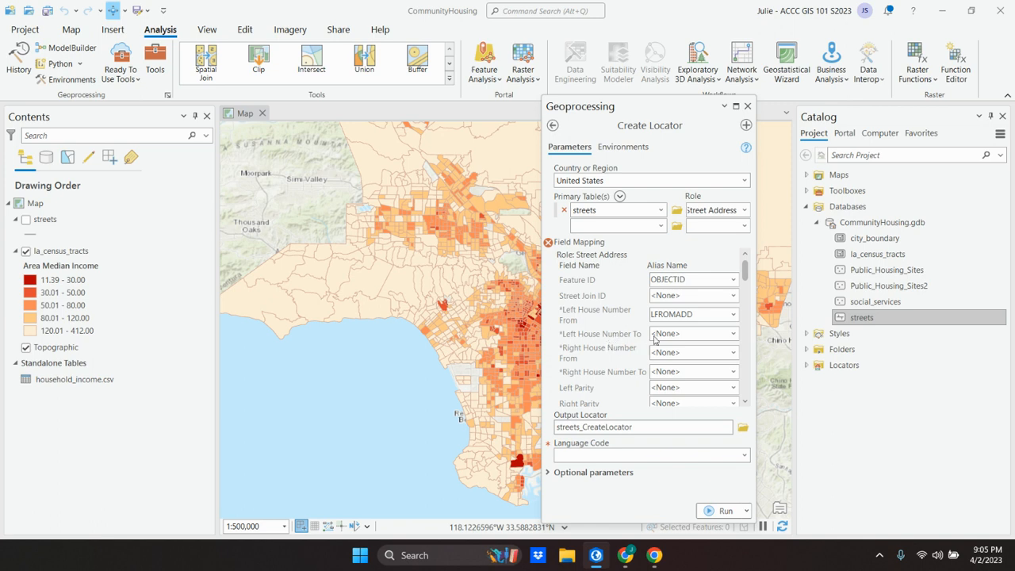
click(732, 337)
scroll(683, 429, down, 5)
scroll(683, 429, down, 3)
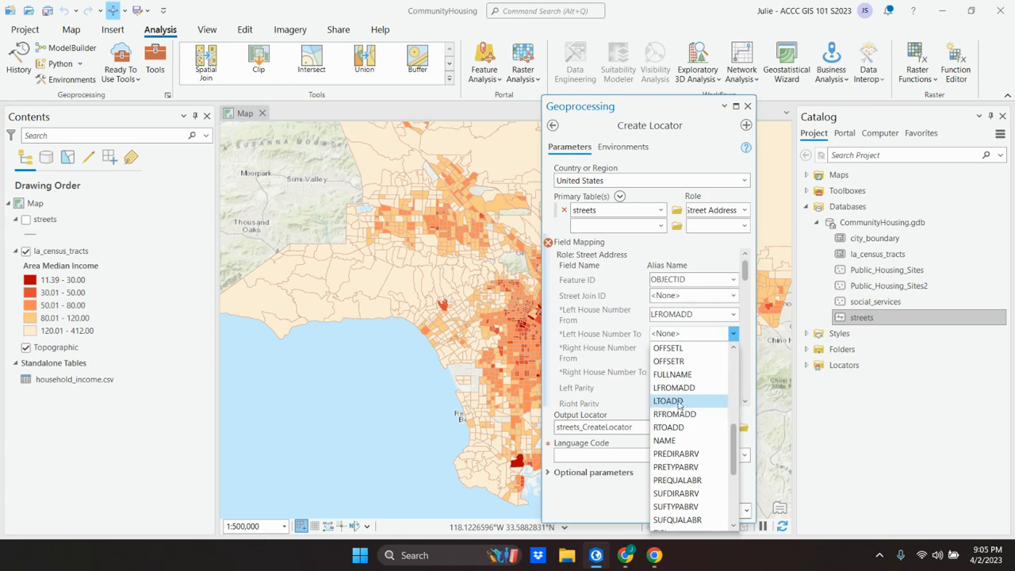
click(678, 402)
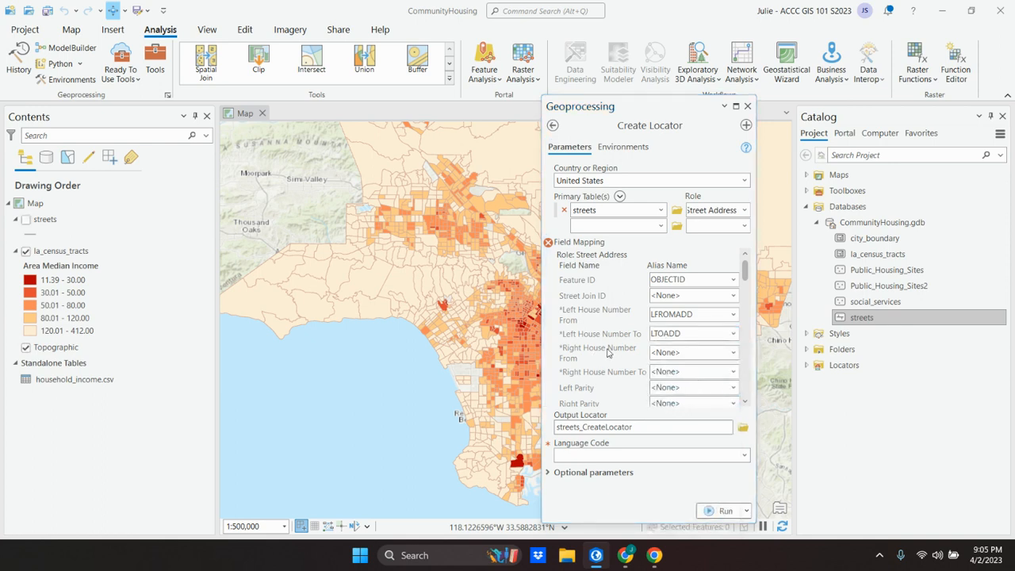
Map Right House Number From to RFROMADD and Right House Number To to RTOADD in the locator's field mapping.
click(732, 354)
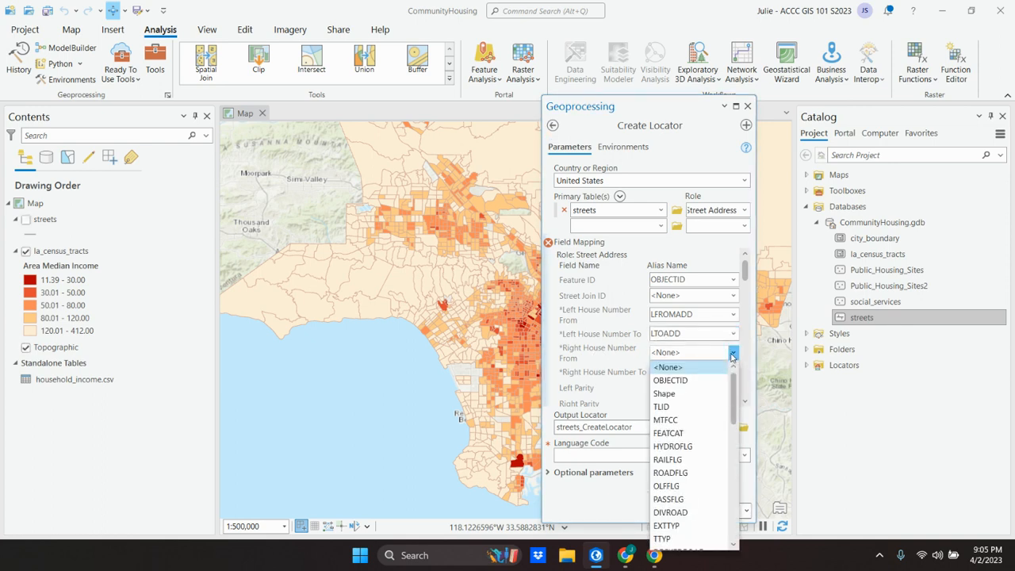
scroll(702, 440, down, 1)
scroll(702, 441, down, 5)
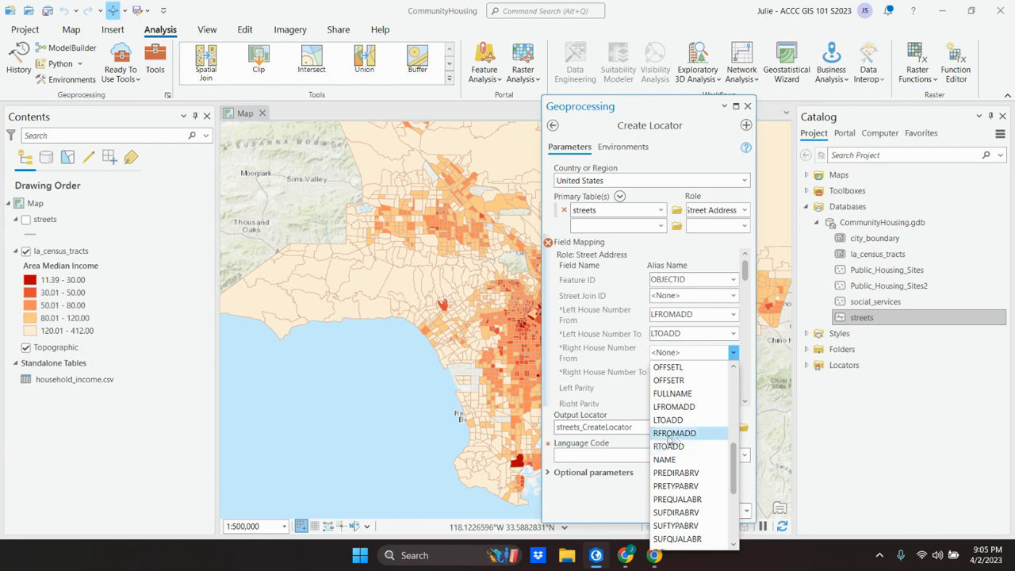
click(670, 436)
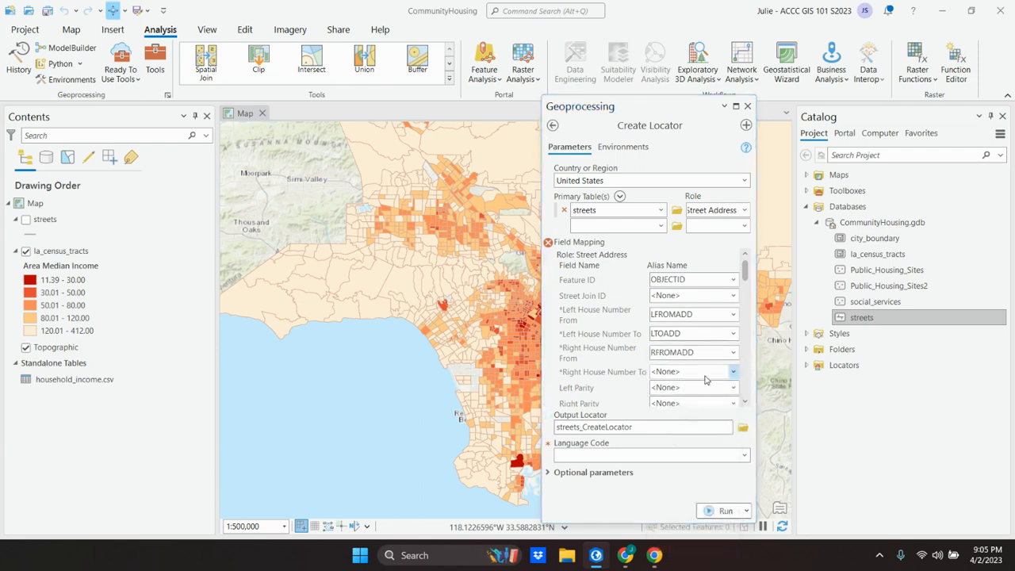
click(734, 373)
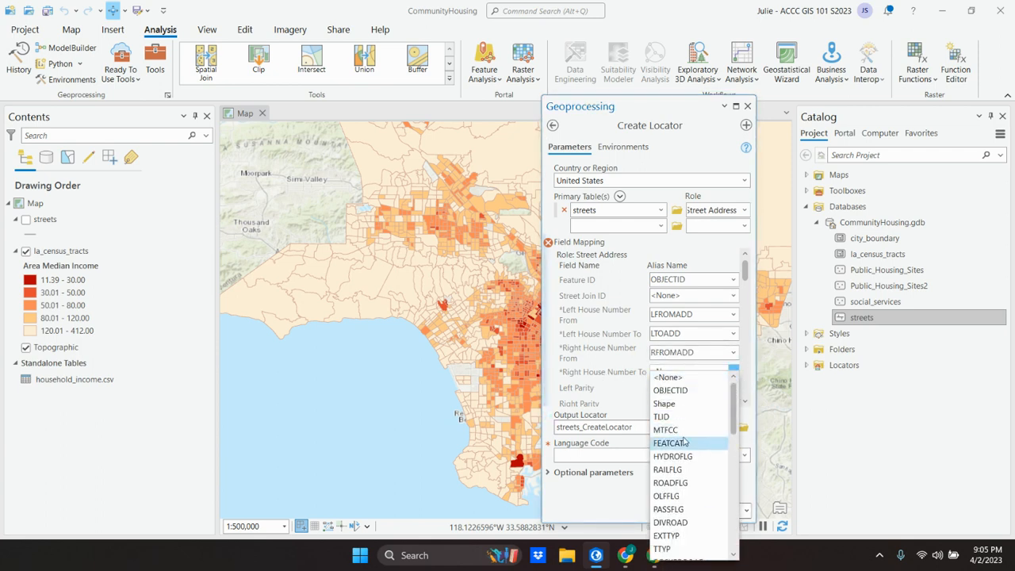
scroll(684, 438, down, 7)
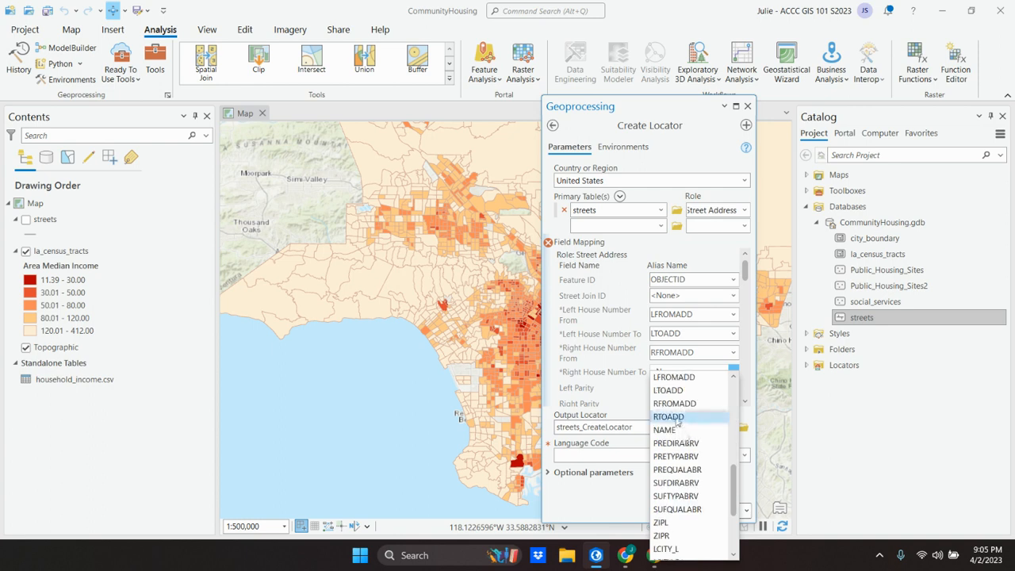
click(670, 418)
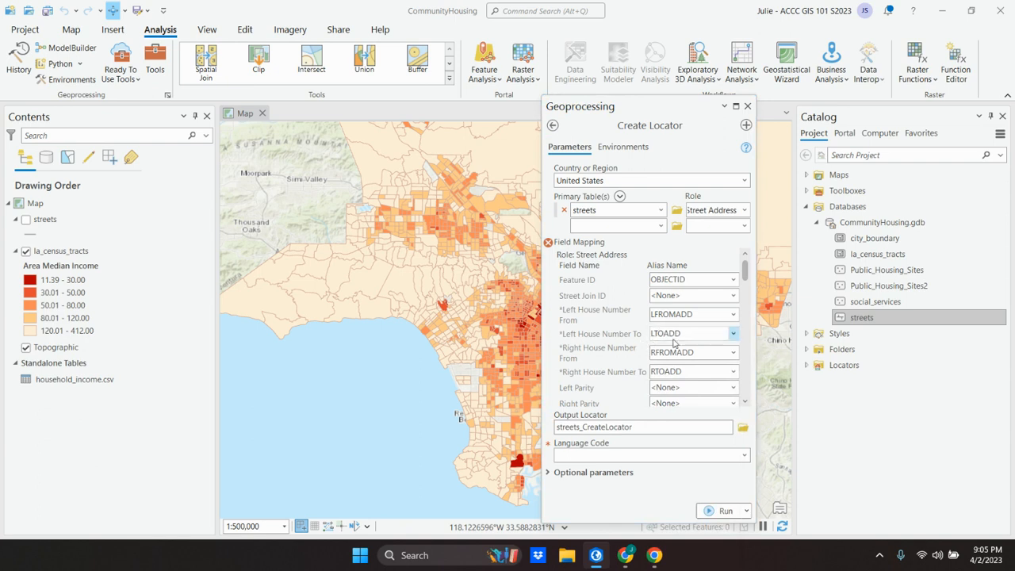
Compare the locator's remaining parity, prefix, street name and suffix fields with the textbook example in Chrome, and return to ArcGIS Pro.
scroll(691, 339, down, 1)
scroll(692, 340, down, 2)
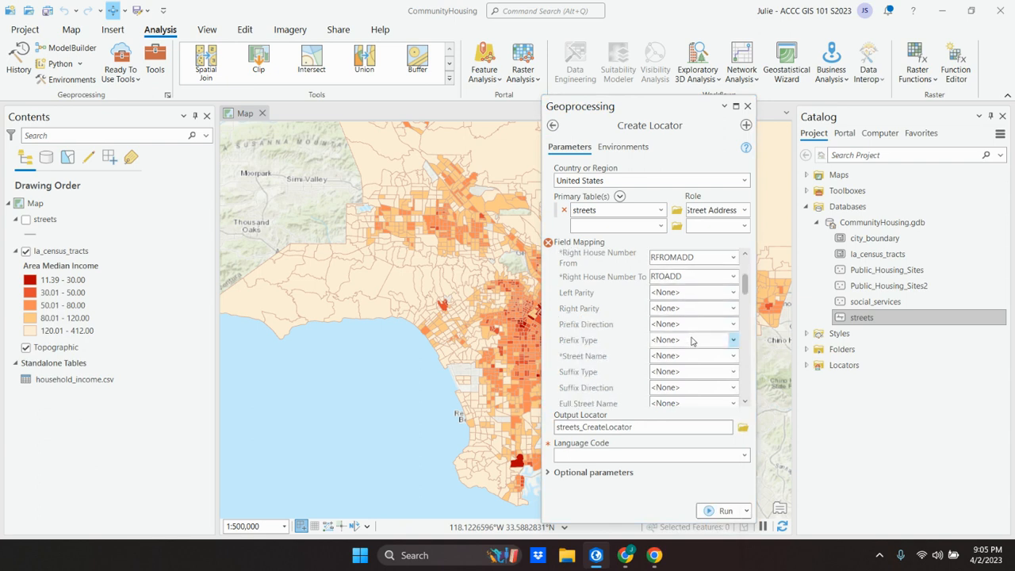
scroll(682, 373, down, 1)
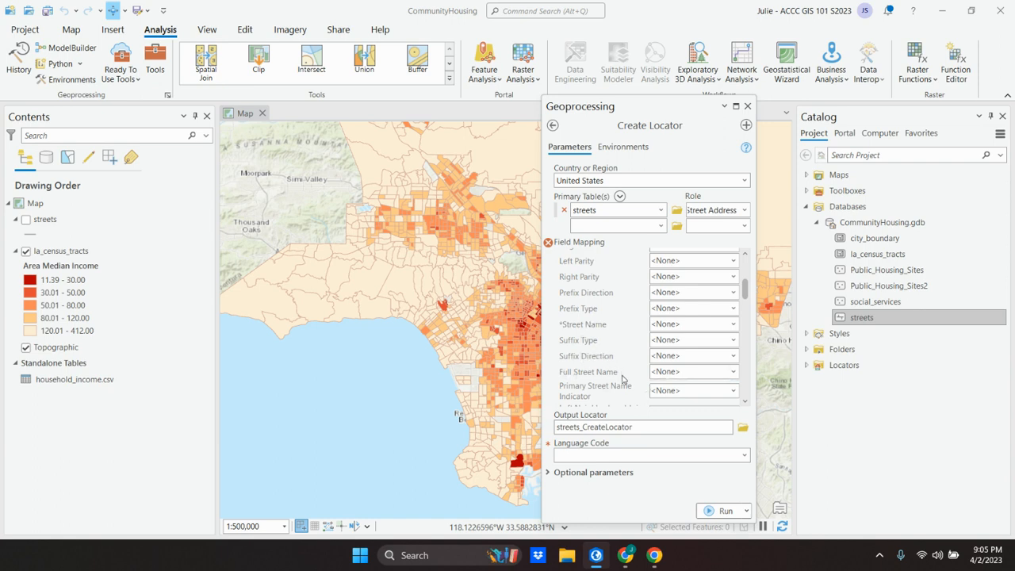
scroll(604, 391, down, 1)
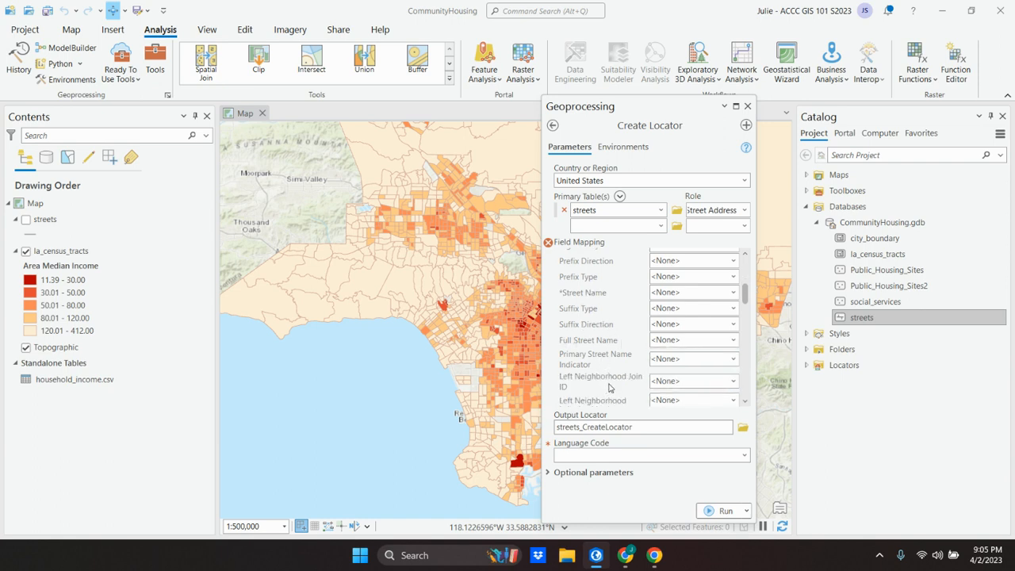
scroll(609, 387, down, 1)
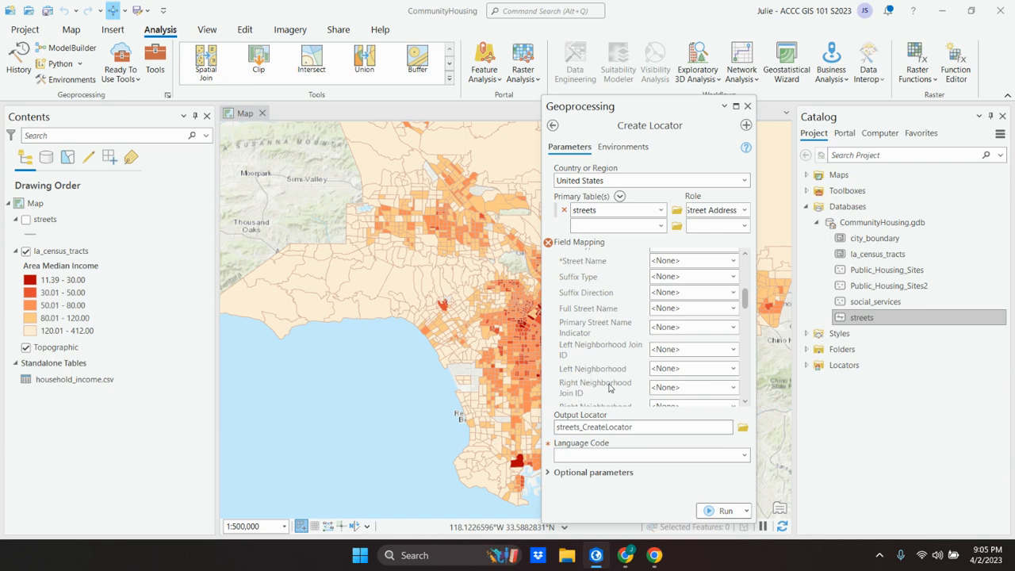
scroll(609, 387, up, 1)
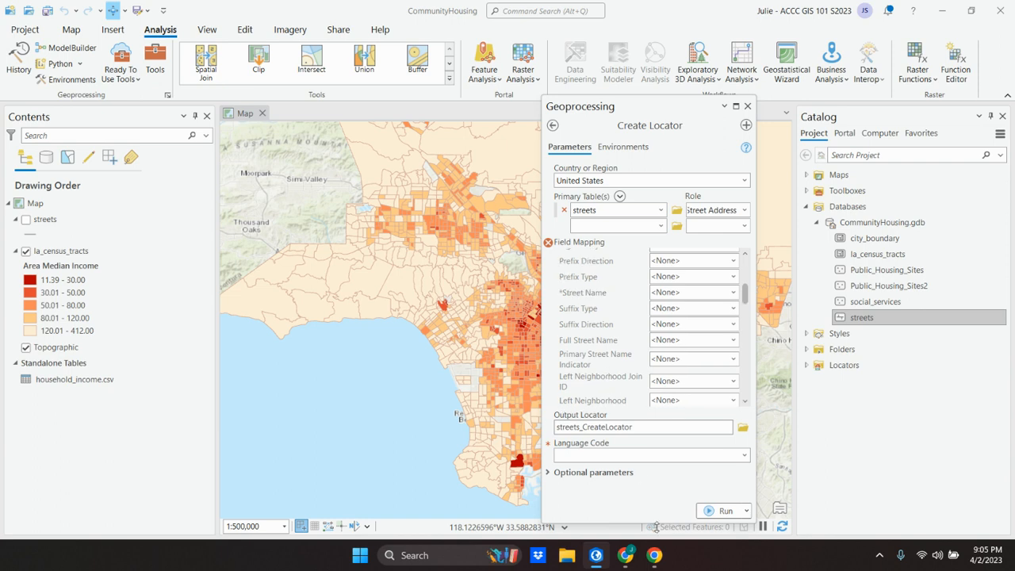
click(626, 555)
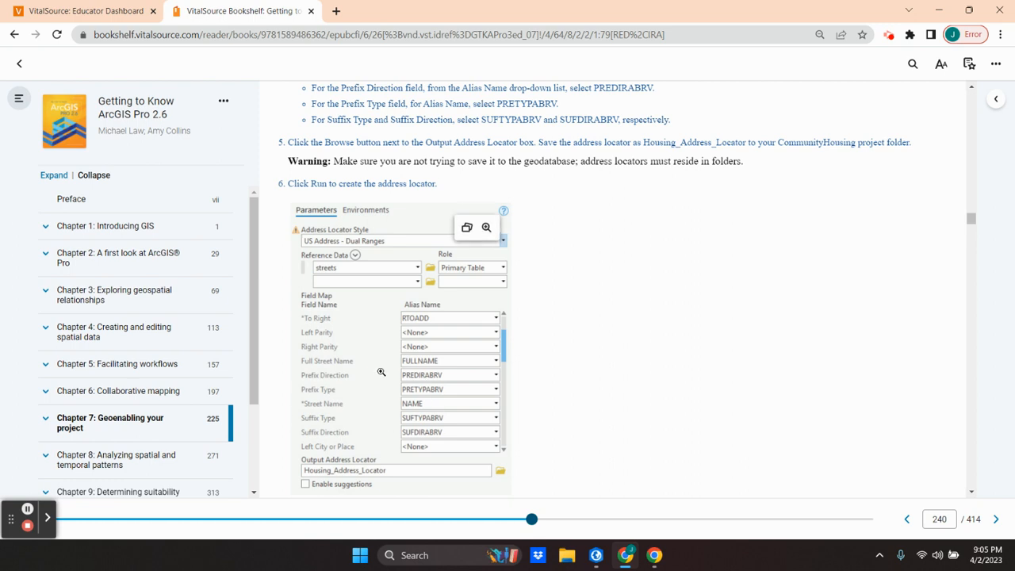
click(596, 555)
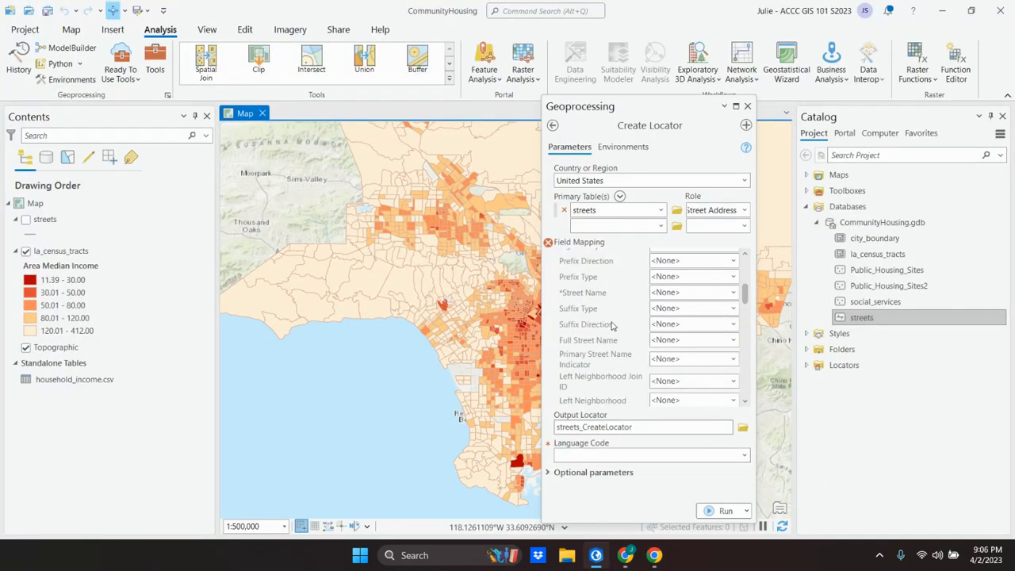
Map Prefix Direction to PREDIRABRV and Prefix Type to PRETYPABRV, and check the mapping against the textbook example in Chrome.
scroll(611, 325, up, 1)
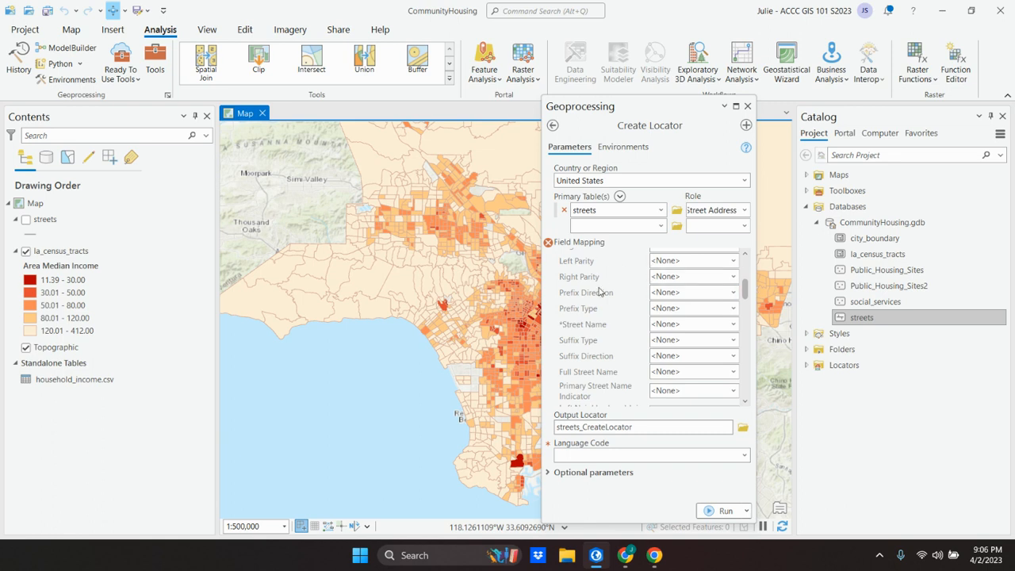
click(734, 294)
scroll(689, 444, down, 2)
scroll(690, 446, down, 4)
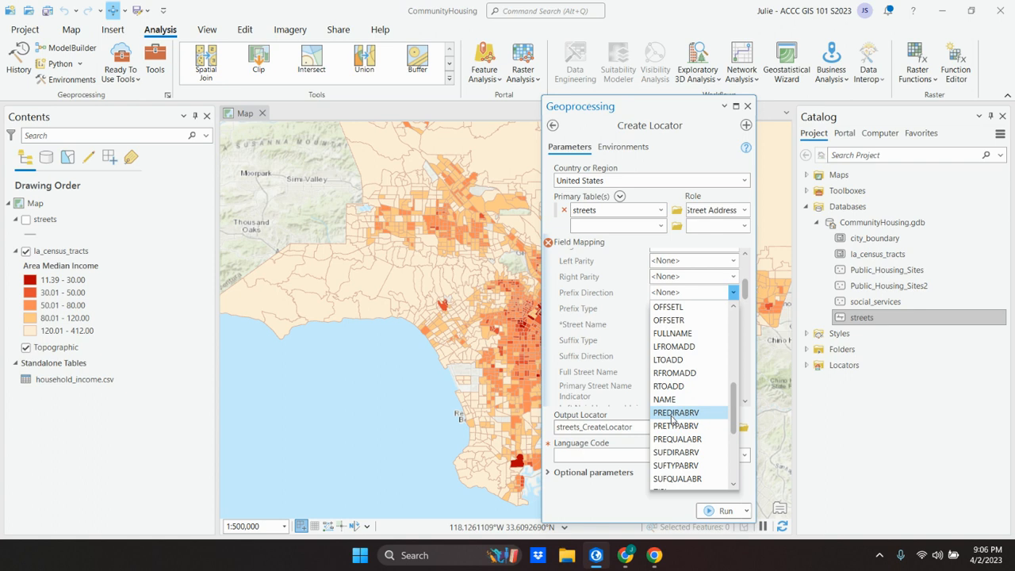
click(674, 414)
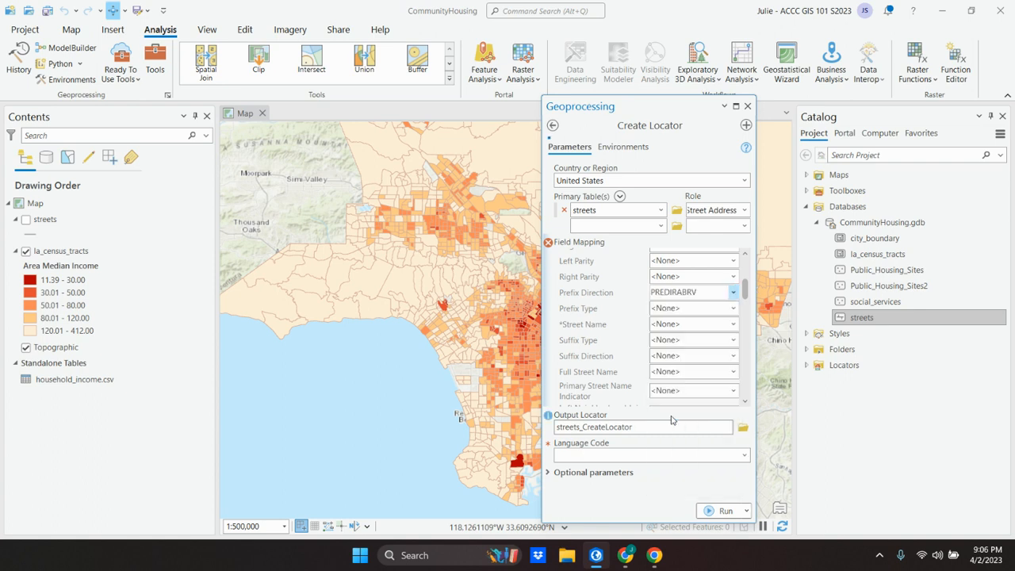
click(733, 308)
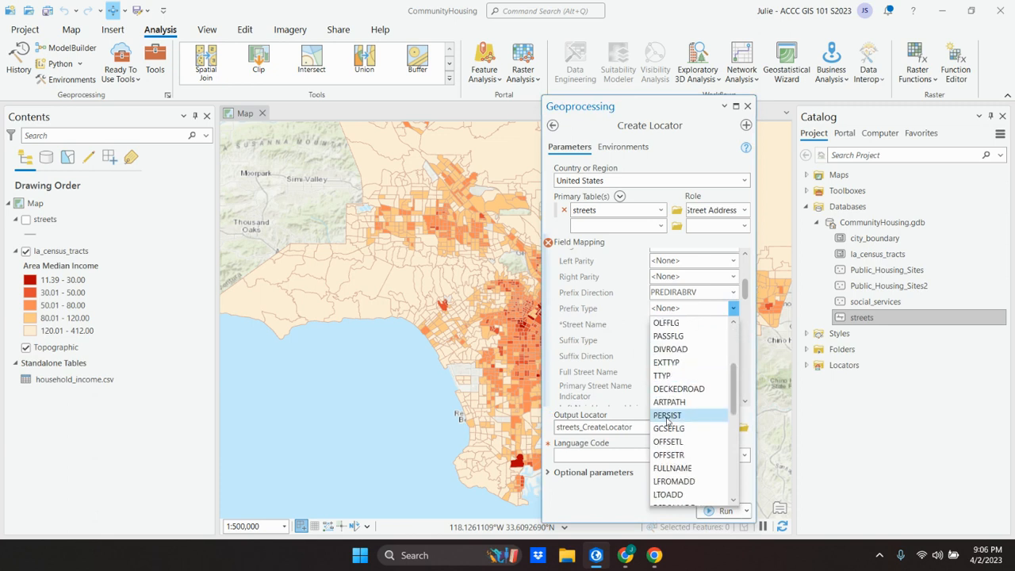
scroll(666, 420, down, 3)
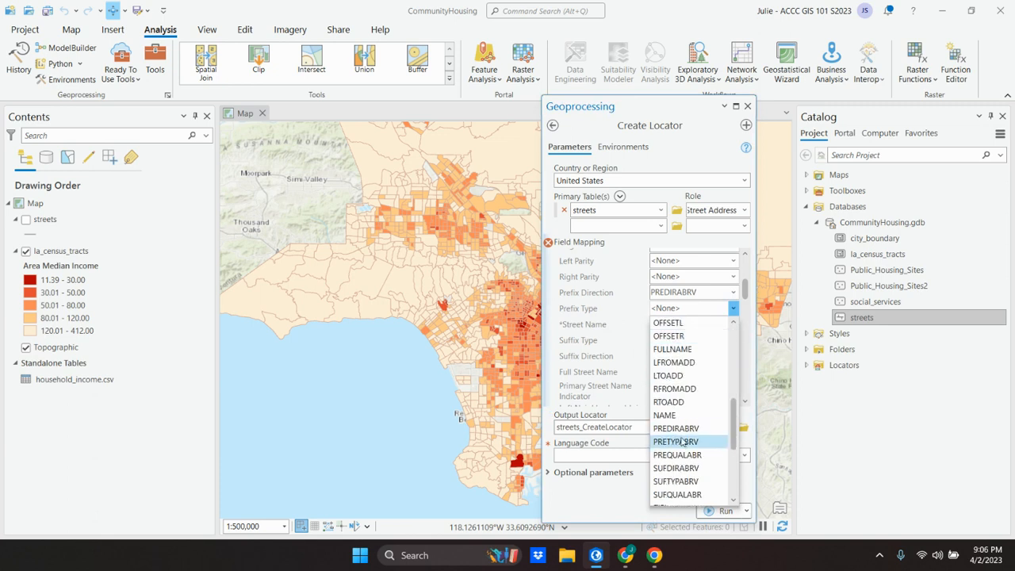
click(680, 442)
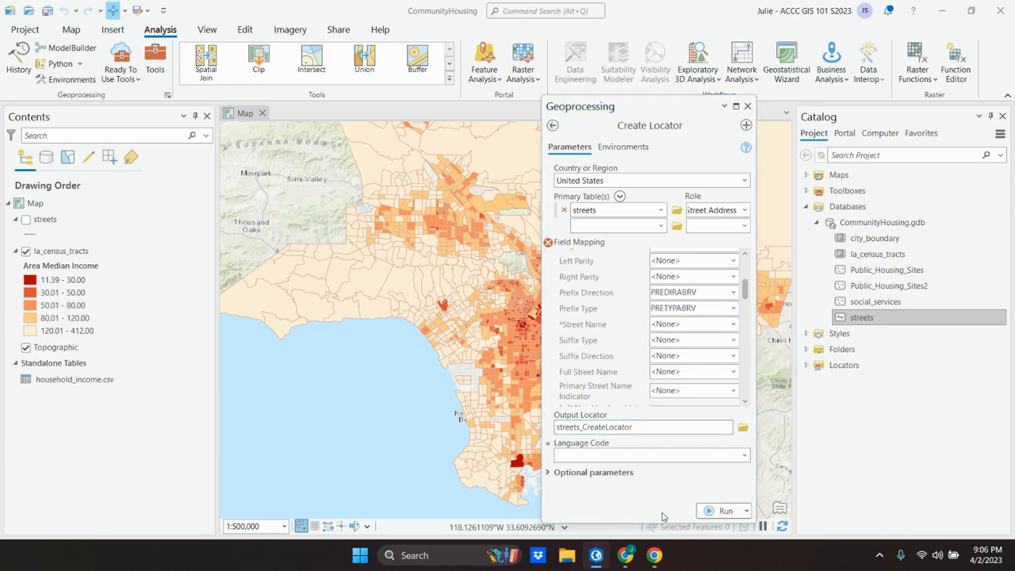
click(598, 560)
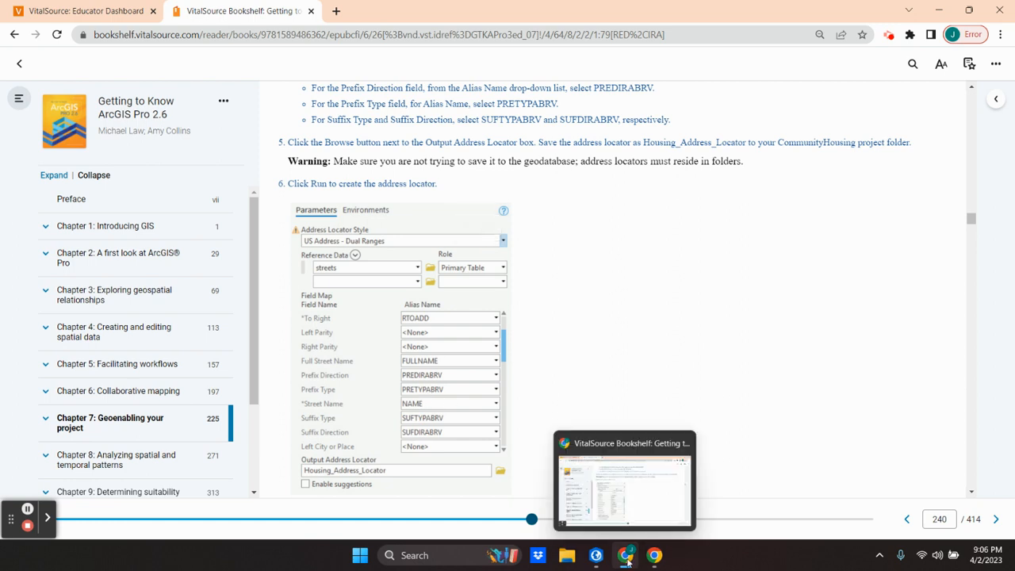
click(597, 557)
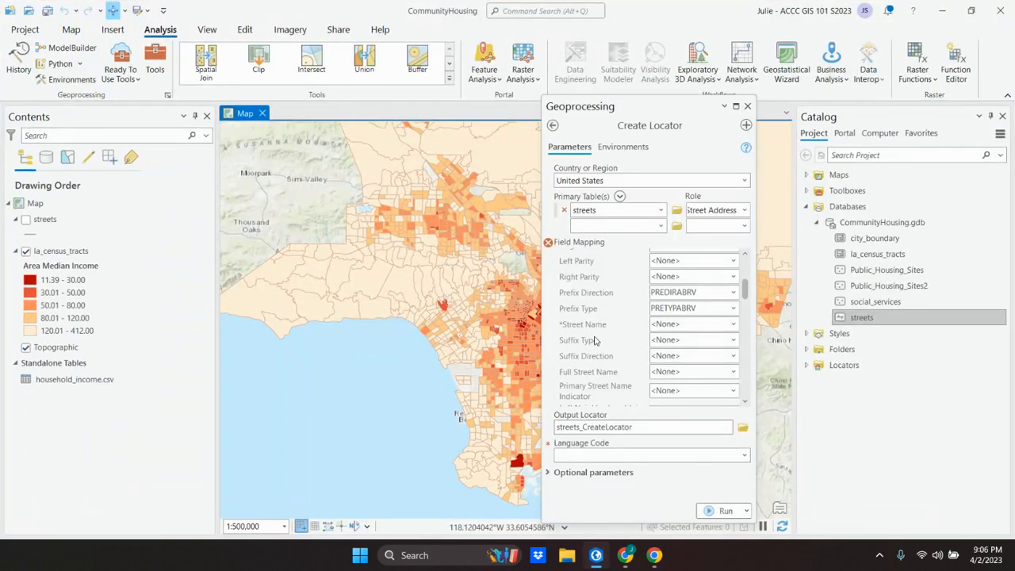
Check the street name entry in the textbook example in Chrome, and map Street Name to NAME in ArcGIS Pro.
click(597, 558)
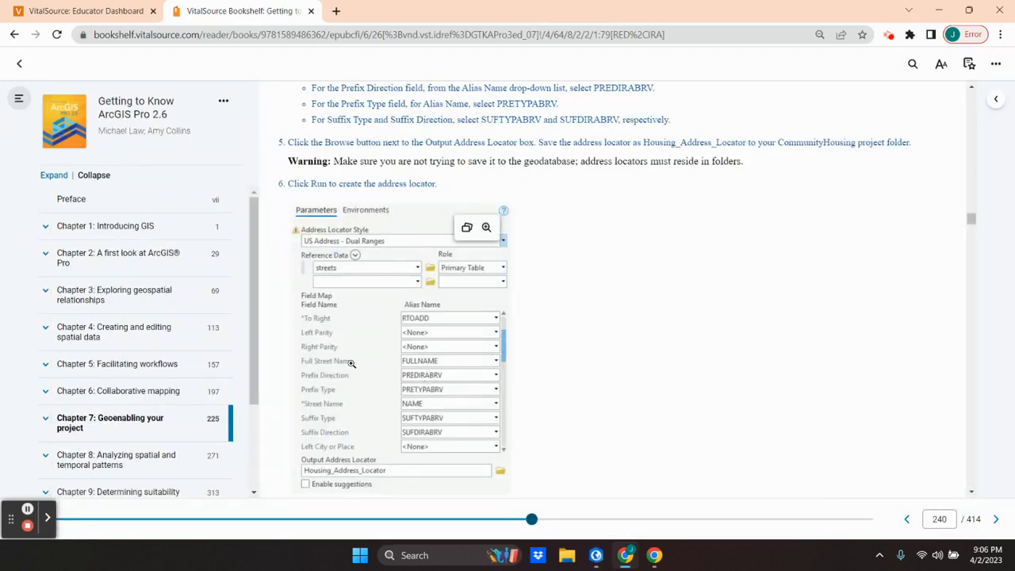
click(597, 555)
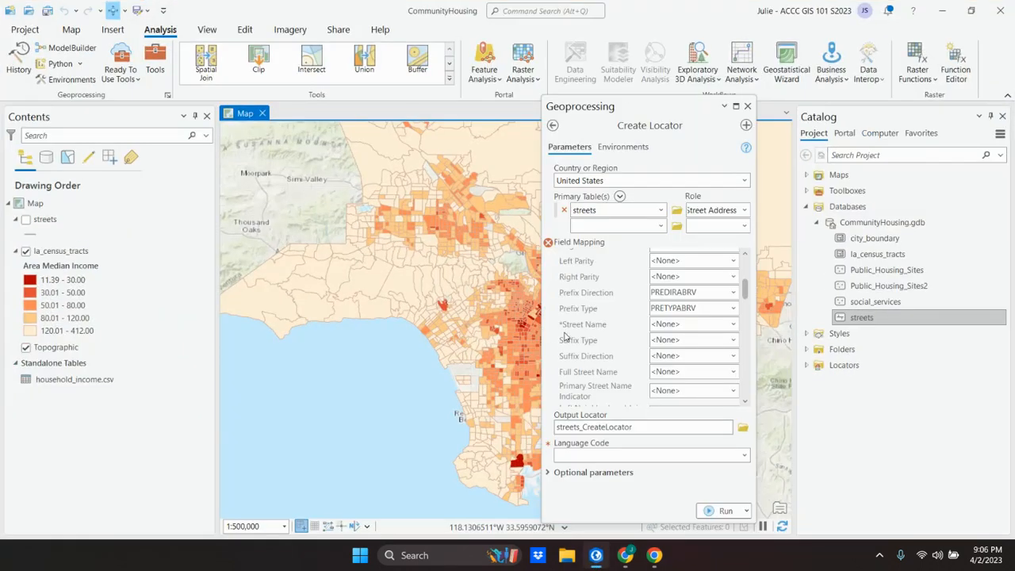
click(734, 324)
scroll(692, 430, down, 6)
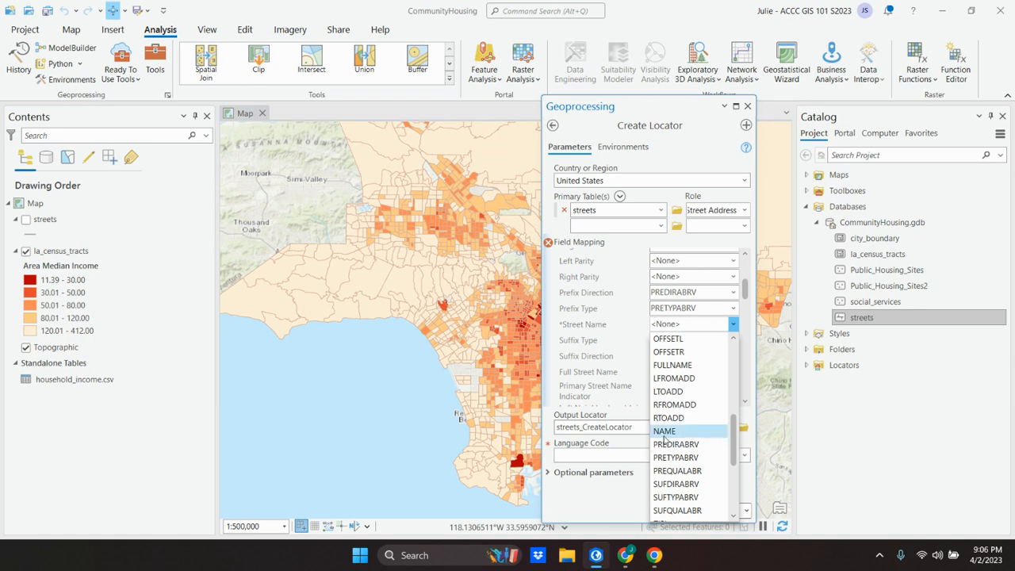
click(686, 431)
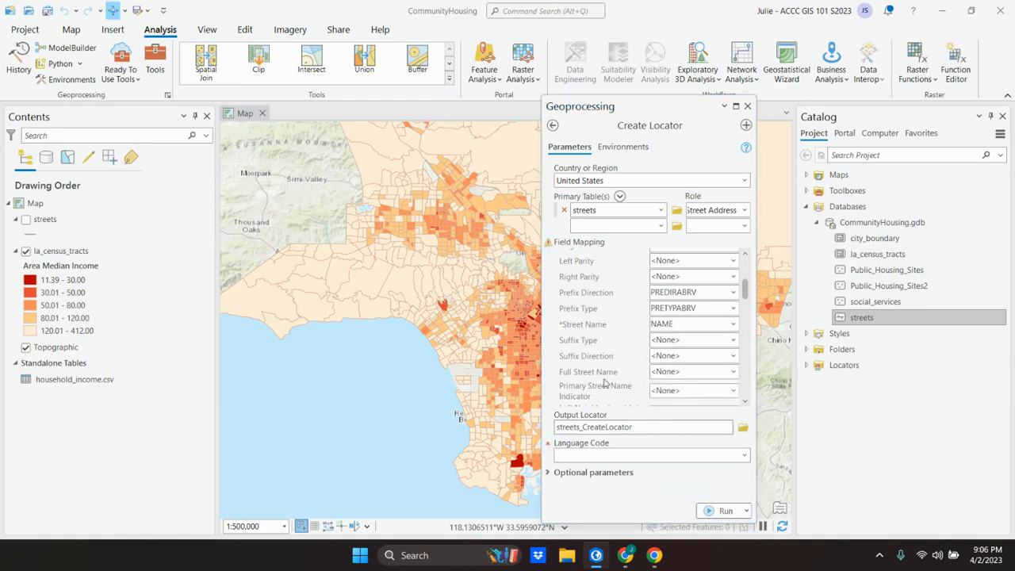
Map Full Street Name to FULLNAME in the locator's field mapping.
click(734, 372)
scroll(705, 444, down, 5)
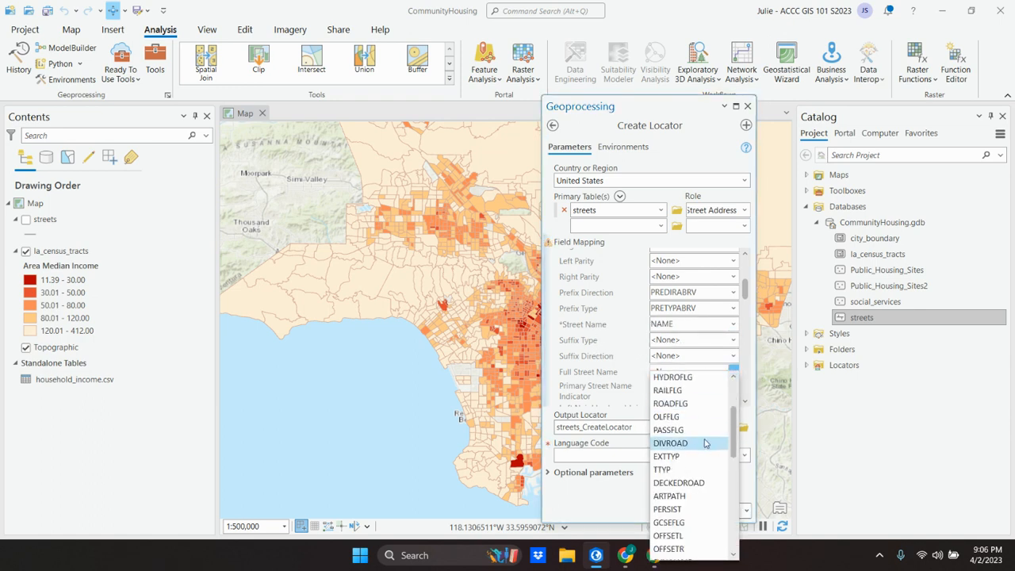
scroll(704, 444, down, 5)
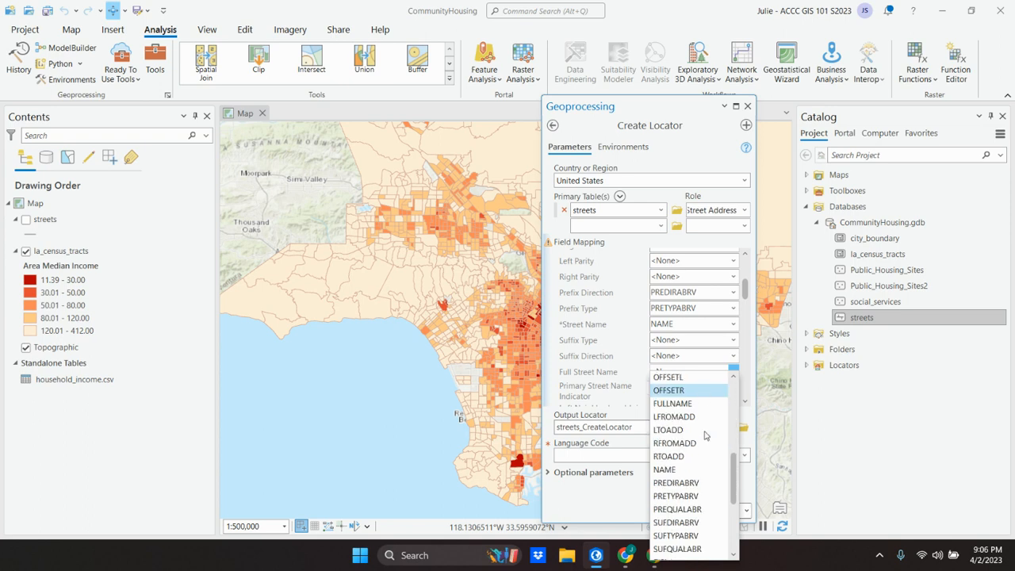
scroll(705, 435, down, 2)
scroll(705, 435, up, 5)
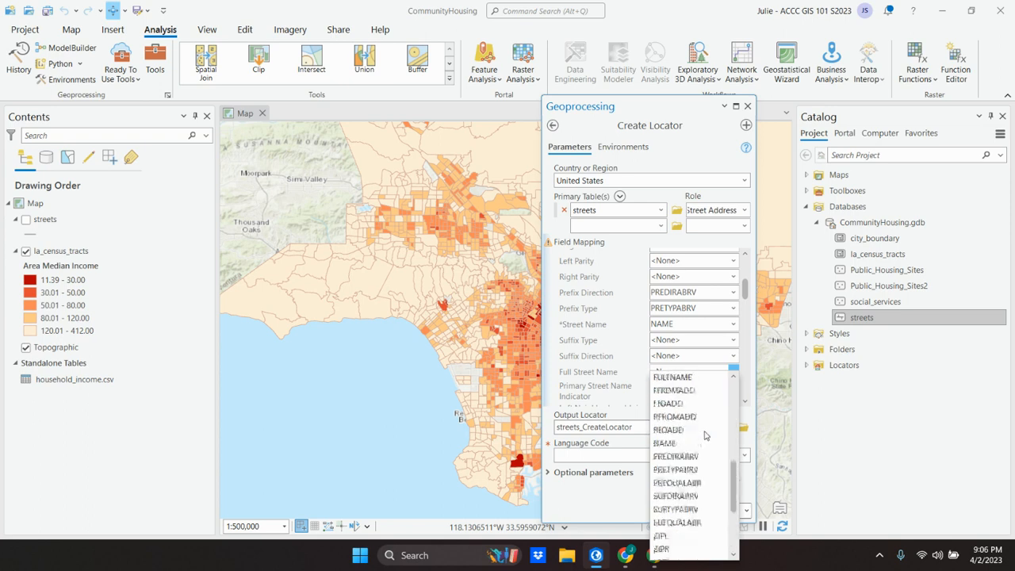
click(683, 388)
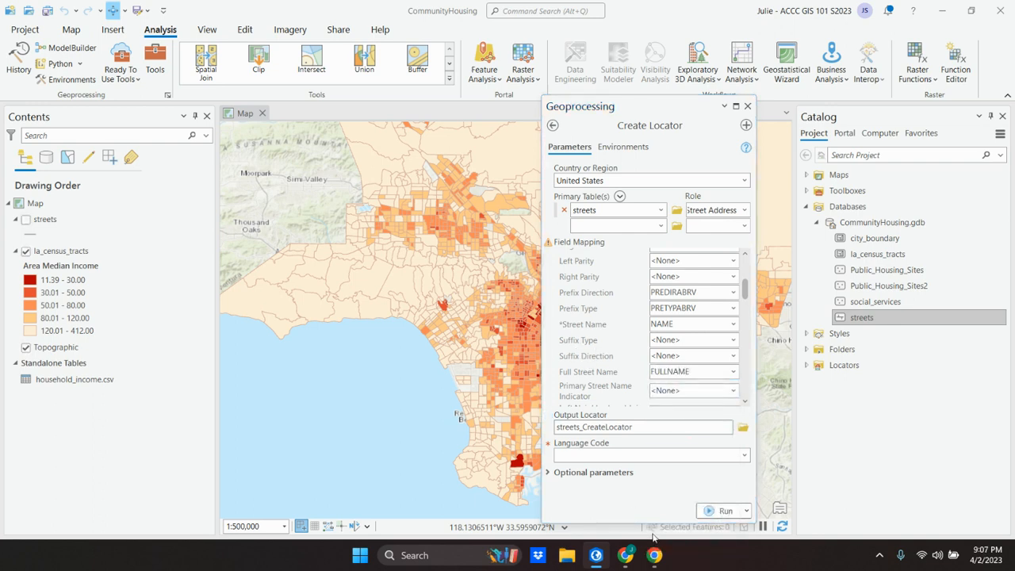
Check the suffix fields in the textbook example in Chrome, and map Suffix Type to SUFTYPABRV in ArcGIS Pro.
click(598, 557)
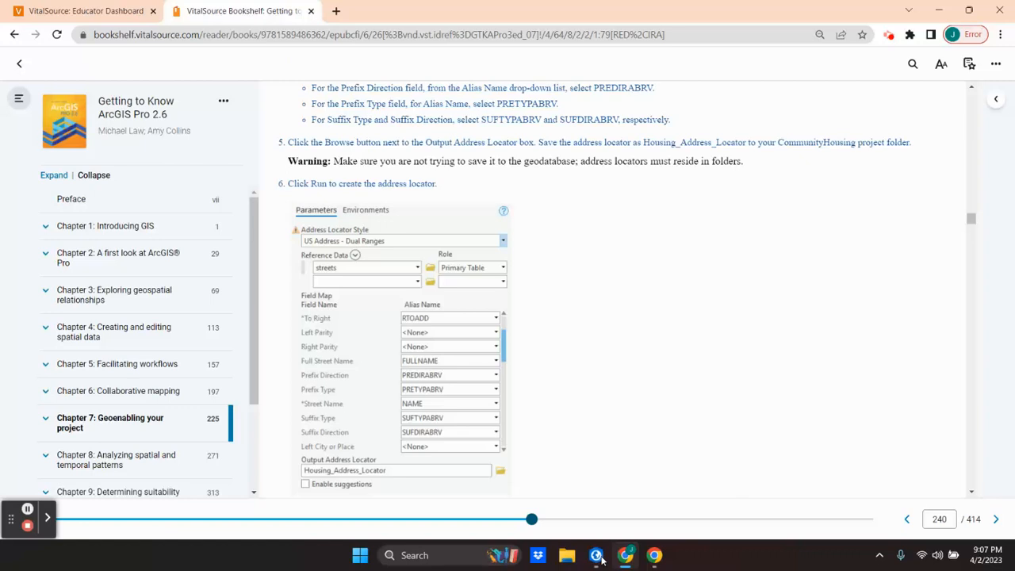
mouse_move(420, 422)
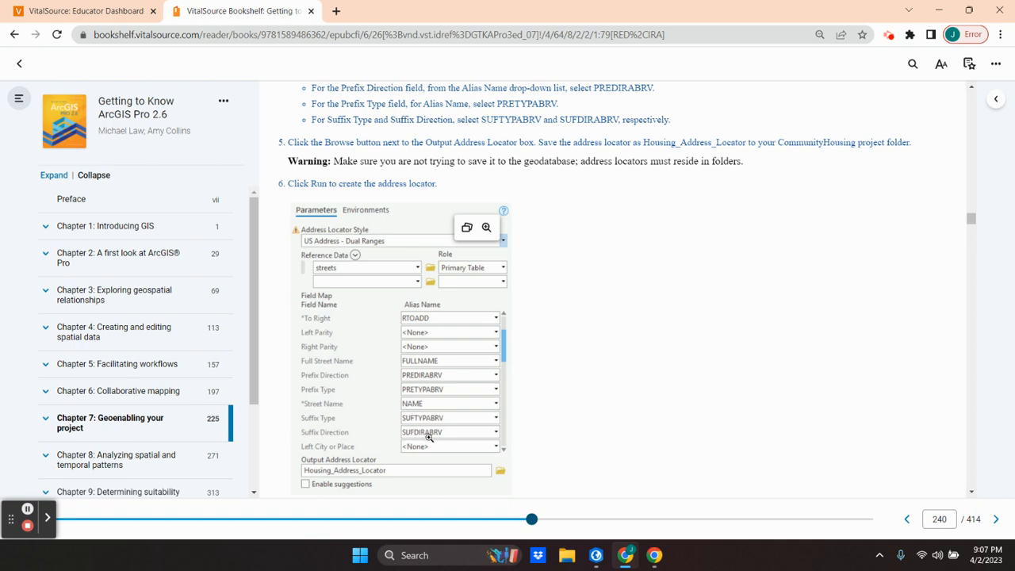
click(627, 556)
click(627, 557)
click(597, 555)
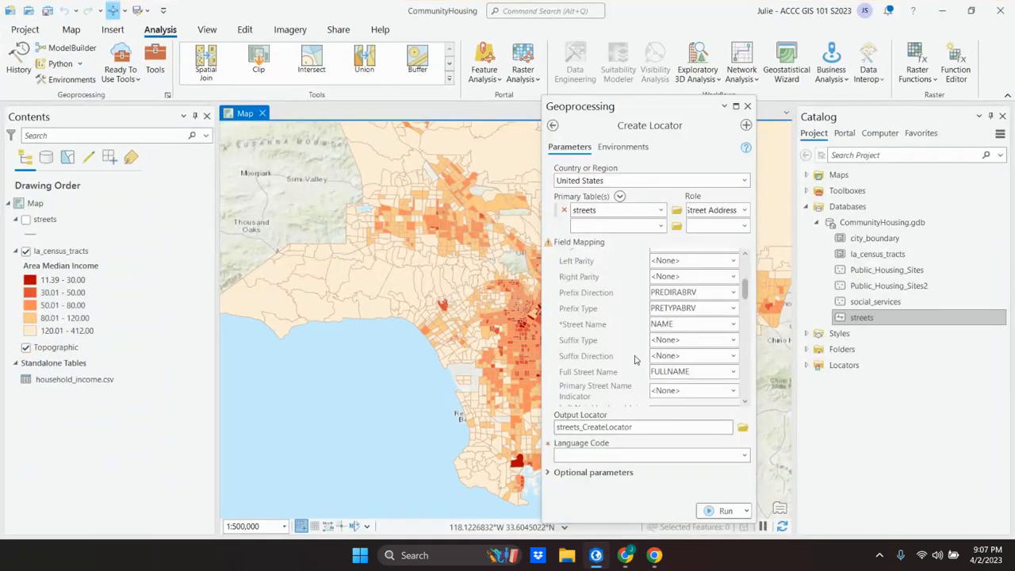
click(734, 339)
scroll(702, 444, down, 3)
scroll(703, 447, down, 5)
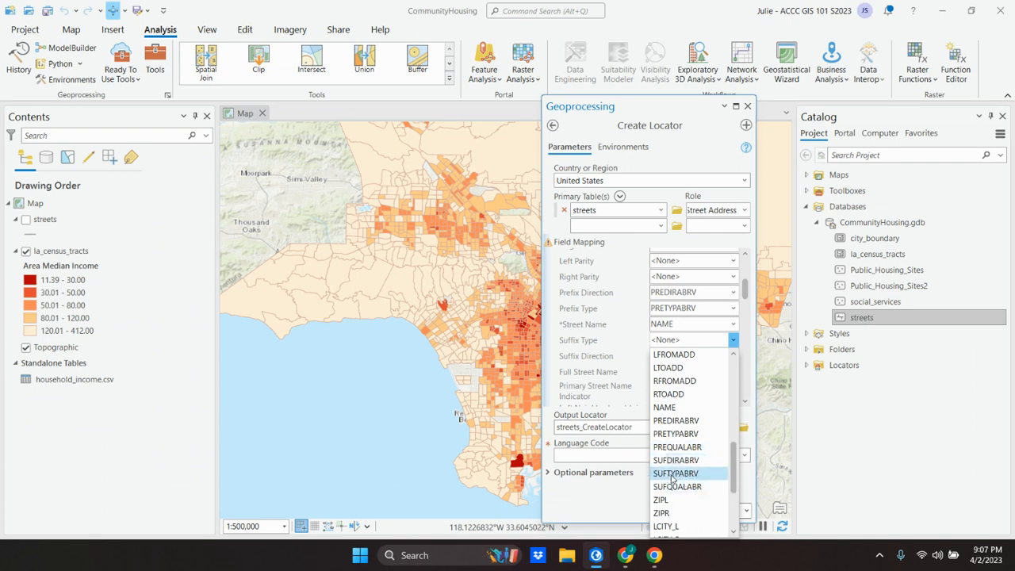
click(672, 474)
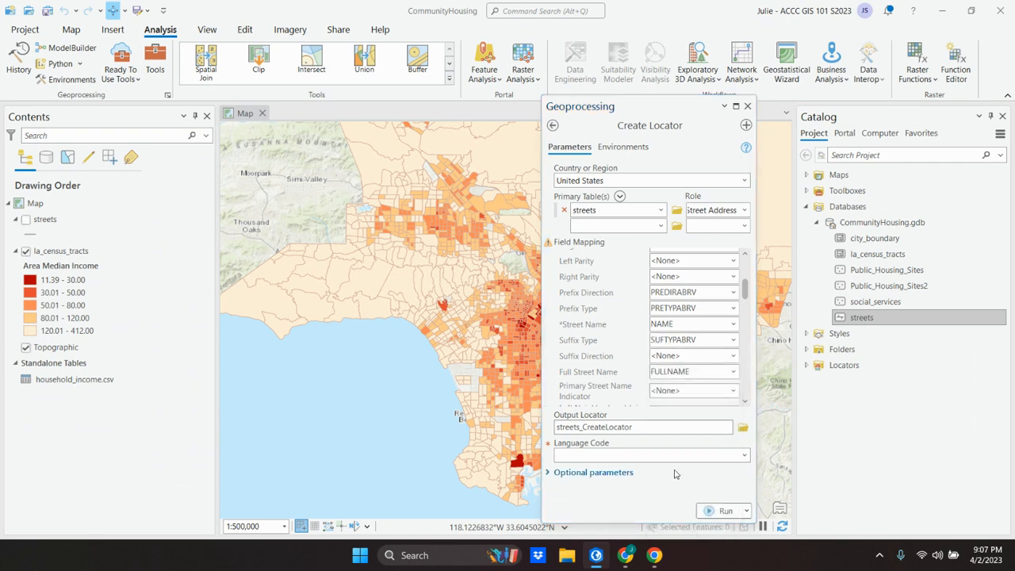
Map Suffix Direction to SUFDIRABRV in the locator's field mapping.
click(735, 359)
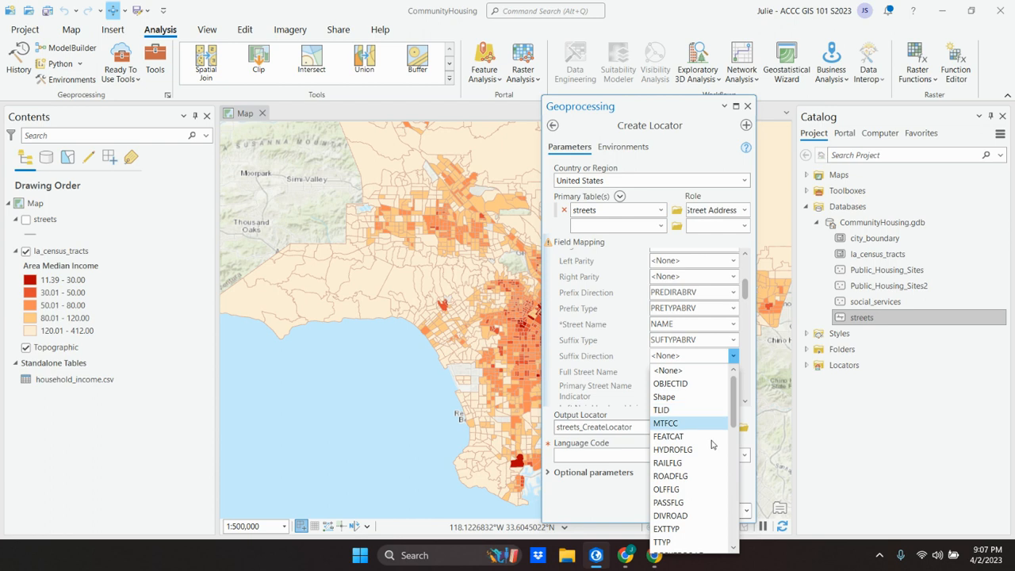
scroll(711, 463, down, 8)
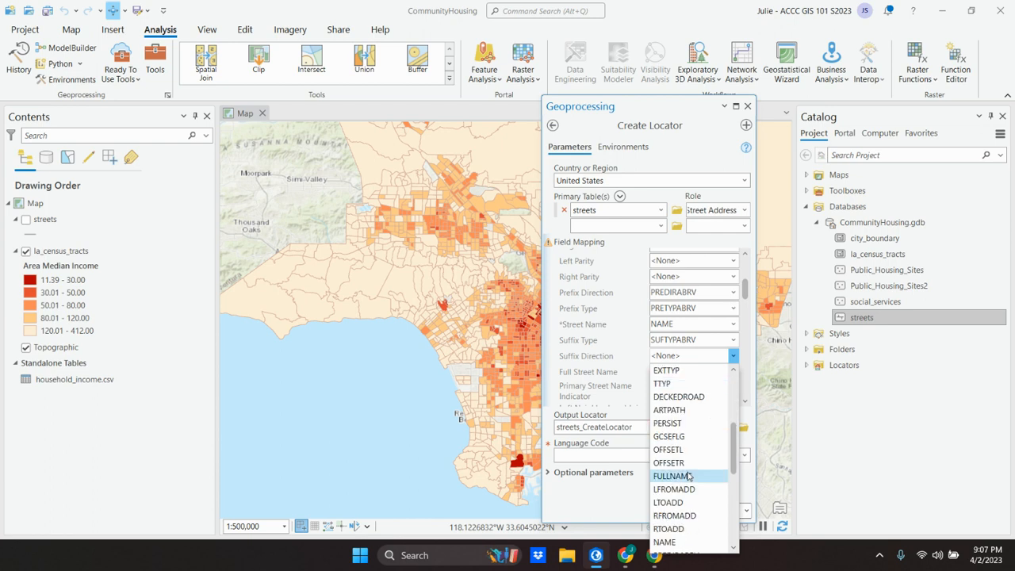
click(690, 515)
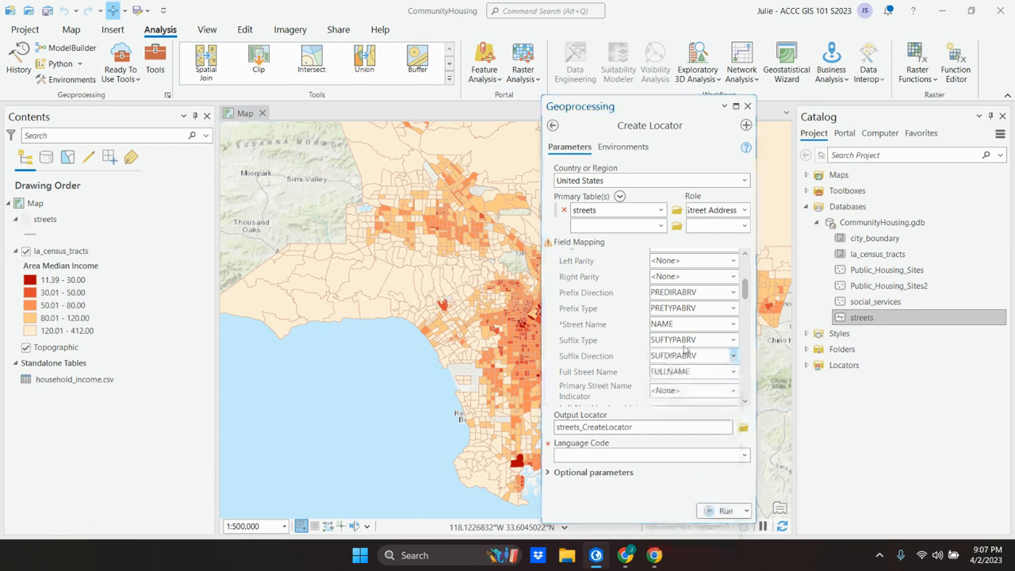
Map Left City to LCITY_L in the locator's field mapping.
scroll(674, 362, down, 1)
scroll(674, 363, down, 1)
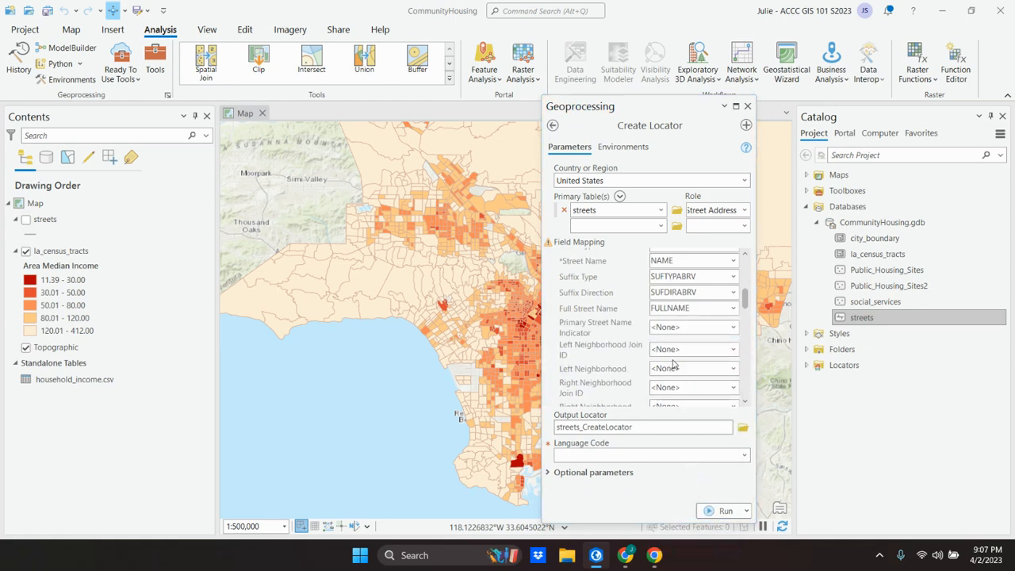
scroll(674, 362, down, 1)
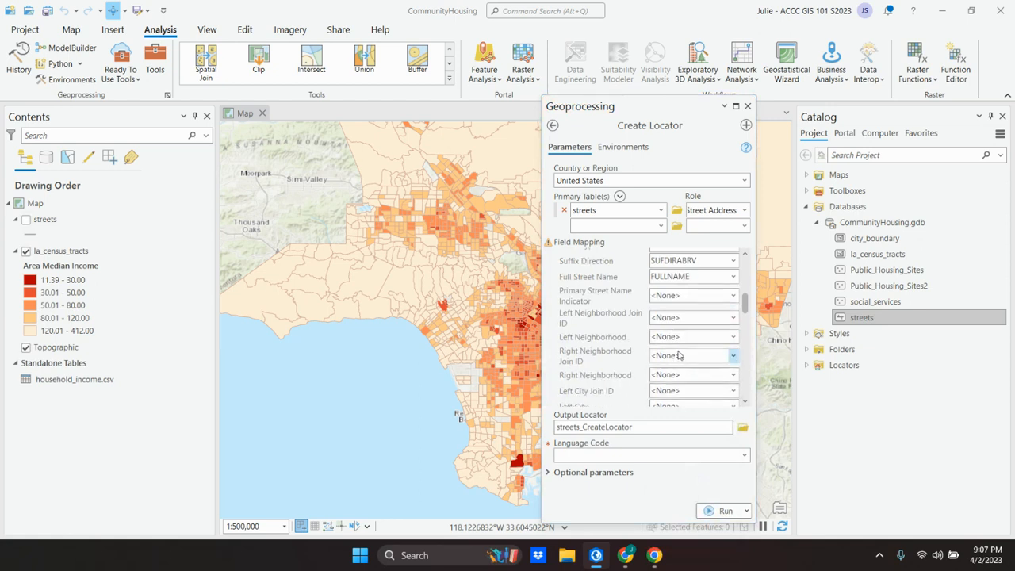
scroll(679, 356, down, 2)
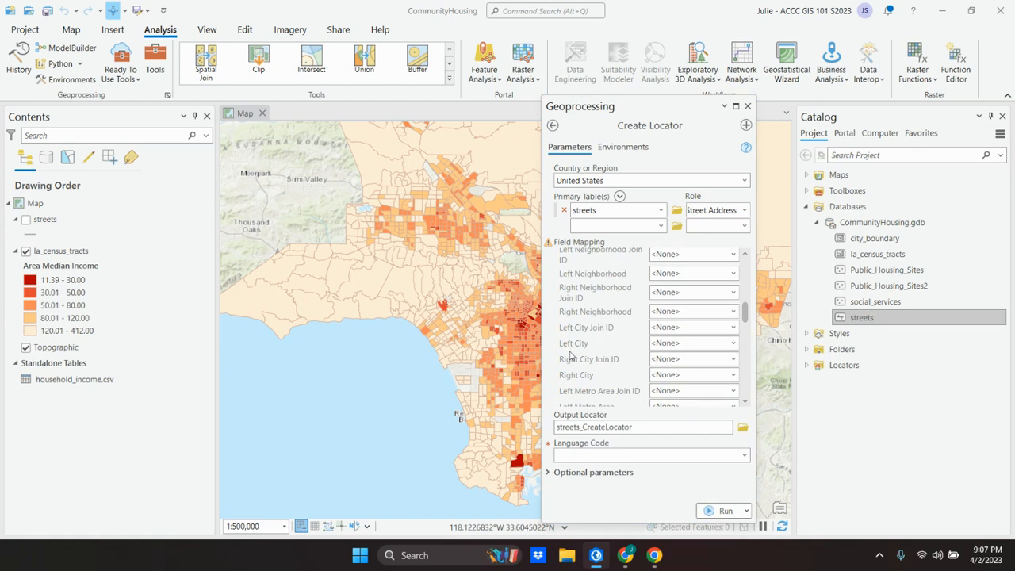
click(733, 344)
scroll(701, 428, down, 5)
scroll(701, 429, down, 6)
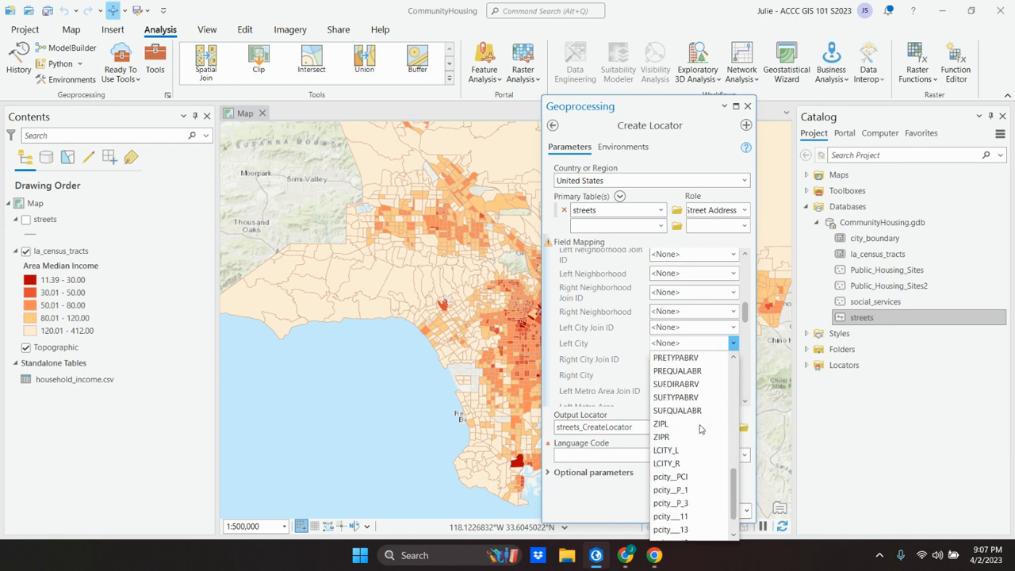
scroll(701, 428, down, 1)
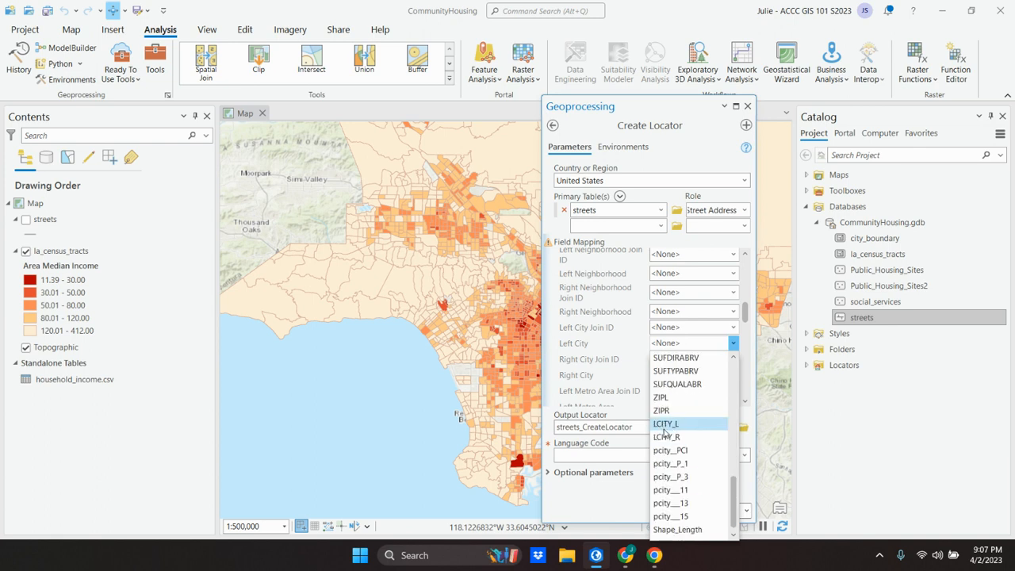
click(665, 426)
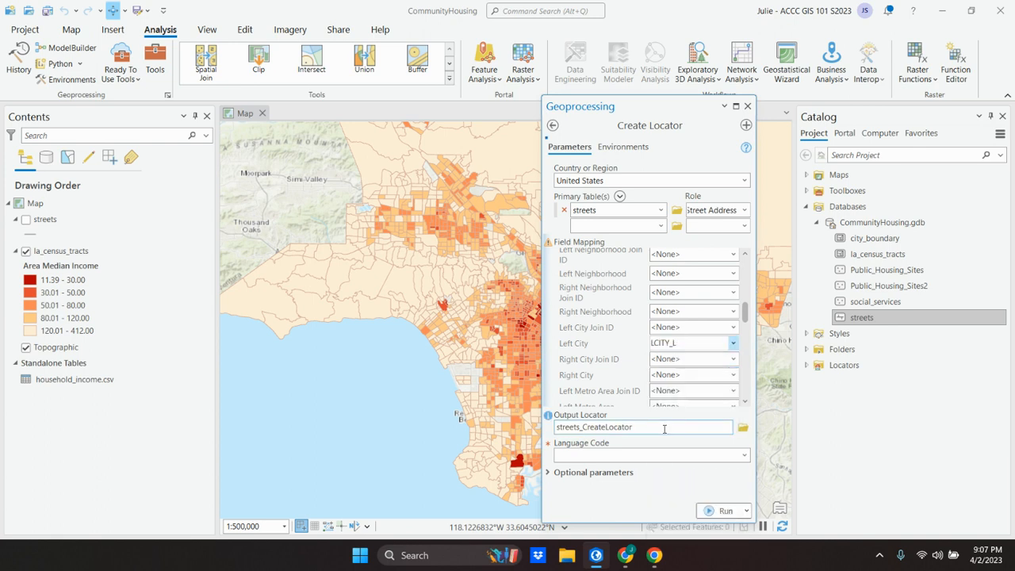
Map Right City to LCITY_R in the locator's field mapping.
click(733, 375)
scroll(685, 326, down, 10)
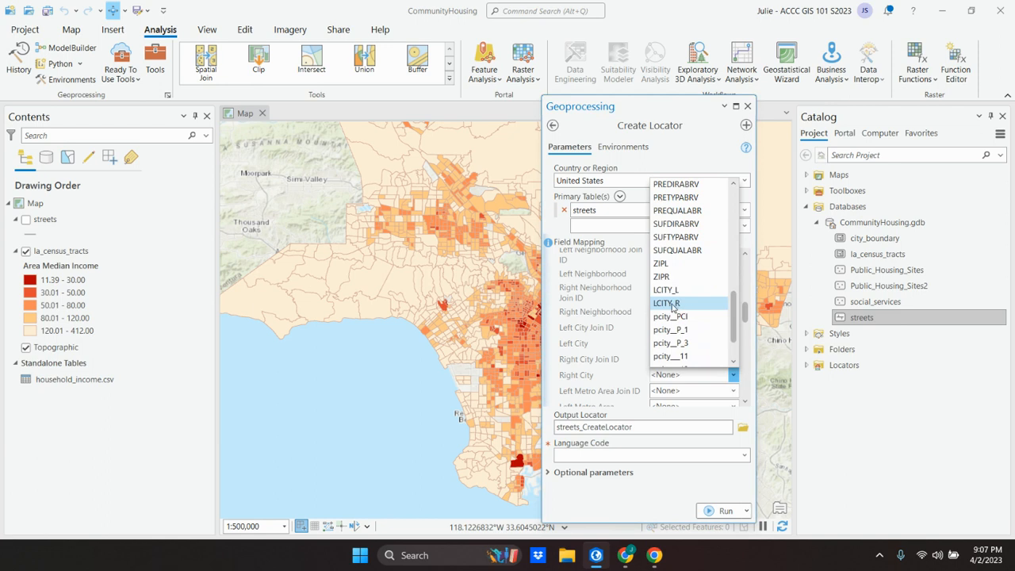
click(670, 304)
Map Left ZIP to ZIPL in the locator's field mapping.
scroll(695, 365, down, 1)
scroll(695, 365, down, 1)
scroll(695, 365, down, 4)
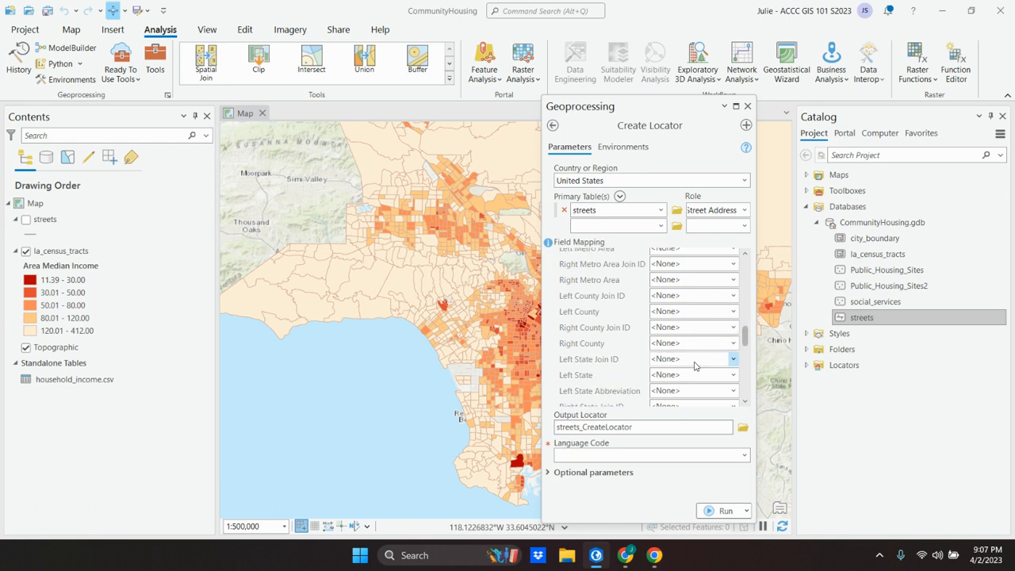
scroll(694, 364, down, 2)
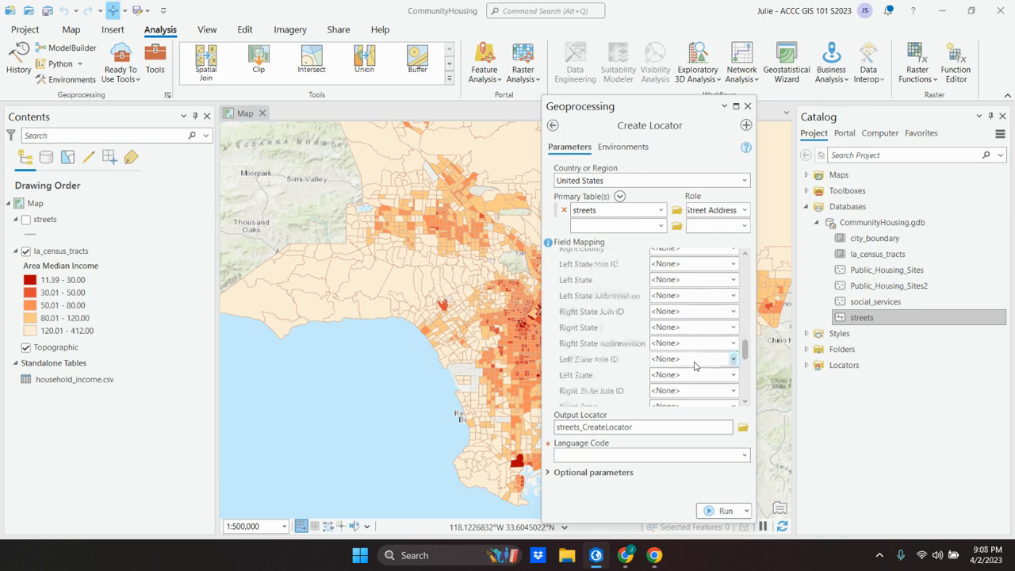
scroll(694, 364, down, 2)
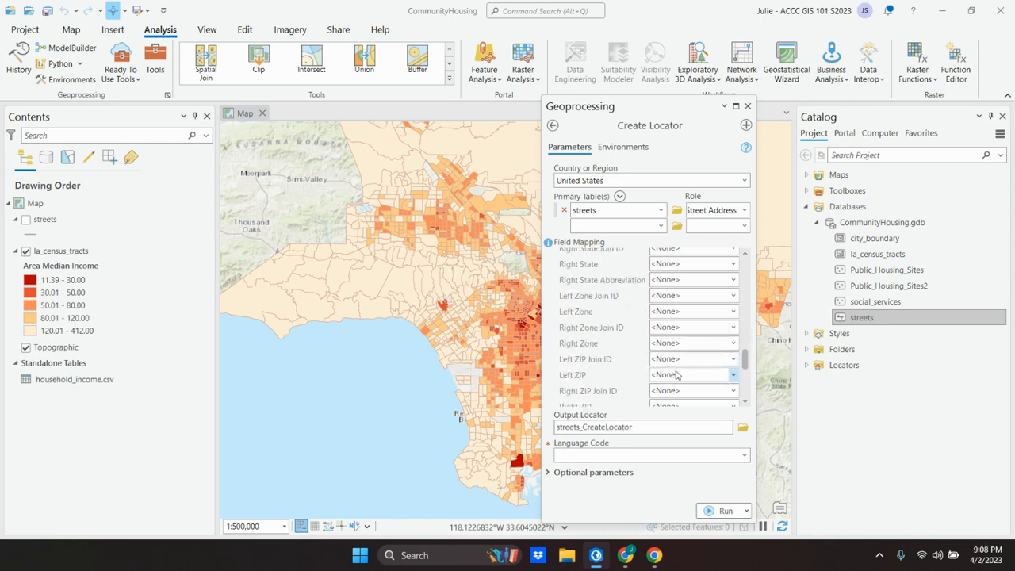
scroll(603, 349, down, 1)
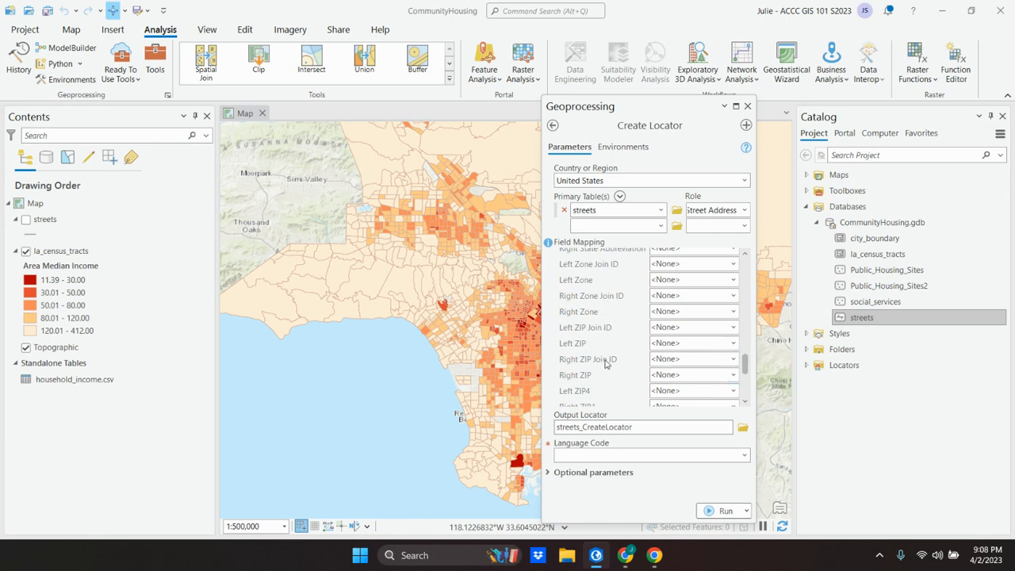
click(734, 343)
scroll(698, 412, down, 5)
scroll(694, 422, down, 5)
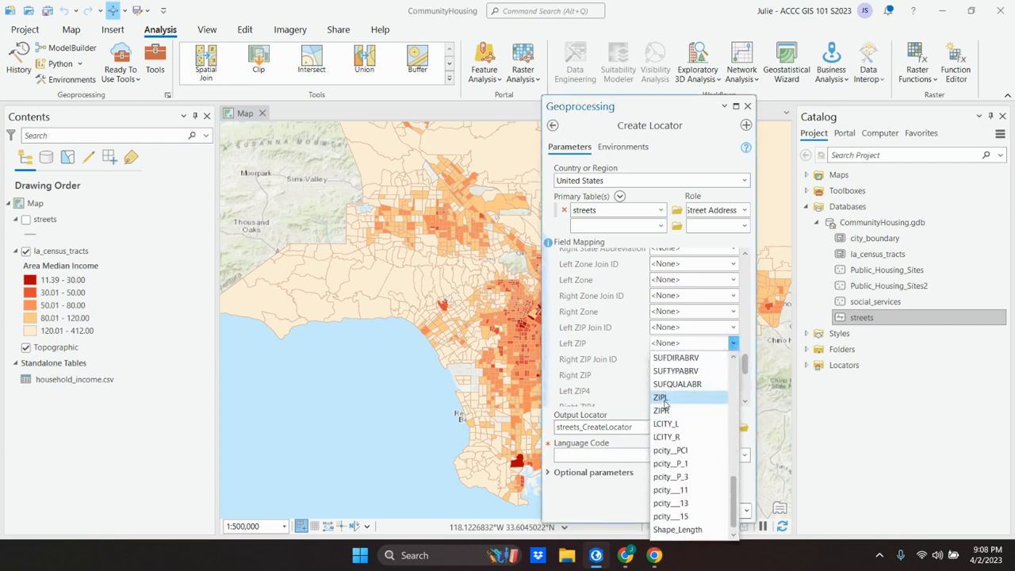
click(663, 399)
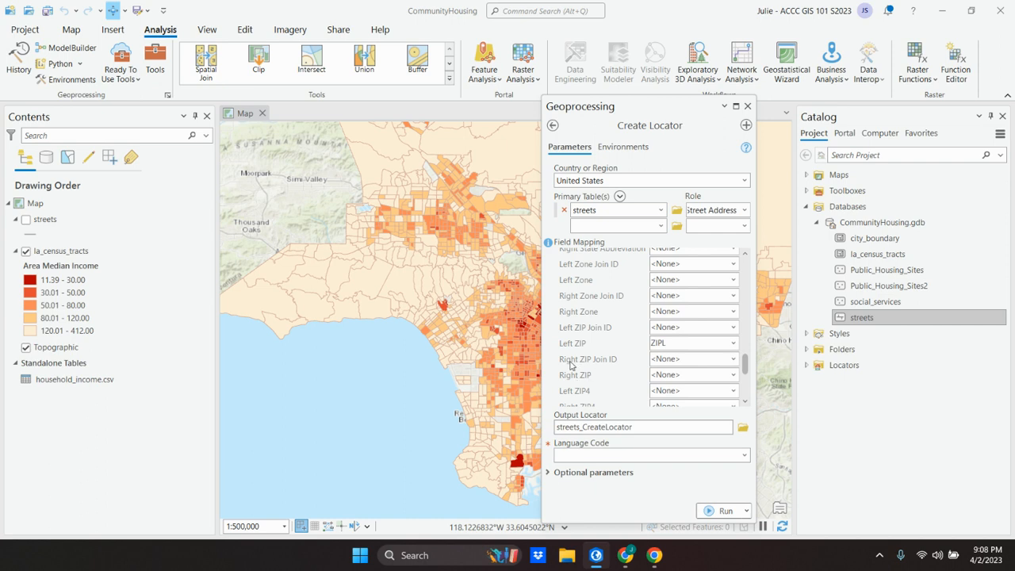
Map Right ZIP to ZIPR in the locator's field mapping.
click(732, 374)
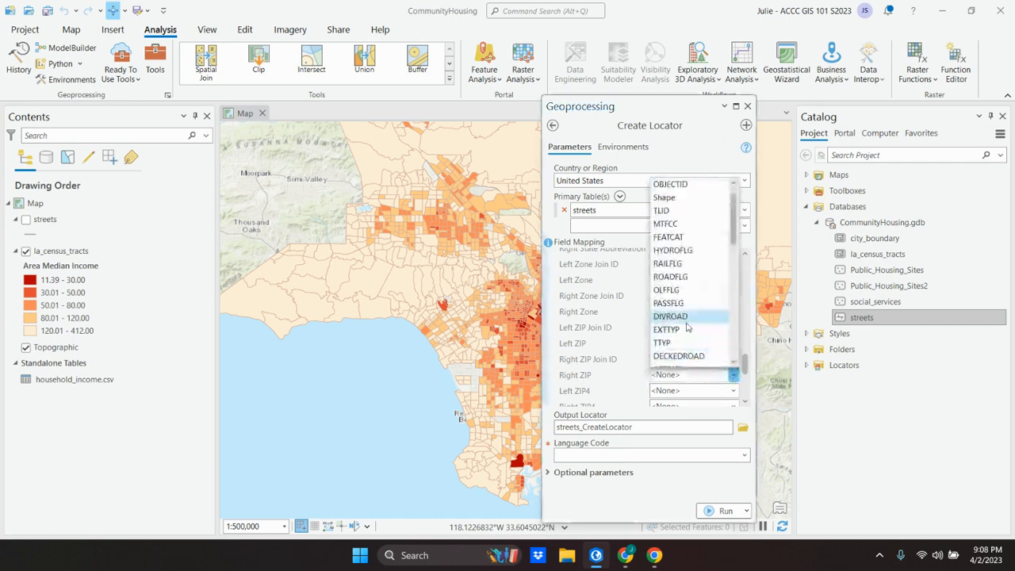
scroll(687, 327, down, 8)
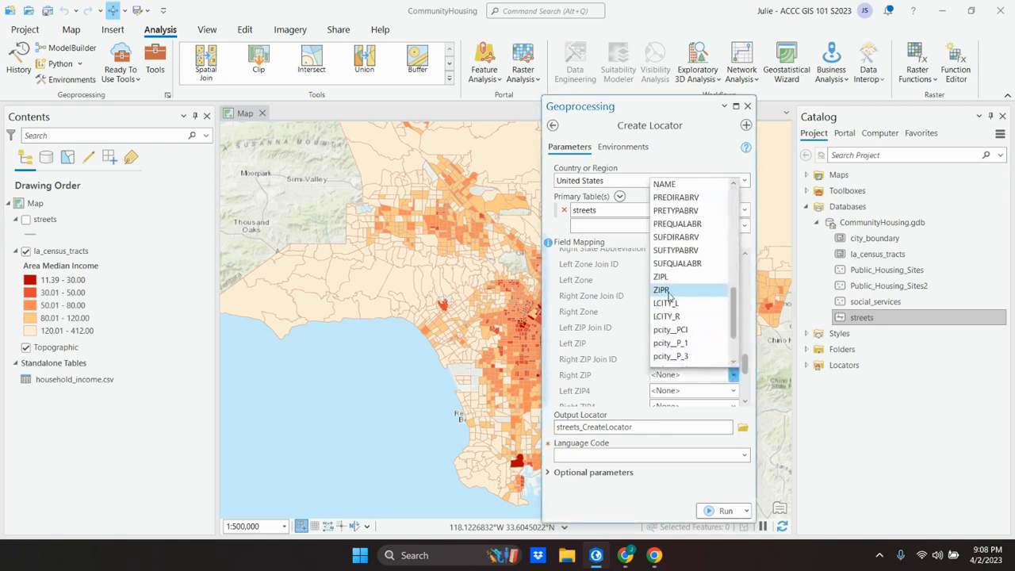
click(665, 291)
Review the locator's field mapping, including the remaining unmapped fields and the house number, prefix and street name assignments.
scroll(681, 359, down, 3)
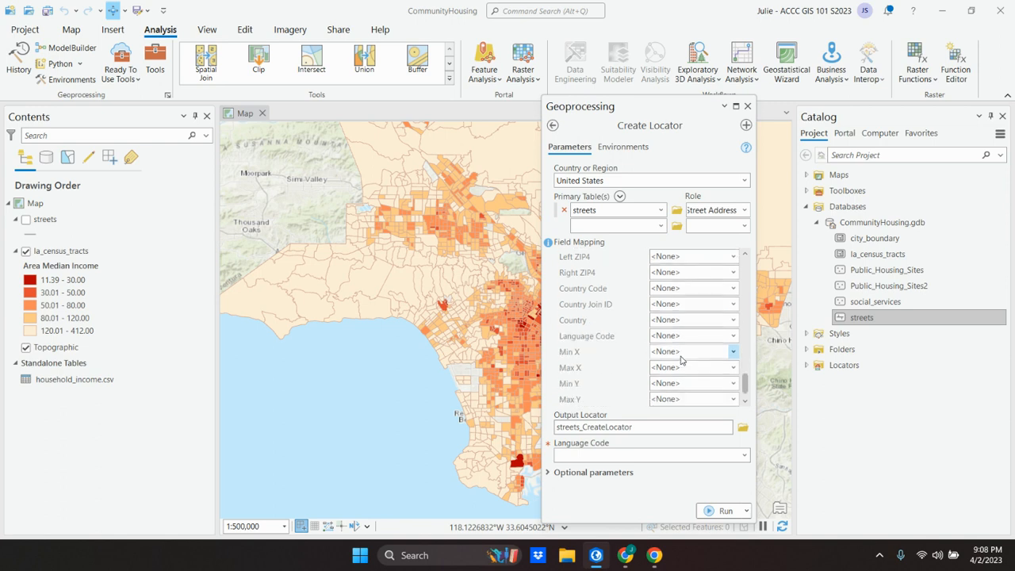
scroll(680, 359, up, 10)
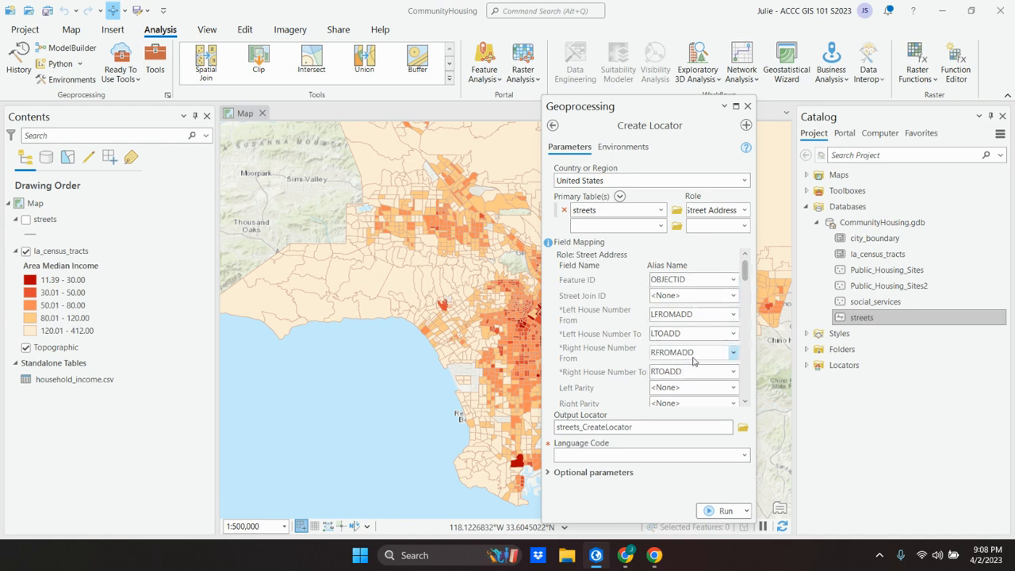
scroll(694, 361, down, 1)
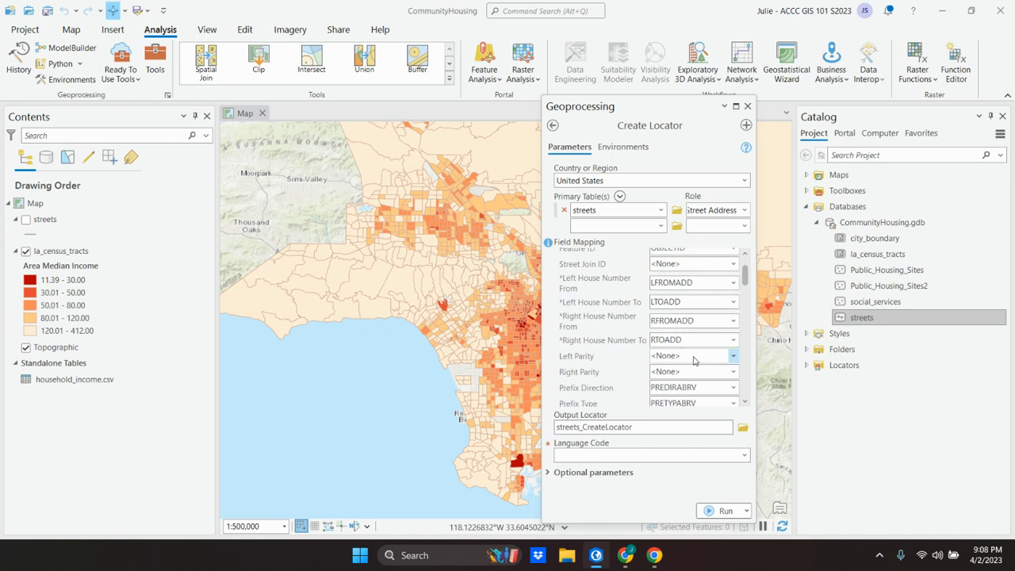
scroll(693, 361, down, 1)
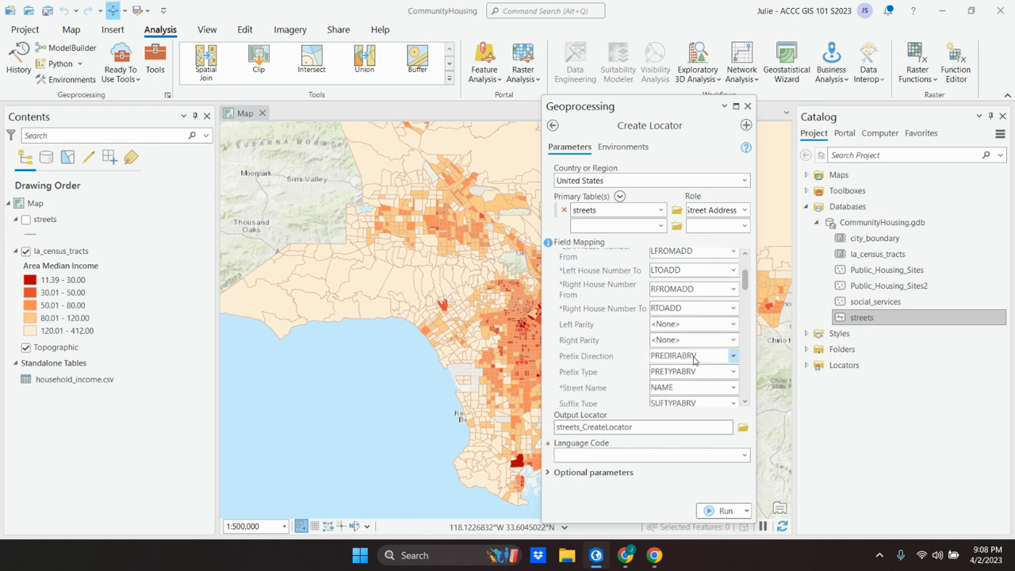
Review the street name, suffix, city and ZIP assignments through the end of the locator's field mapping.
scroll(694, 360, down, 1)
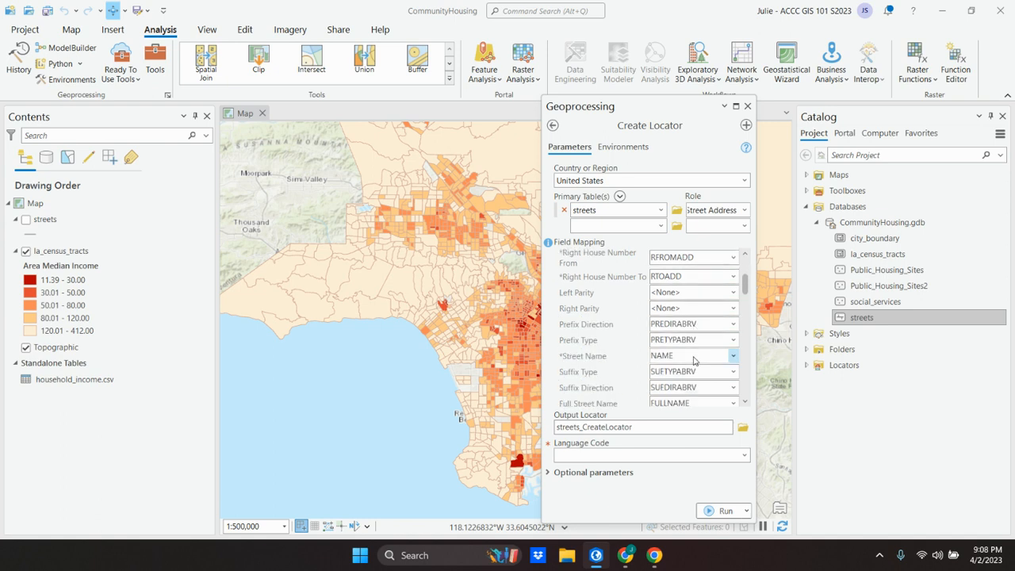
scroll(694, 361, down, 1)
scroll(694, 361, down, 1)
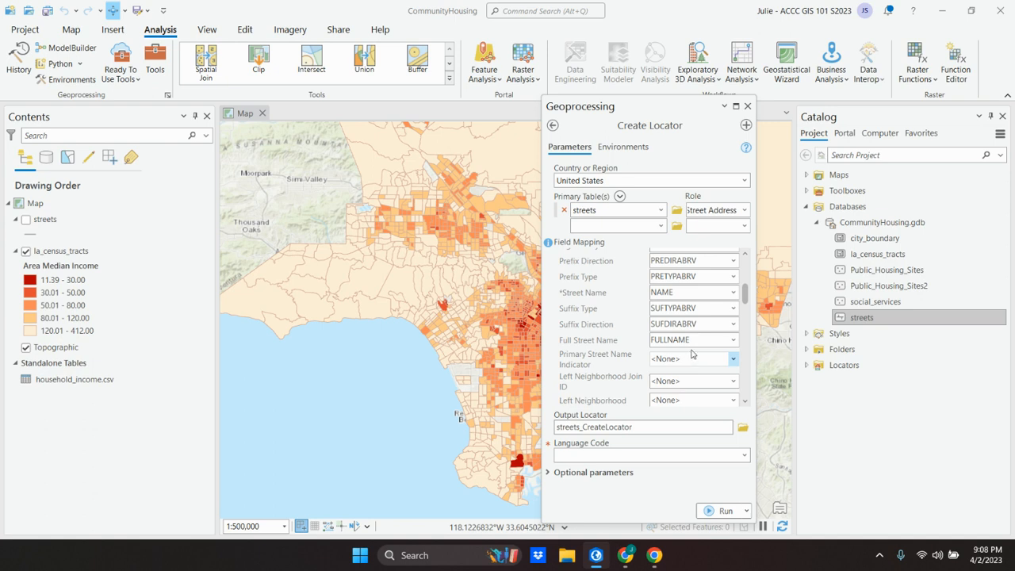
scroll(678, 329, down, 4)
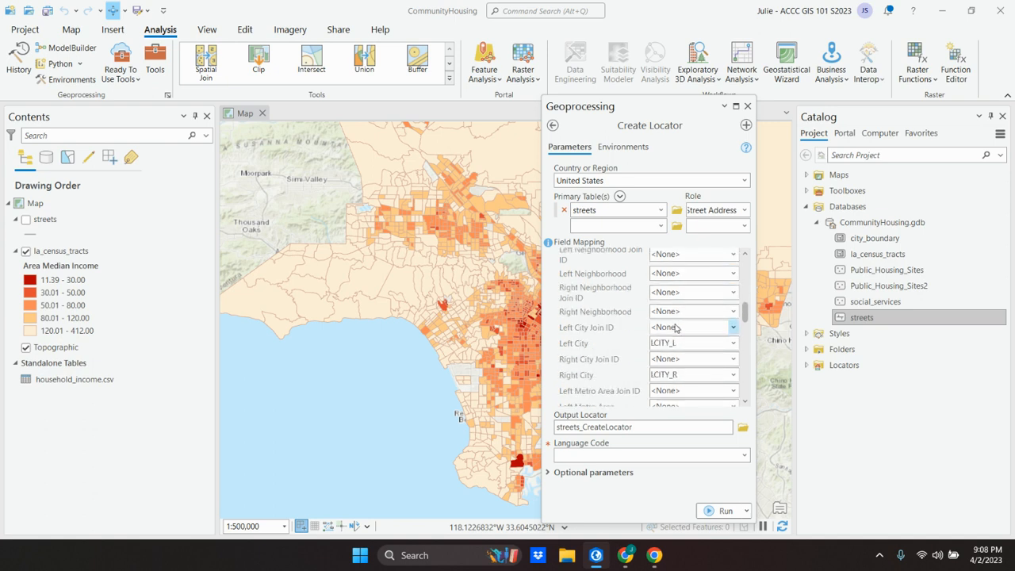
scroll(677, 327, down, 3)
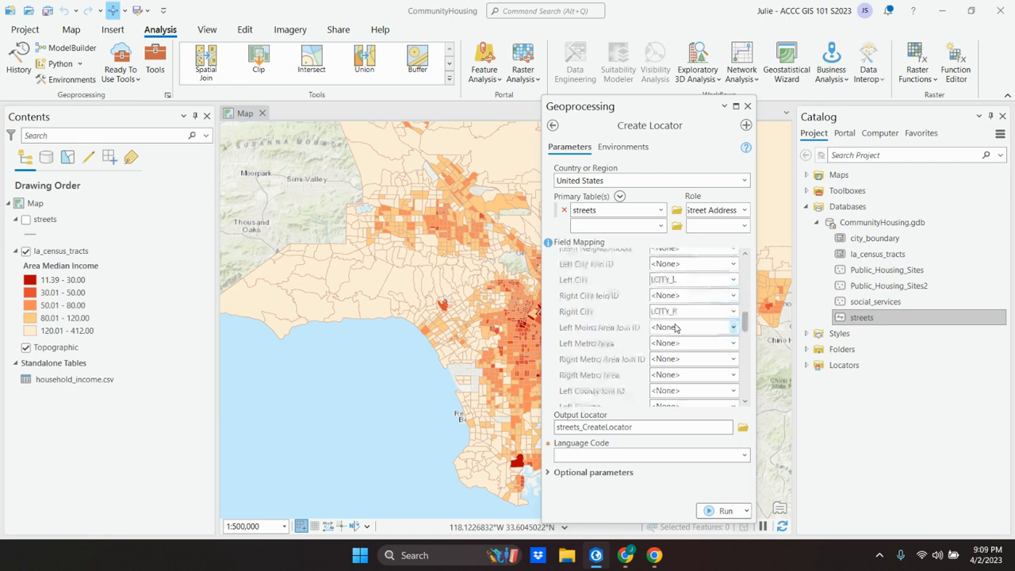
scroll(676, 329, down, 5)
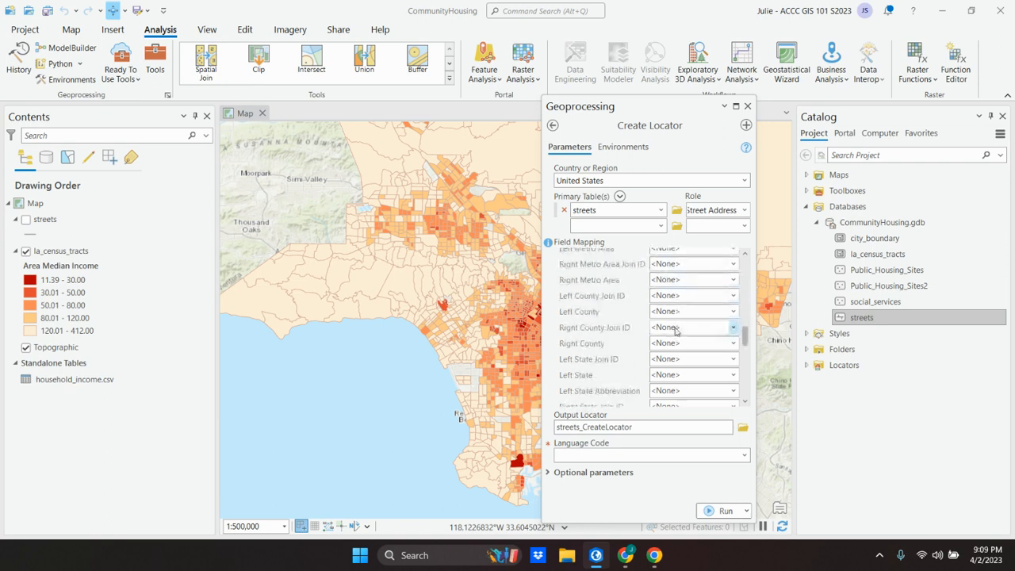
scroll(676, 331, down, 8)
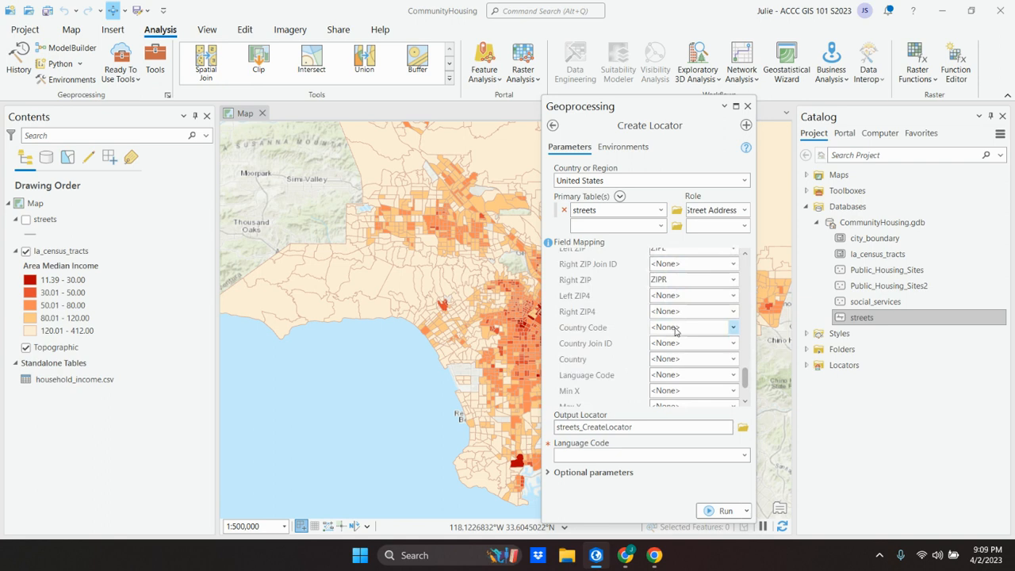
Switch to the VitalSource textbook, copy the locator name Housing_Address_Locator, and read the instruction on where to save it.
click(596, 557)
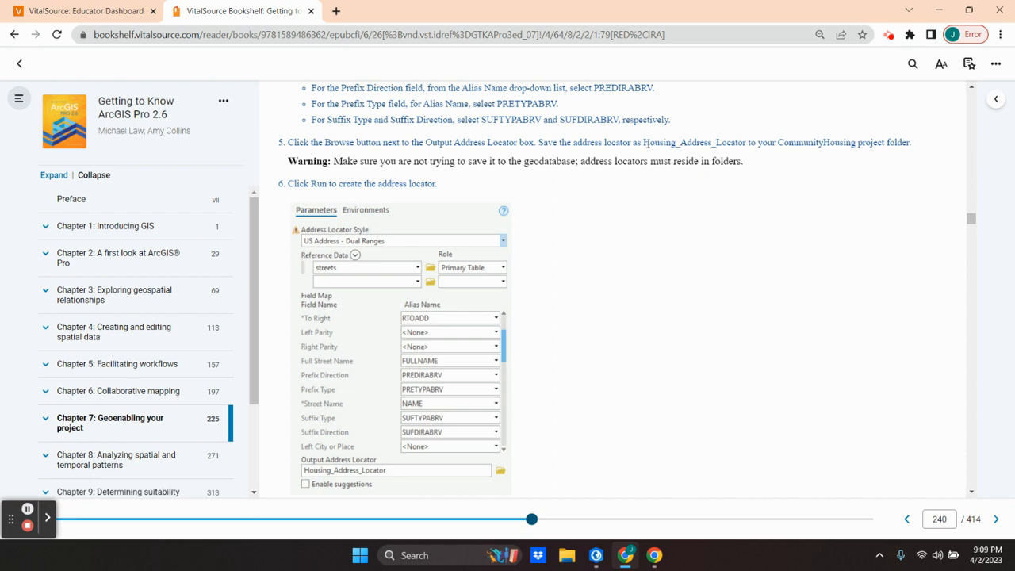
drag(647, 145, 745, 148)
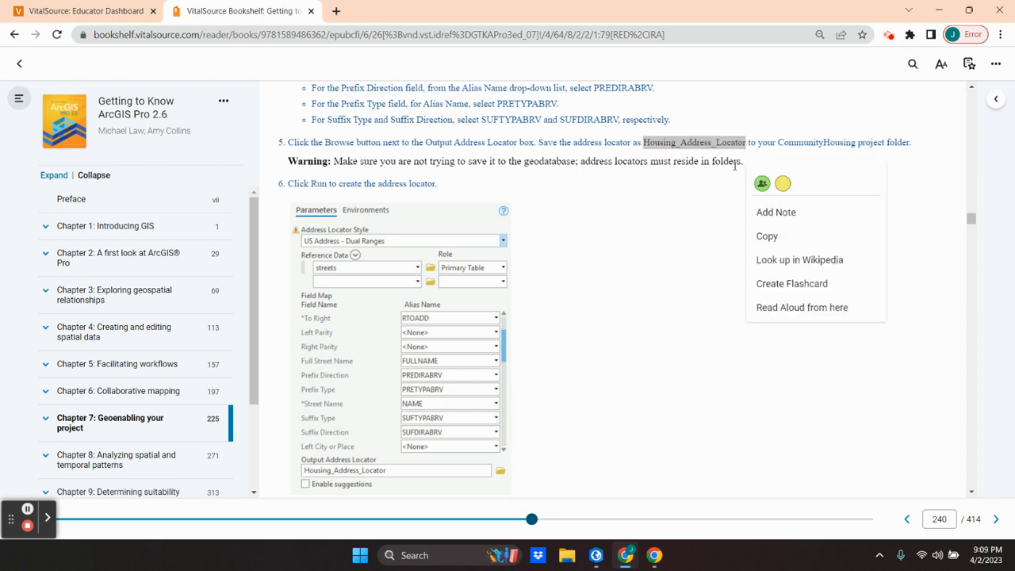
click(789, 236)
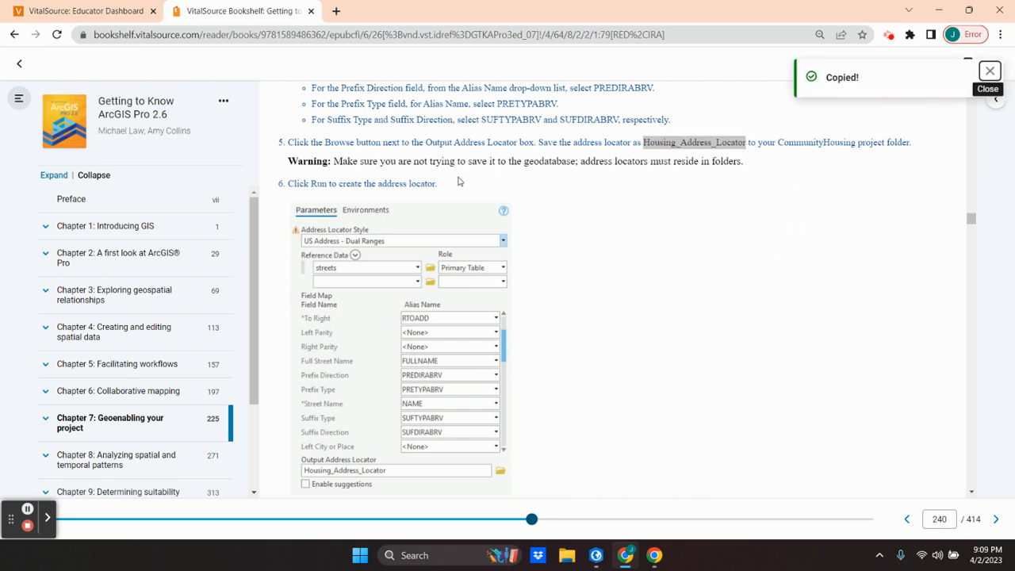
drag(782, 142, 913, 143)
drag(535, 164, 657, 172)
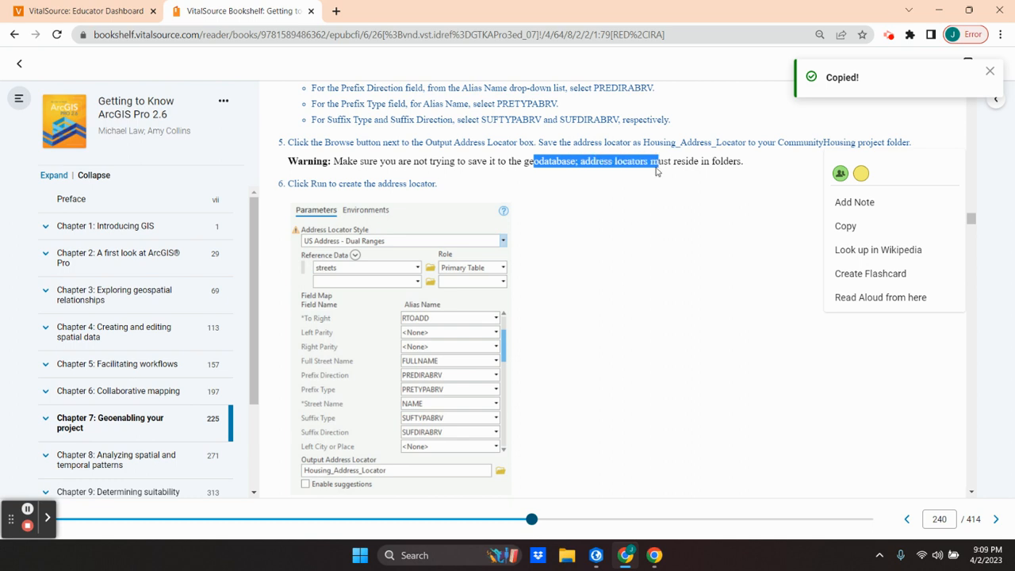
click(592, 199)
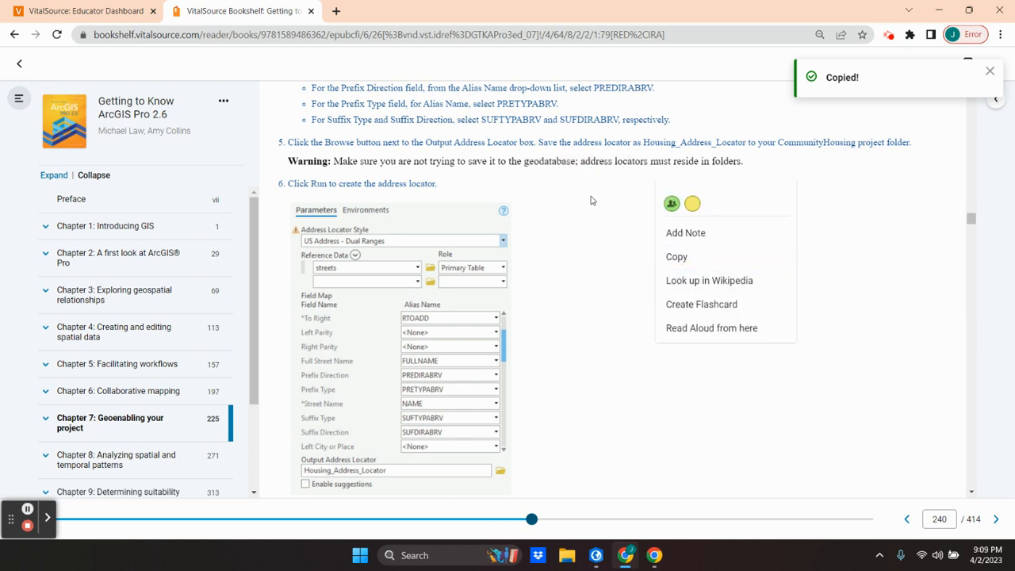
Back in ArcGIS Pro, set the output locator to Housing_Address_Locator, saved in the CommunityHousing project folder instead of the geodatabase.
click(596, 555)
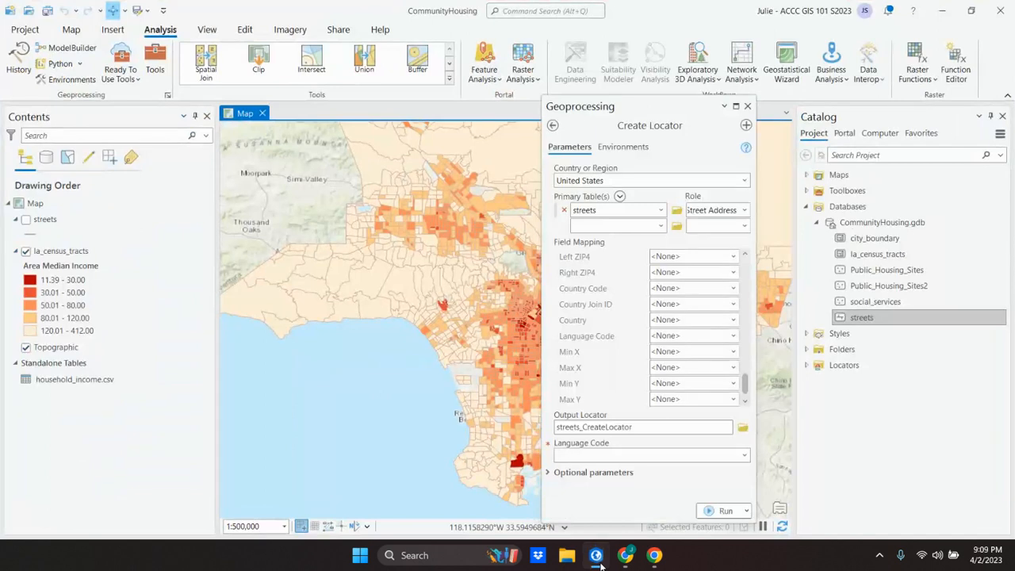
click(743, 428)
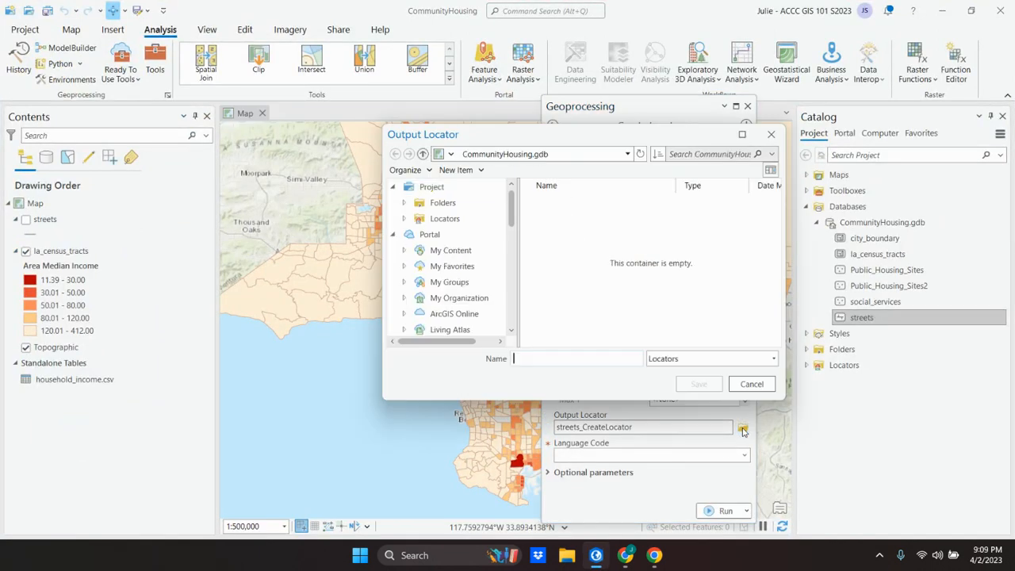
click(545, 156)
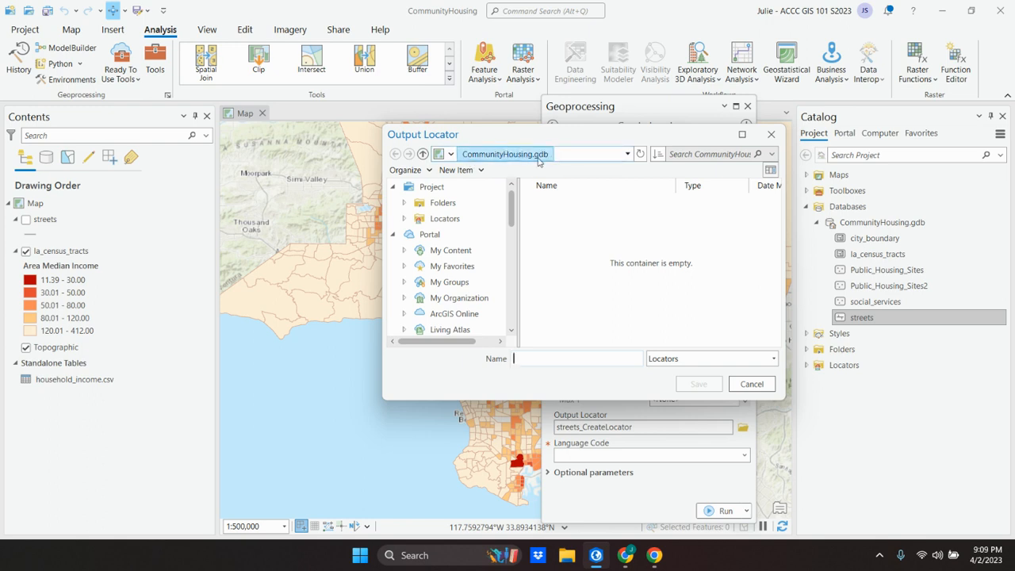
click(451, 155)
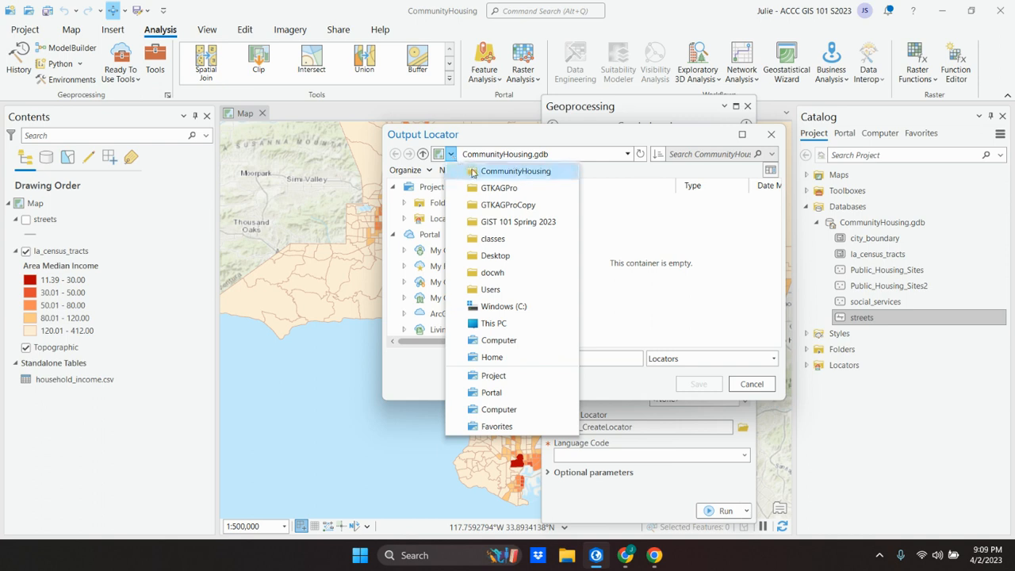
click(481, 178)
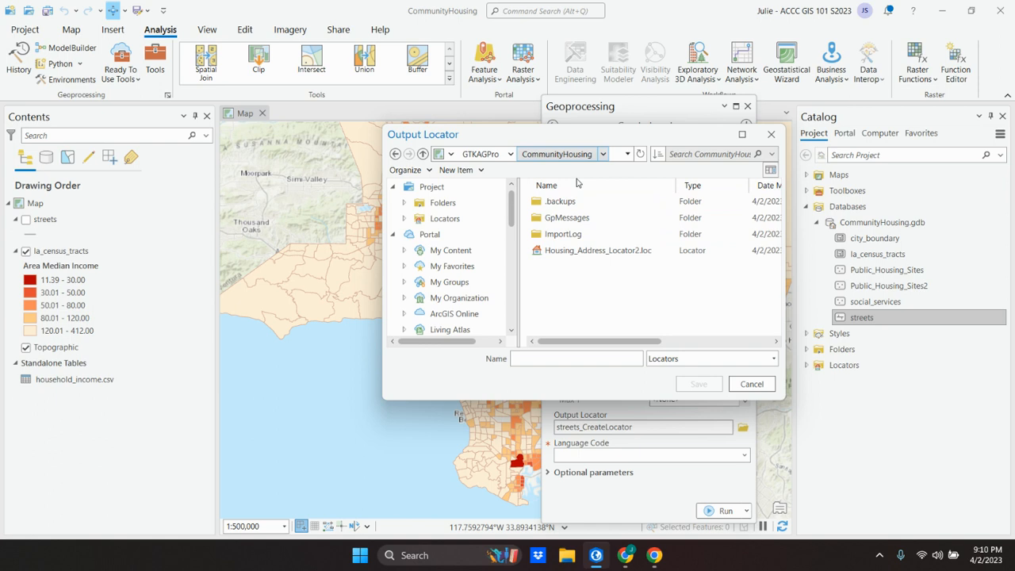
click(569, 362)
key(ctrl+v)
click(618, 325)
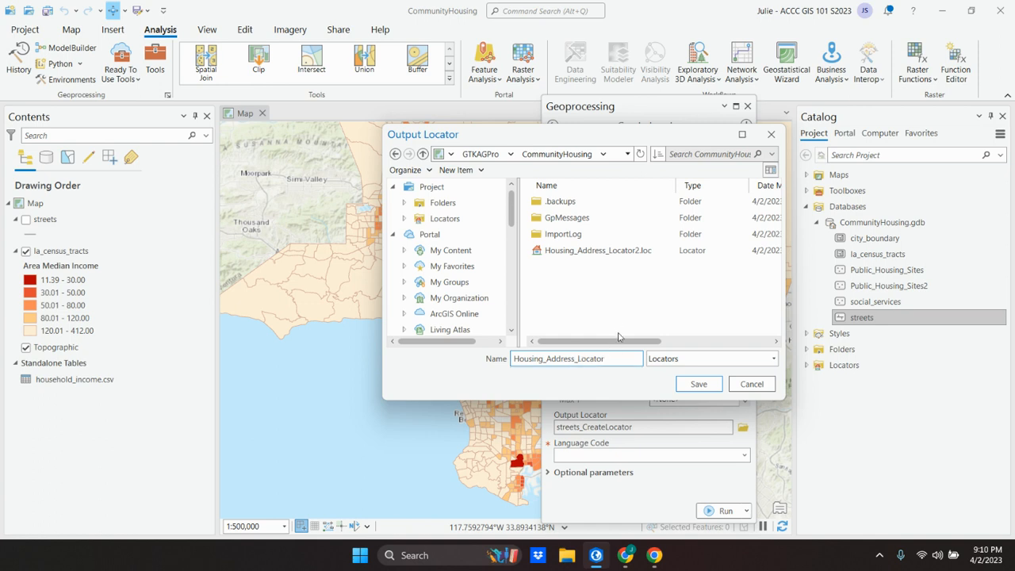
click(692, 386)
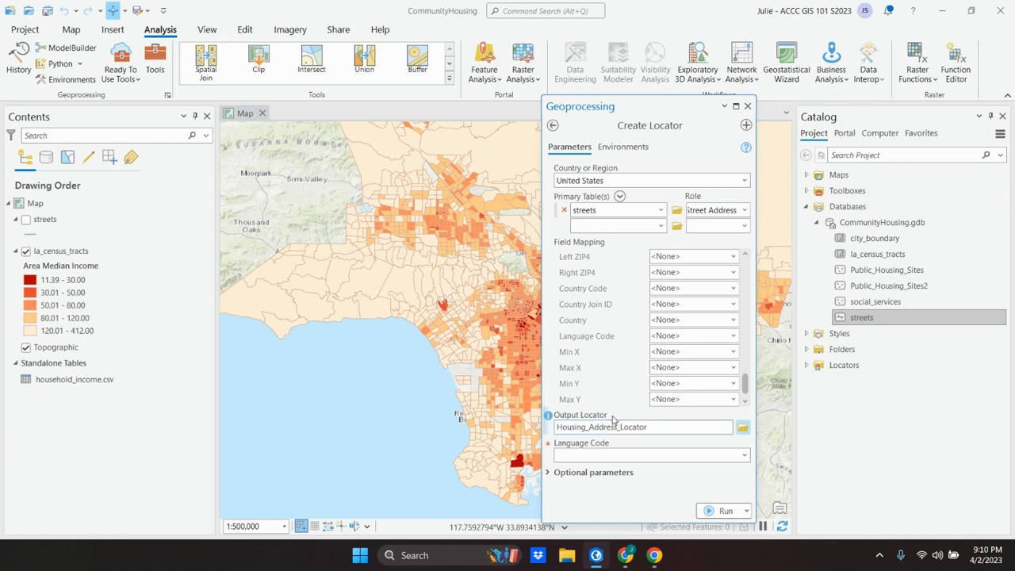
Set the locator's language code to English and run Create Locator.
click(744, 456)
click(655, 491)
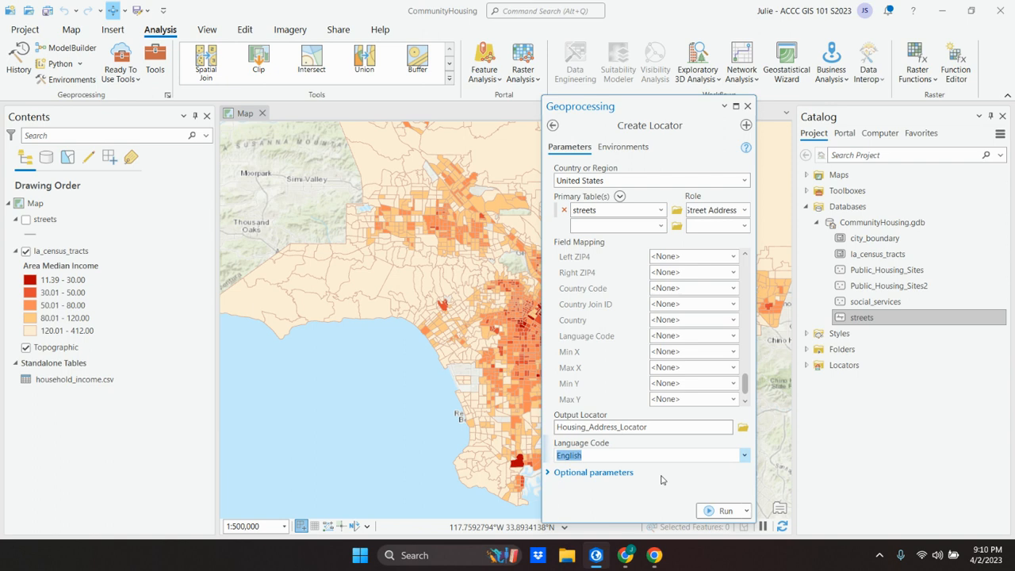
click(714, 512)
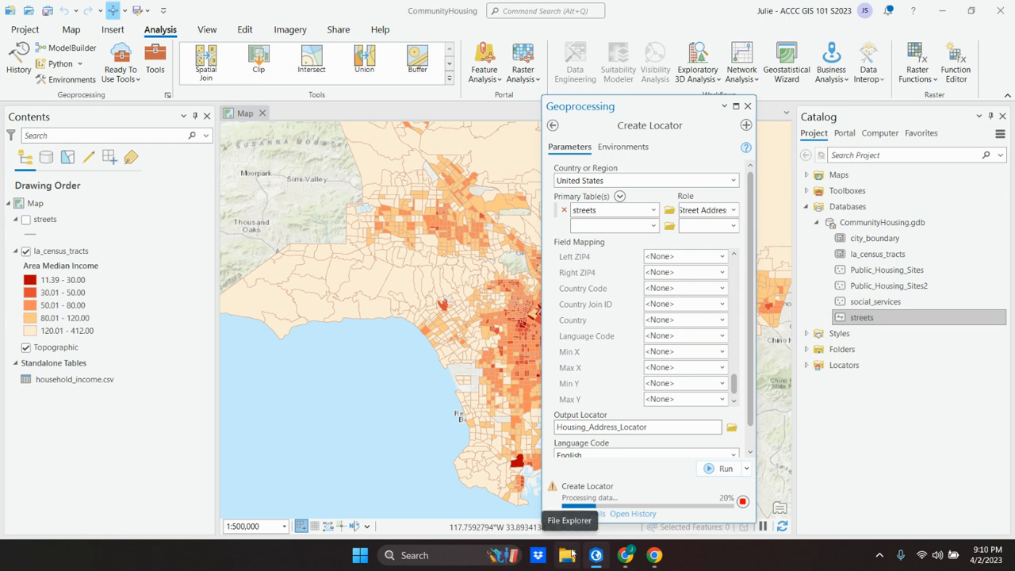
Switch to the VitalSource textbook and read step 7 on verifying that the address locator was added to the project.
mouse_move(592, 563)
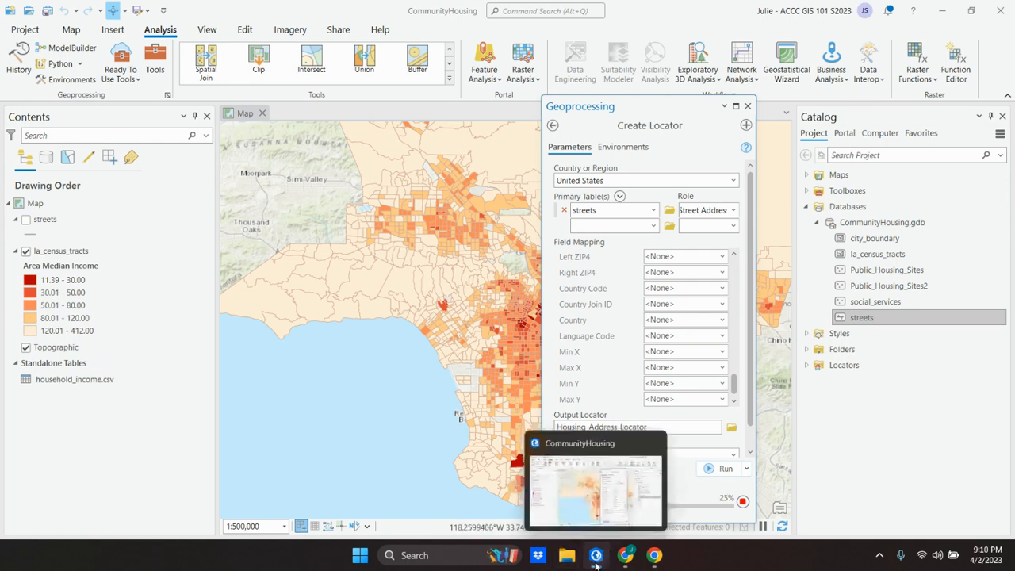
click(626, 559)
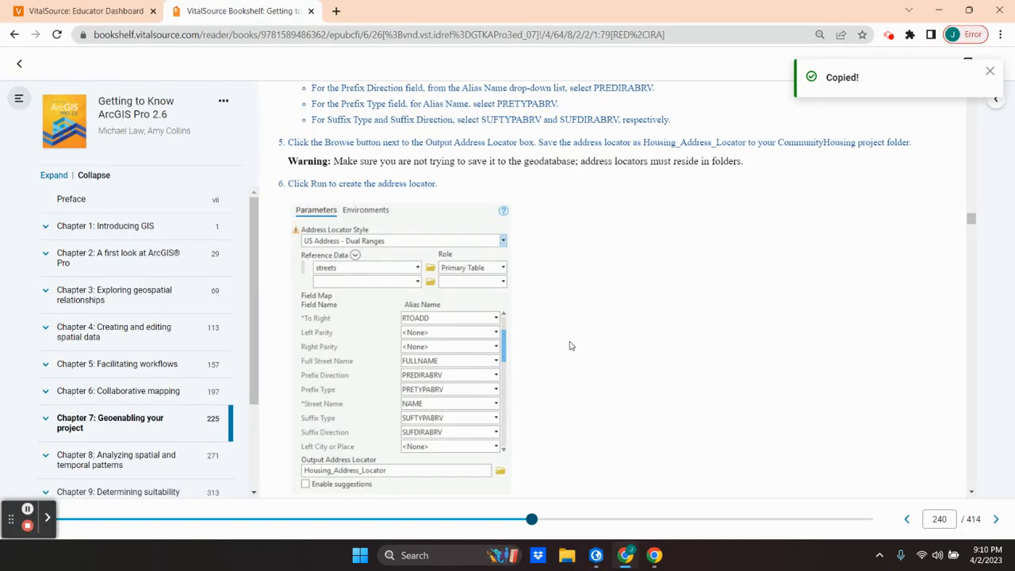
scroll(569, 346, down, 3)
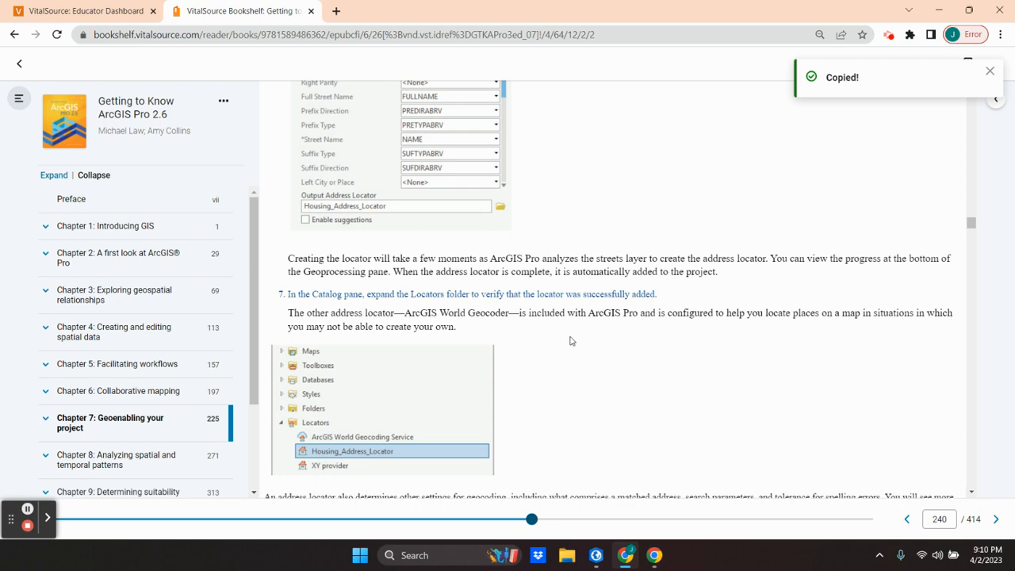
scroll(569, 340, down, 2)
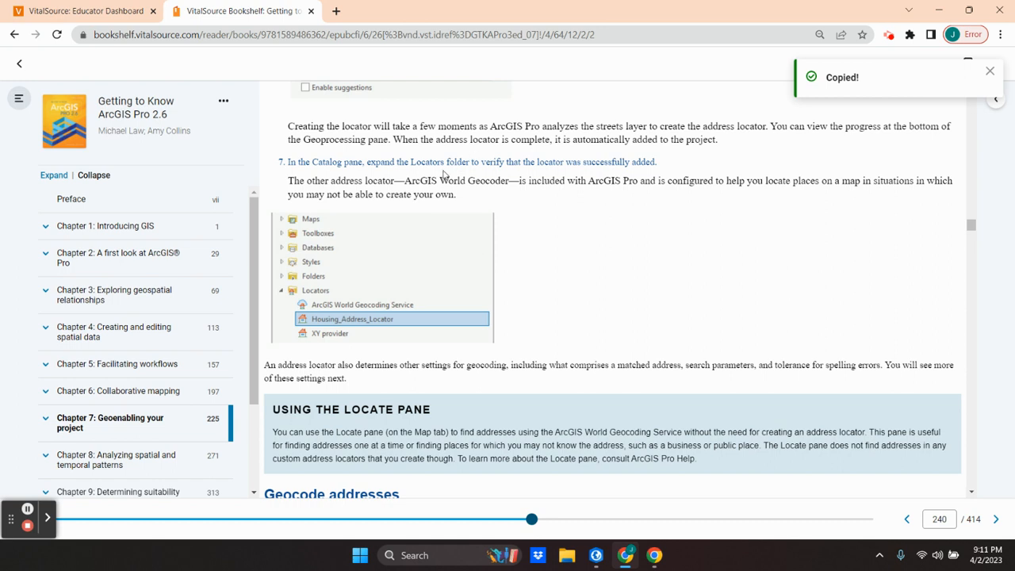
mouse_move(348, 333)
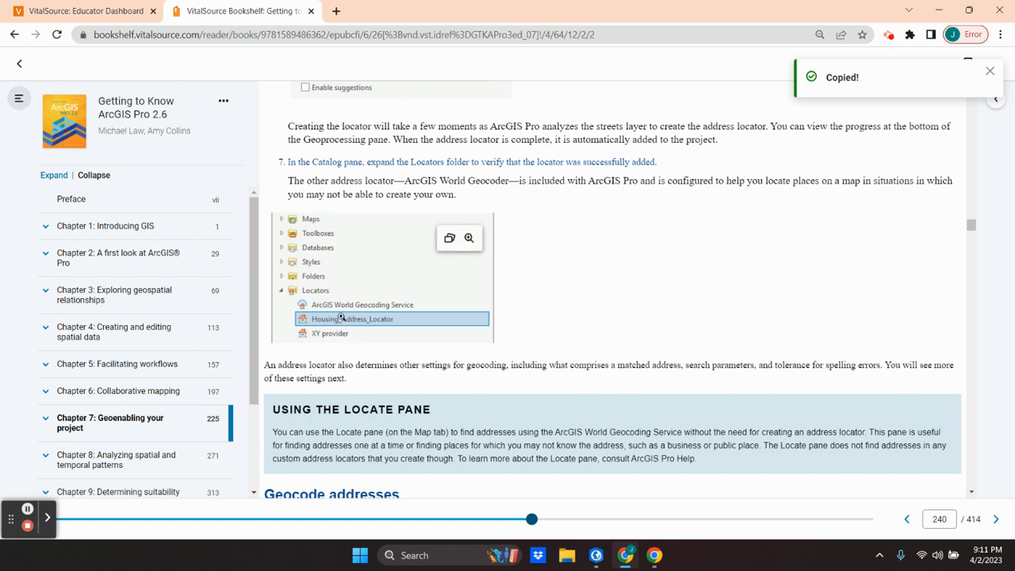
Return to ArcGIS Pro, expand the project's Locators to check for Housing_Address_Locator, and close the Create Locator tool.
click(598, 560)
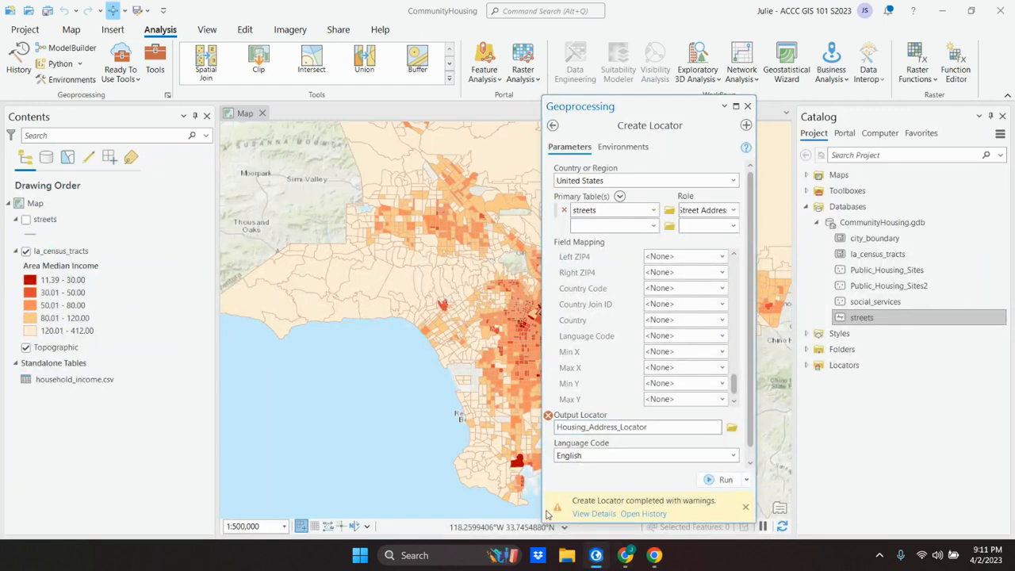
mouse_move(670, 501)
click(806, 365)
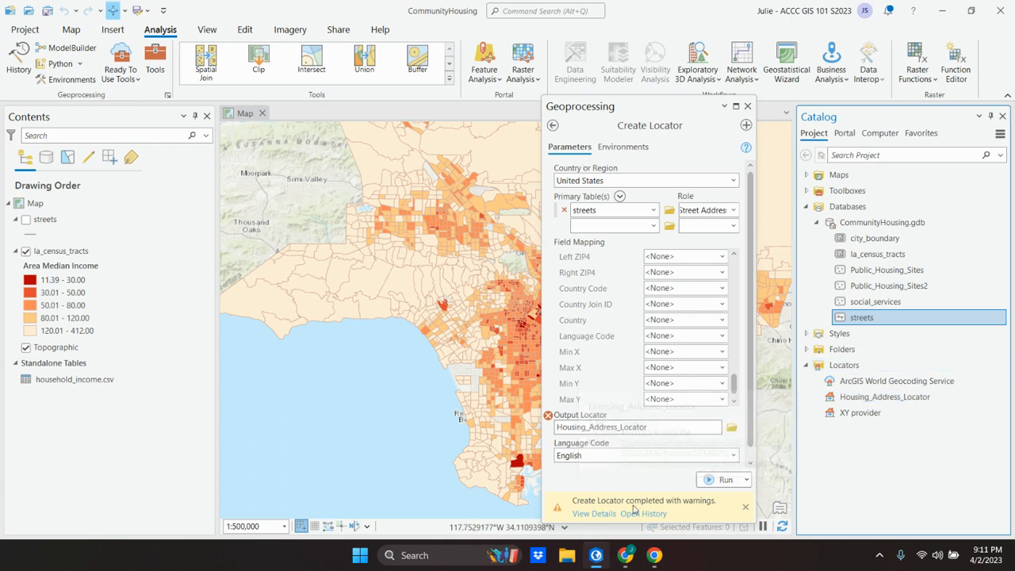
click(747, 105)
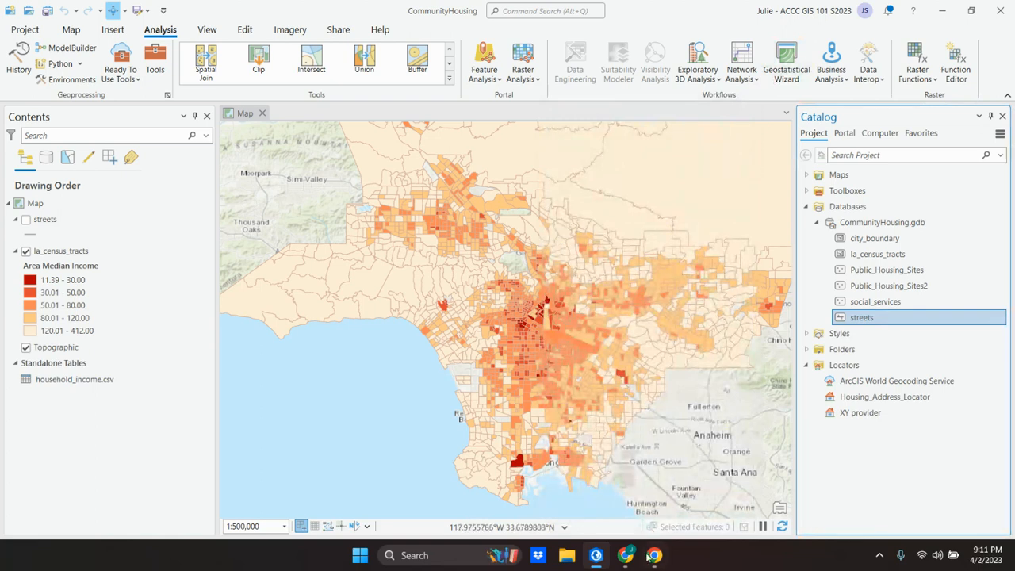
Switch to the VitalSource textbook and read the Geocode addresses instructions for the public housing sites table.
click(595, 558)
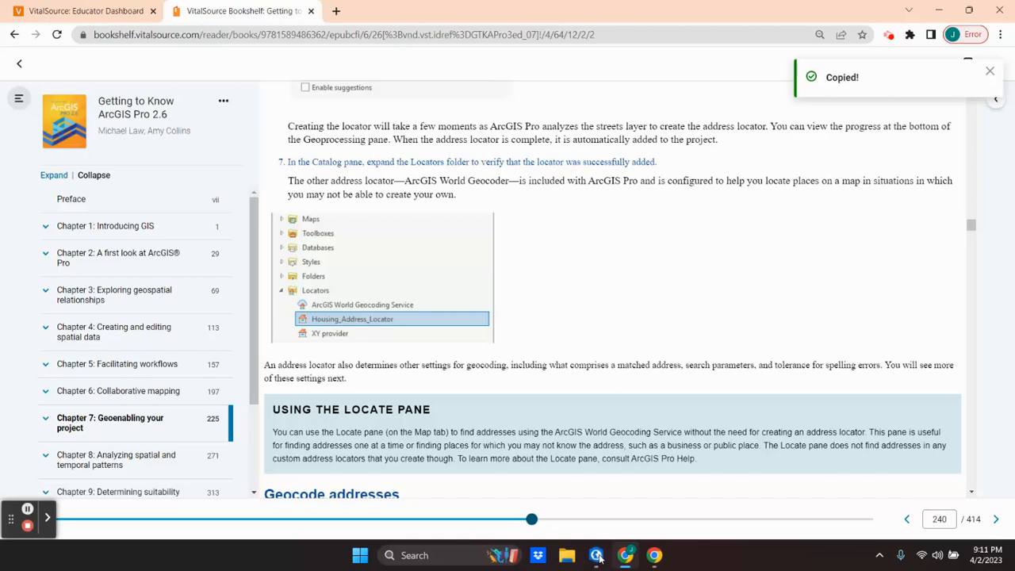
scroll(555, 294, down, 2)
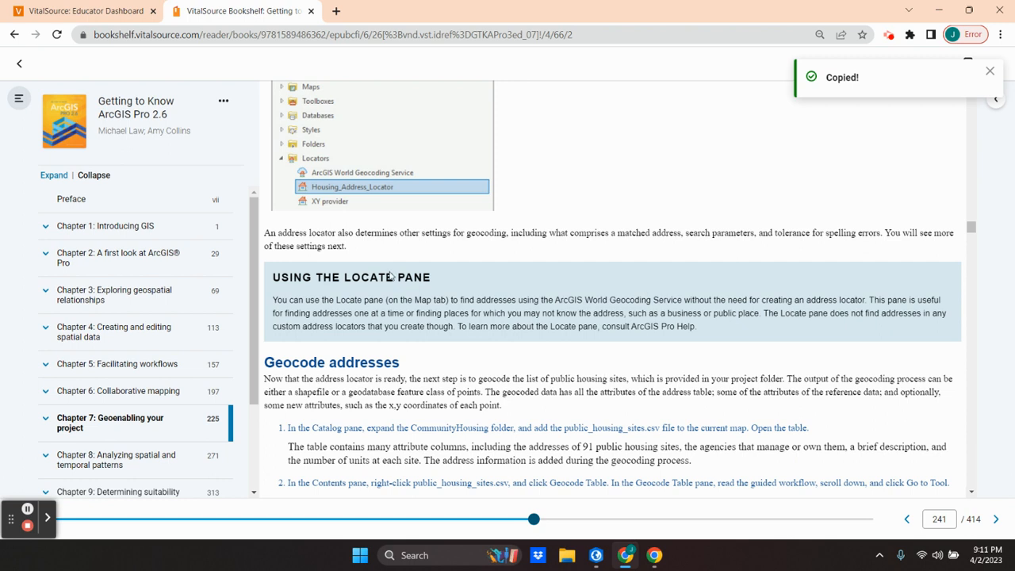
scroll(473, 310, down, 1)
scroll(473, 309, down, 3)
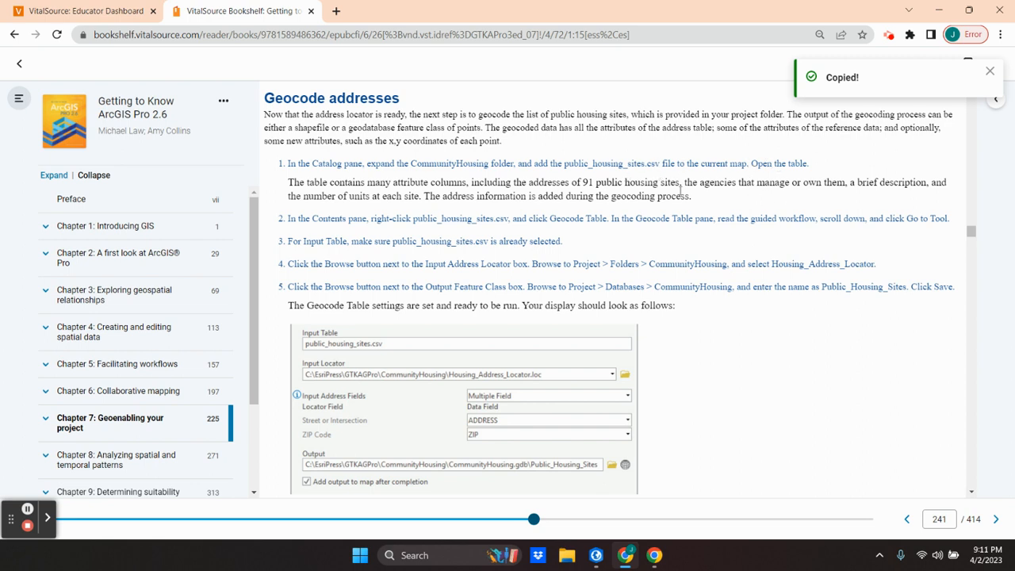
Switch to ArcGIS Pro, expand the CommunityHousing project folder, and add public_housing_sites.csv to the current map.
click(597, 560)
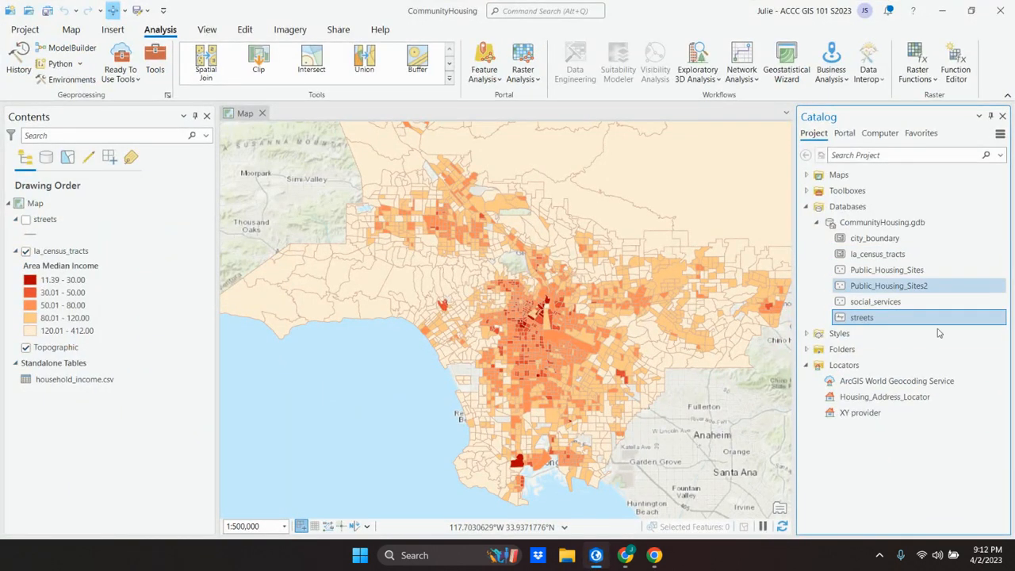
double_click(912, 353)
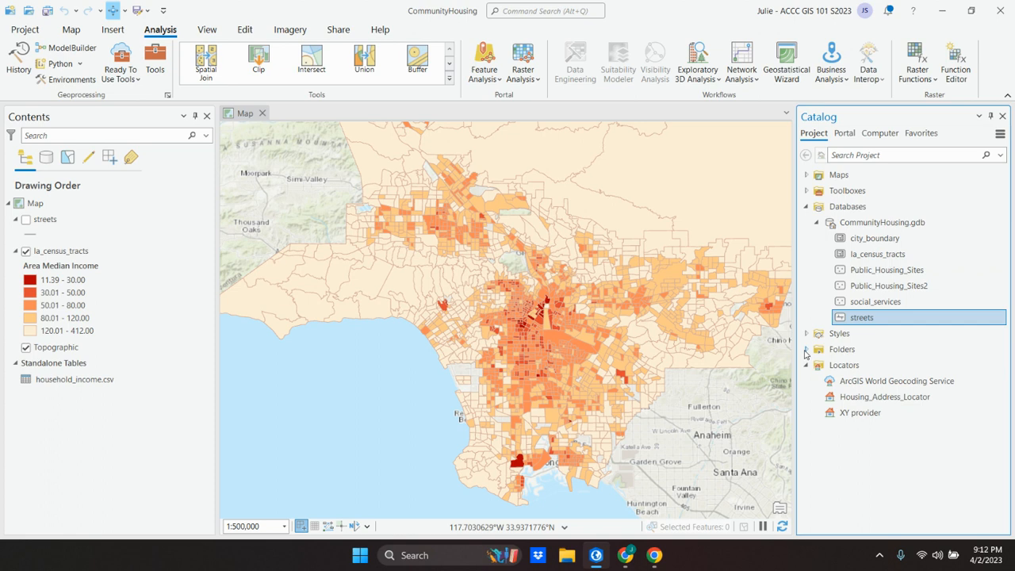
click(818, 365)
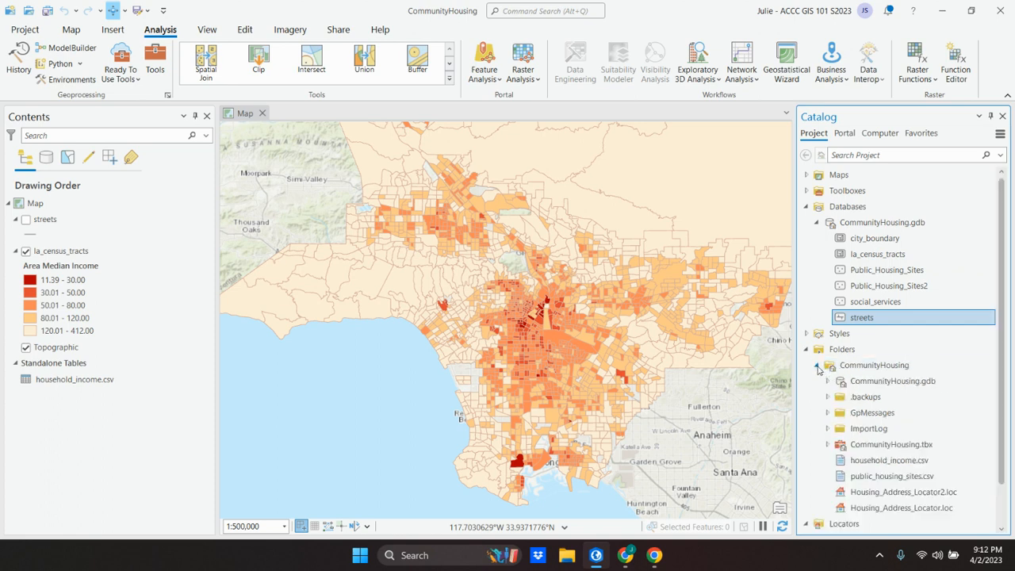
scroll(889, 384, down, 1)
scroll(889, 385, down, 1)
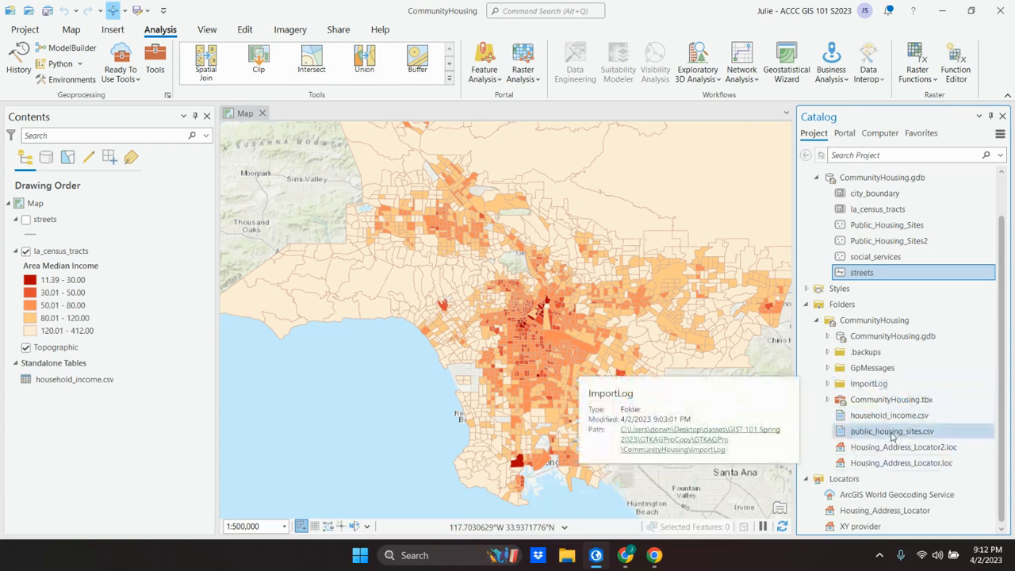
mouse_move(892, 435)
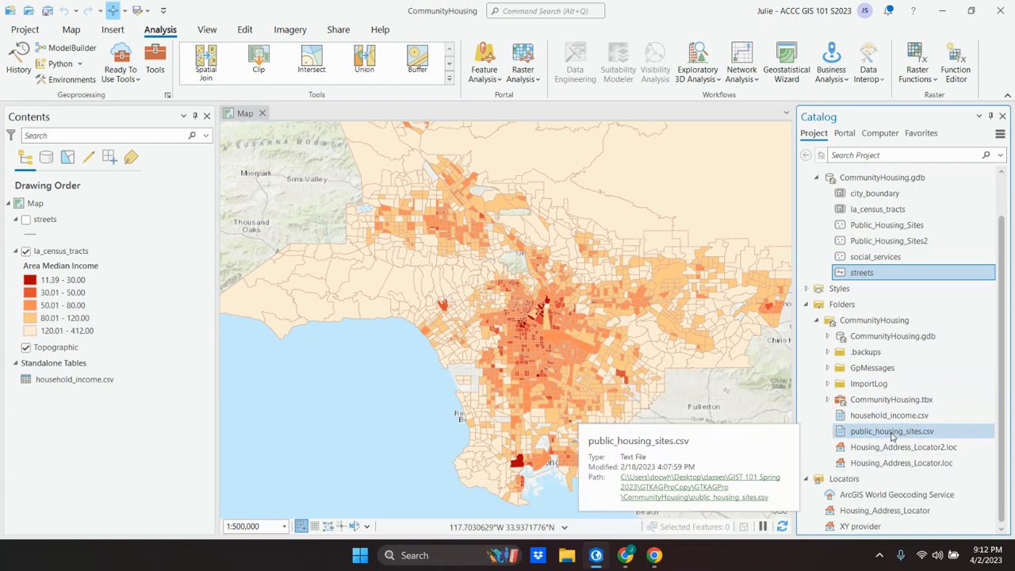
click(892, 433)
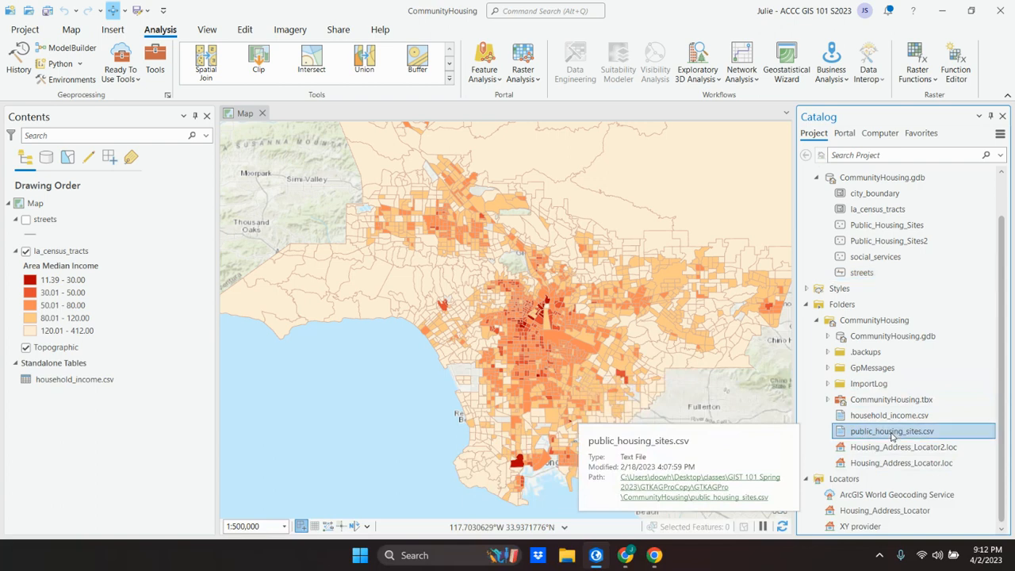
click(506, 309)
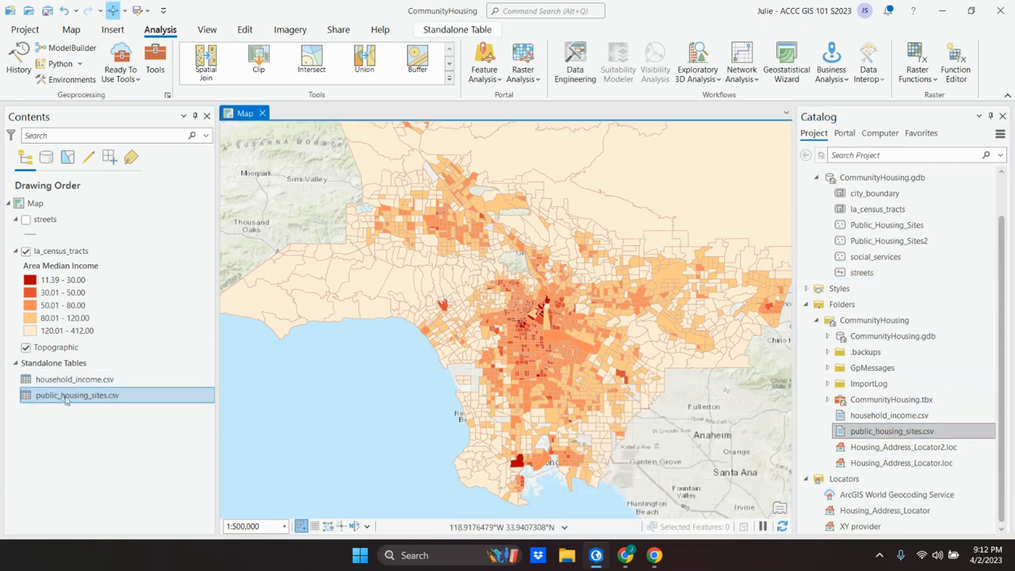
Open the public_housing_sites.csv table, look through its attribute columns, and close the table.
right_click(67, 396)
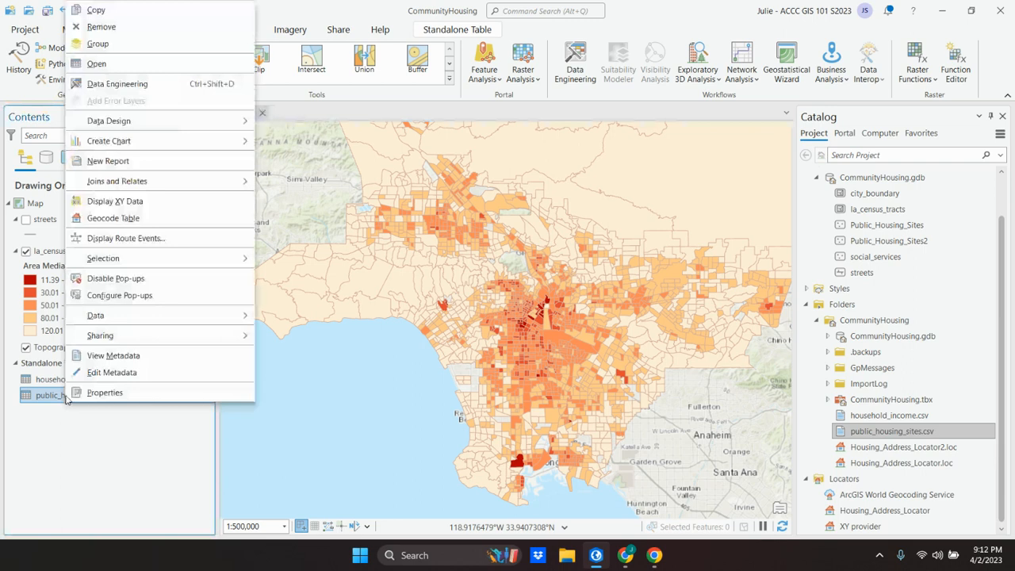
click(97, 65)
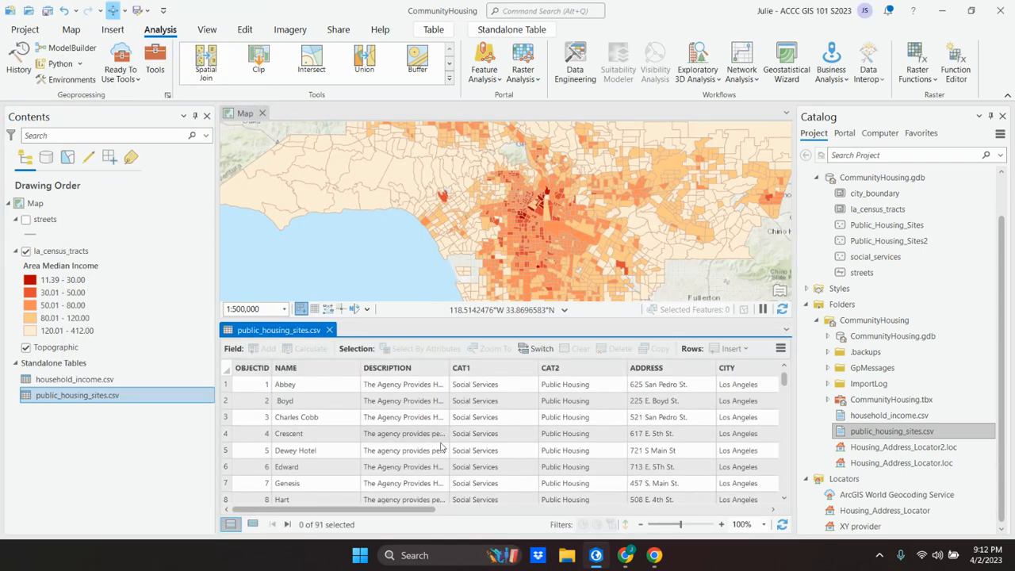
drag(424, 510, 372, 516)
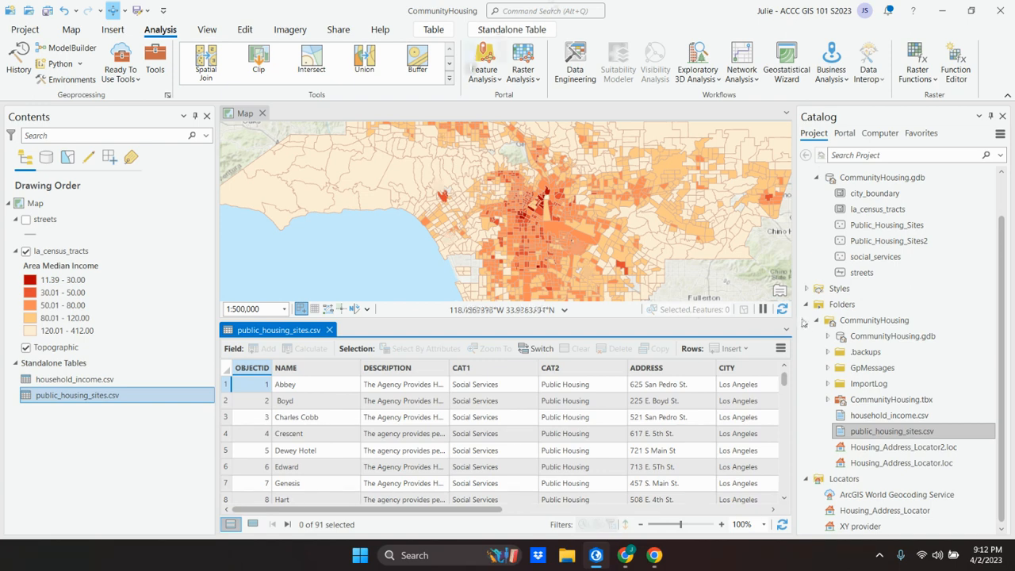
click(329, 330)
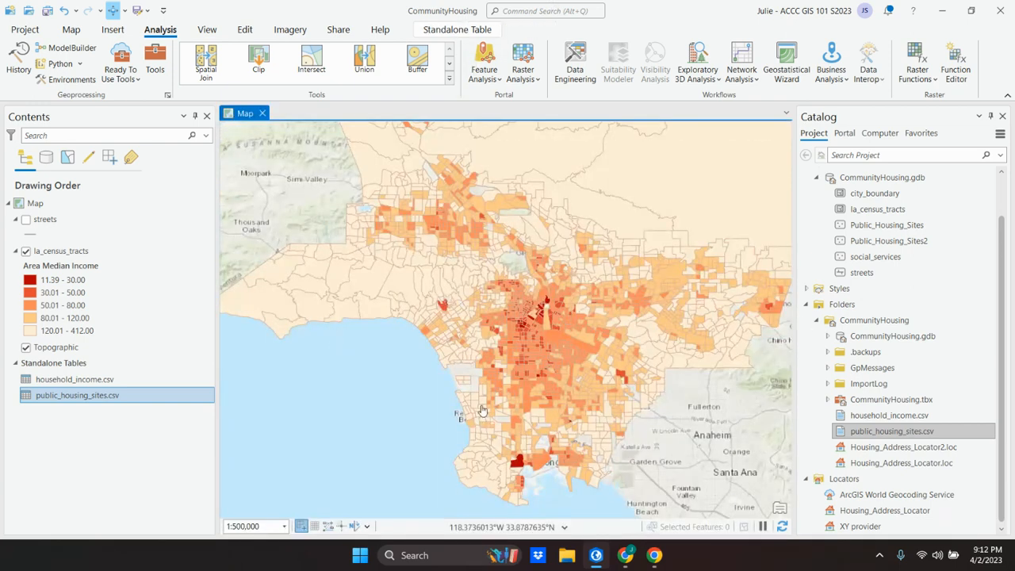
Check step 2 in the VitalSource textbook, return to ArcGIS Pro, and open the Geocode Table tool for public_housing_sites.csv, bypassing the guided workflow.
click(598, 559)
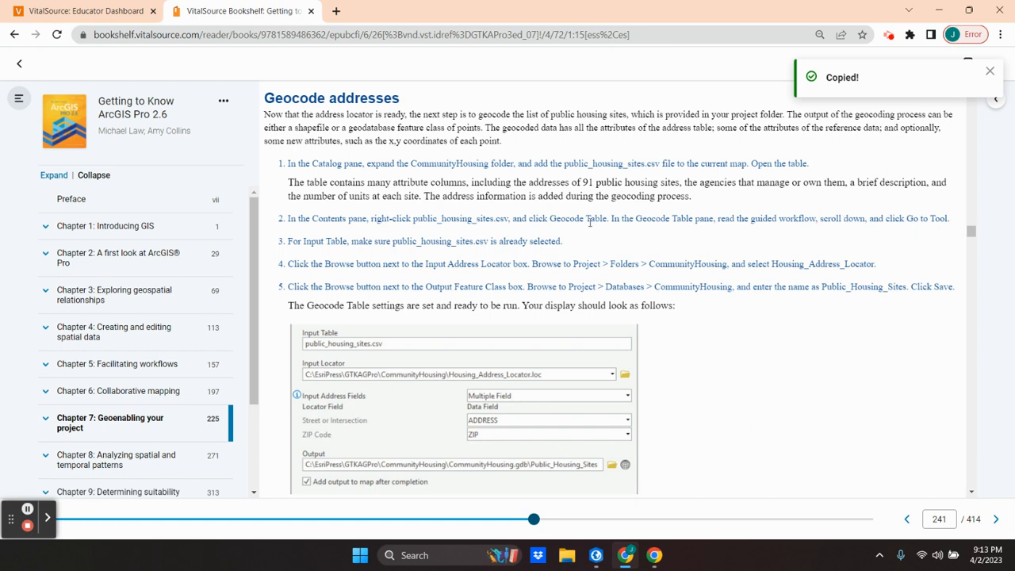
click(596, 555)
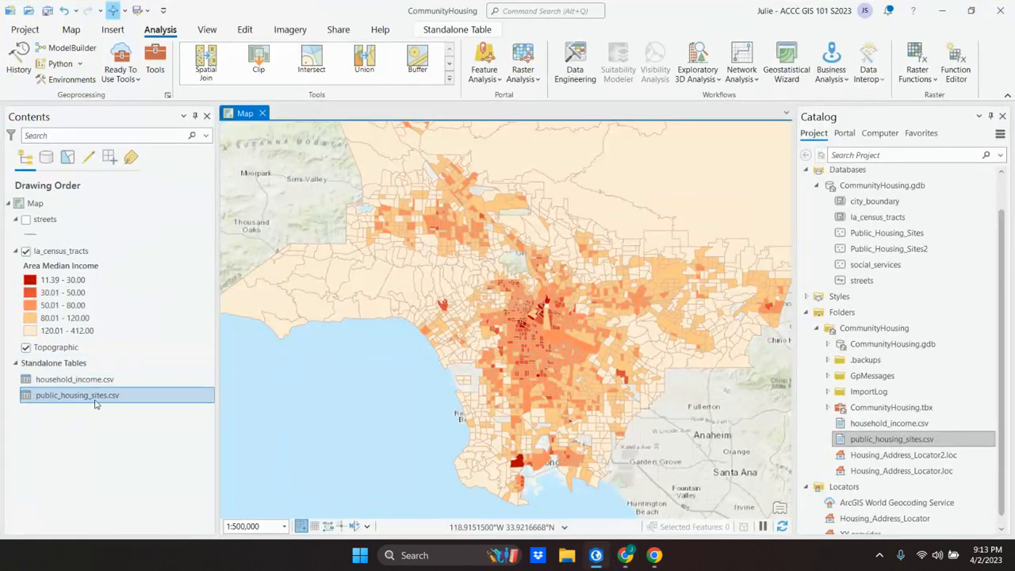
right_click(49, 395)
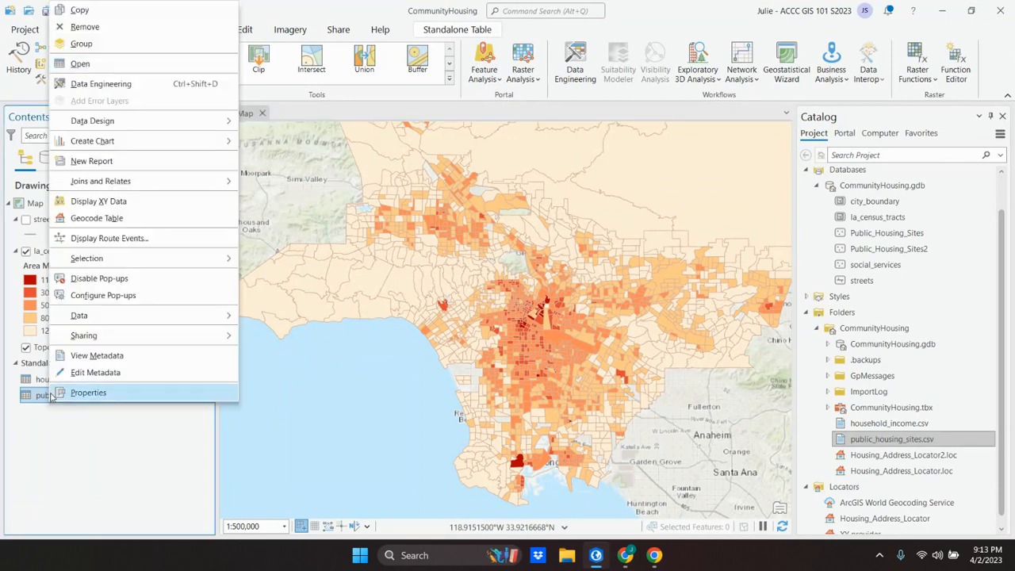
click(110, 219)
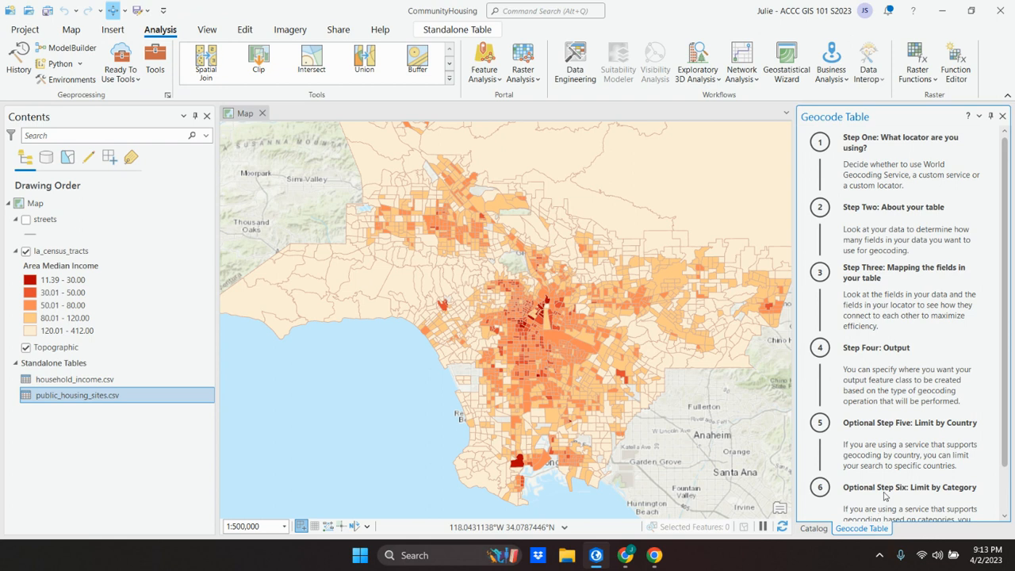
scroll(885, 497, down, 2)
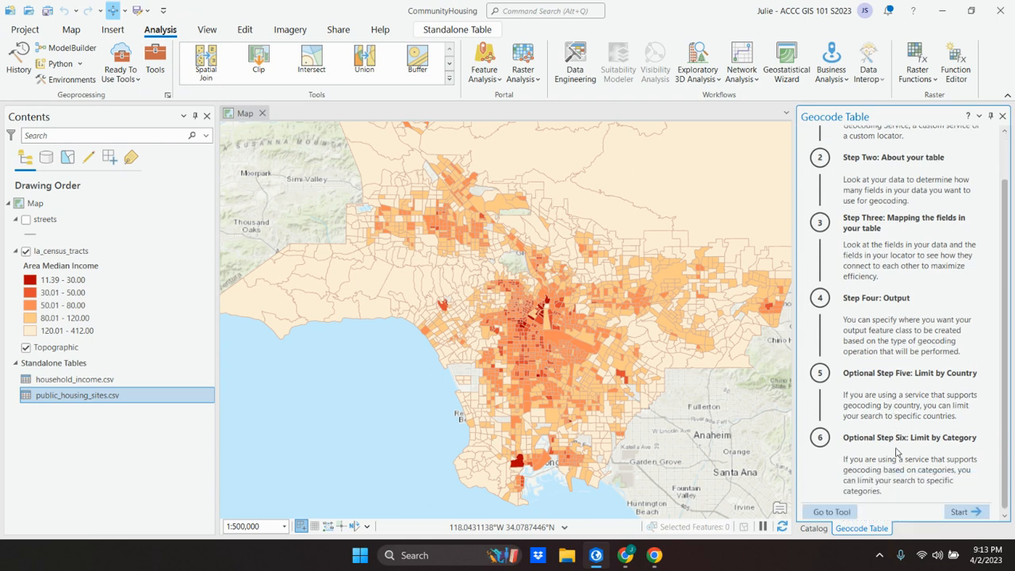
click(832, 512)
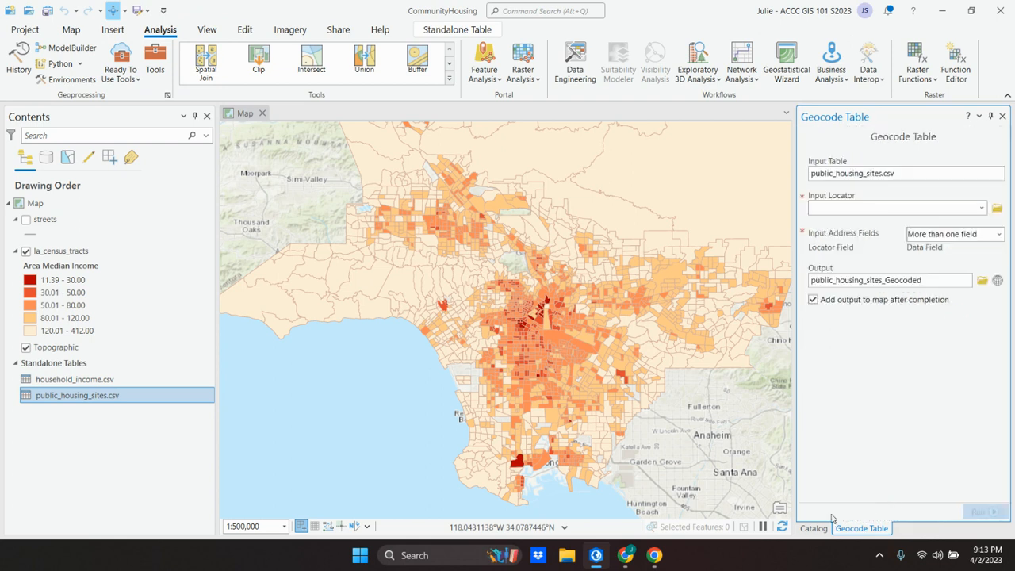
Switch to the VitalSource textbook and read step 4 on choosing the input address locator for Geocode Table.
click(598, 560)
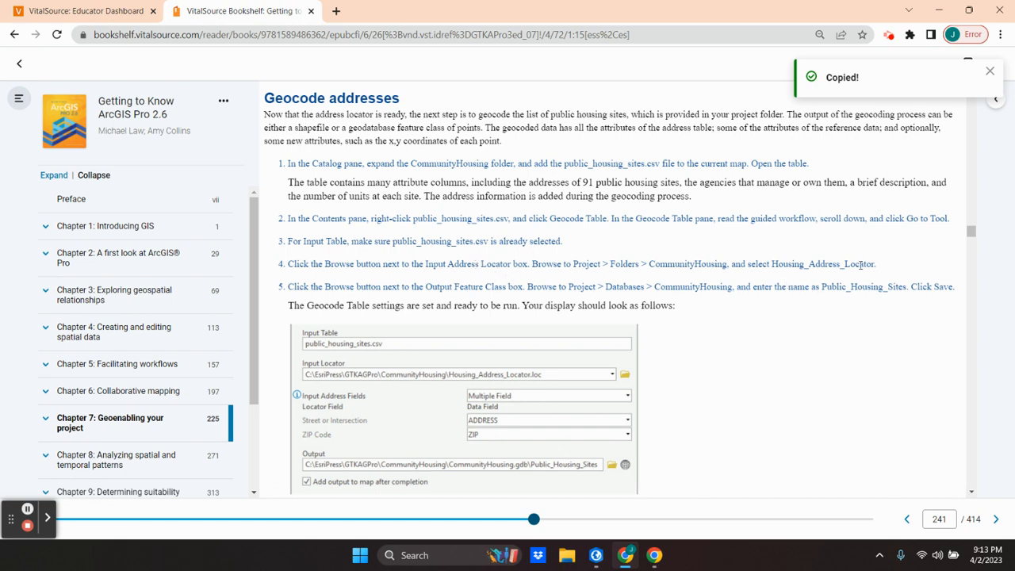
drag(877, 265, 726, 266)
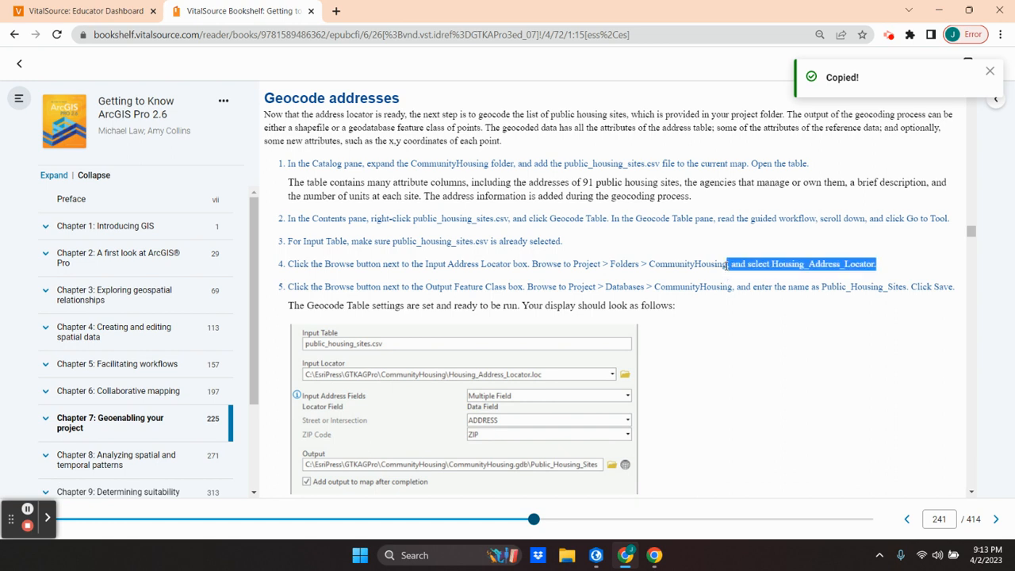
click(699, 378)
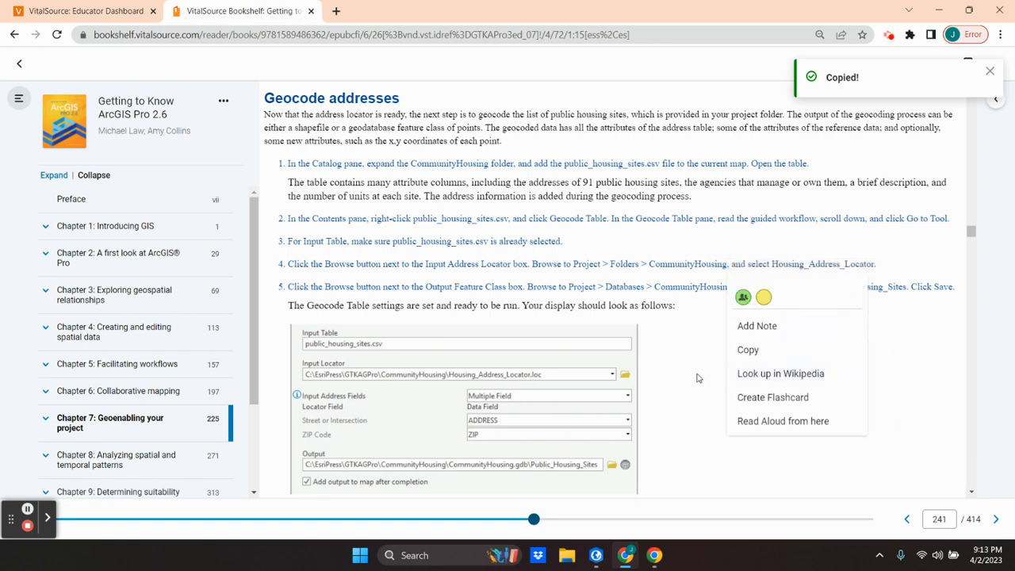
mouse_move(584, 380)
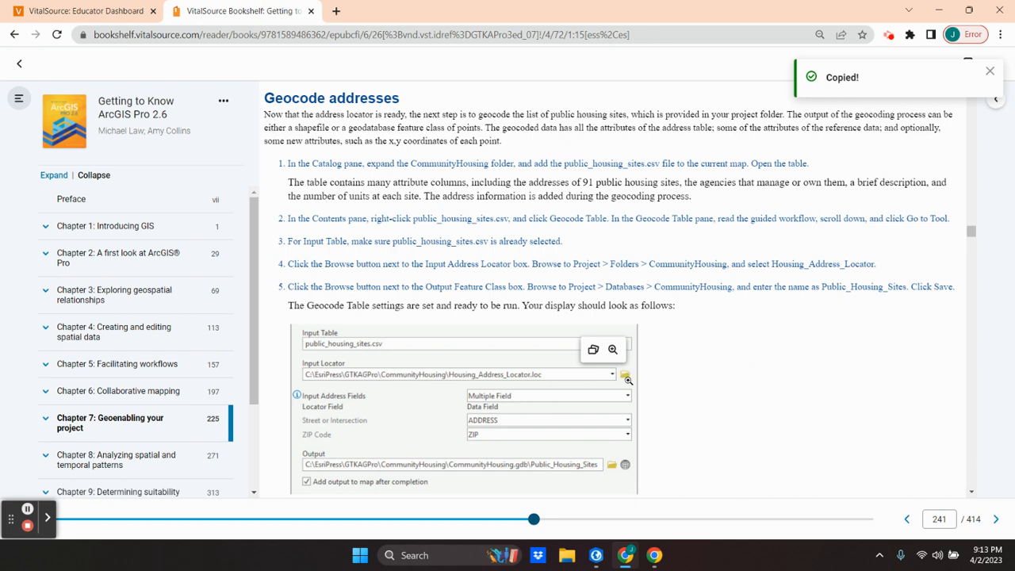
Return to ArcGIS Pro and set the Geocode Table input locator to the project's Housing_Address_Locator.
click(597, 556)
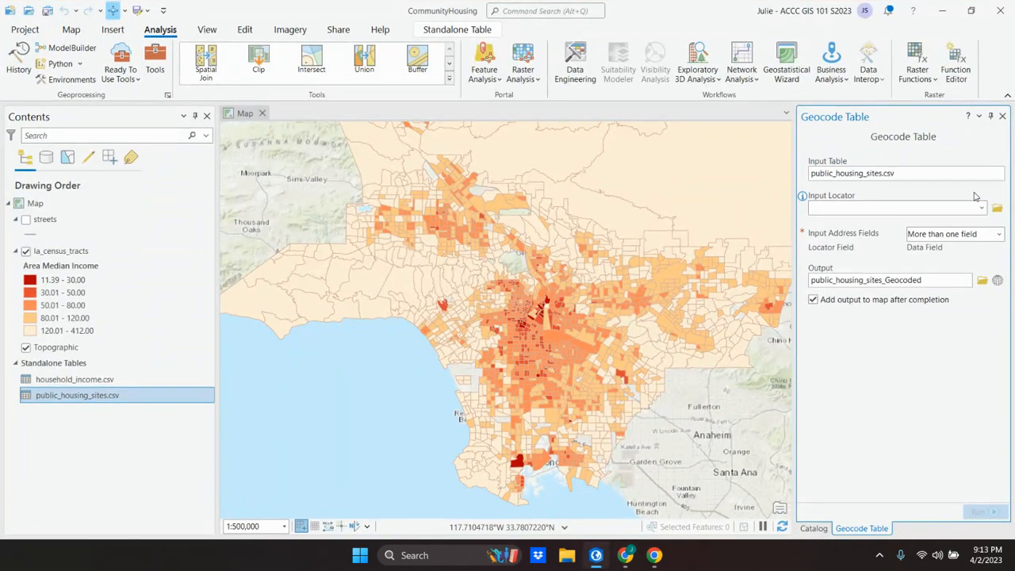
click(997, 209)
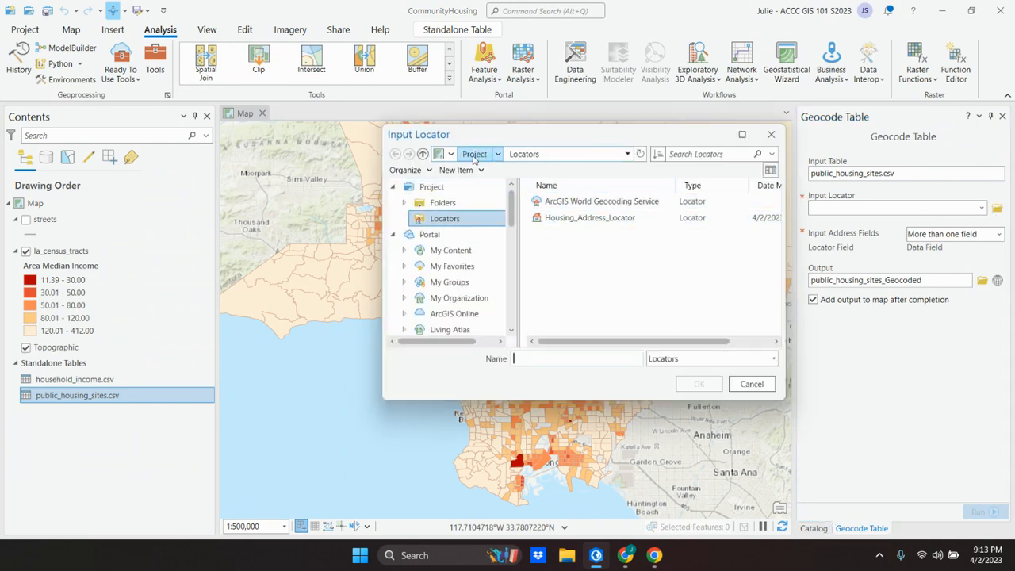
double_click(590, 219)
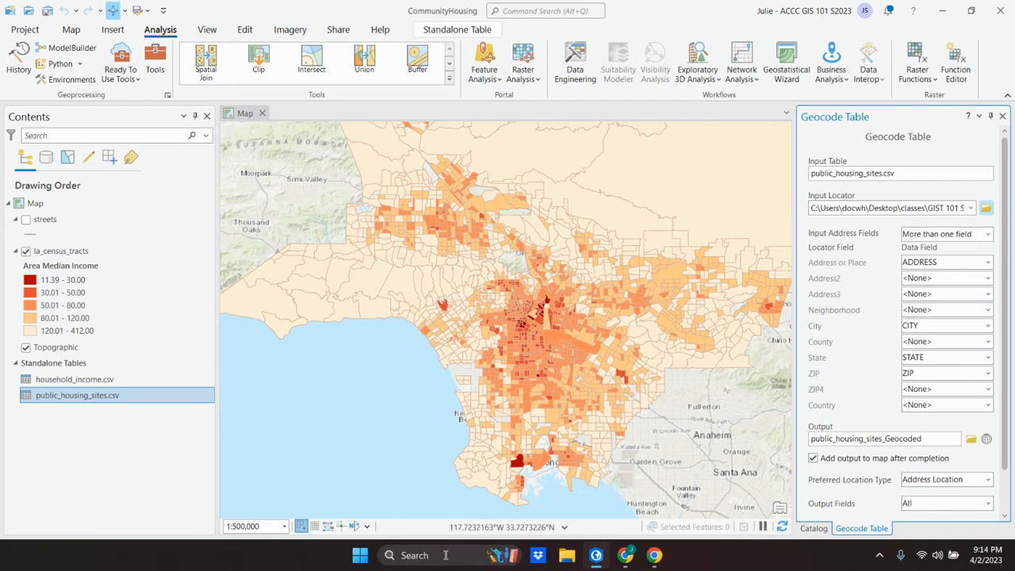
Compare the Geocode Table settings with the VitalSource textbook and select the output name Public_Housing_Sites in step 5.
click(626, 555)
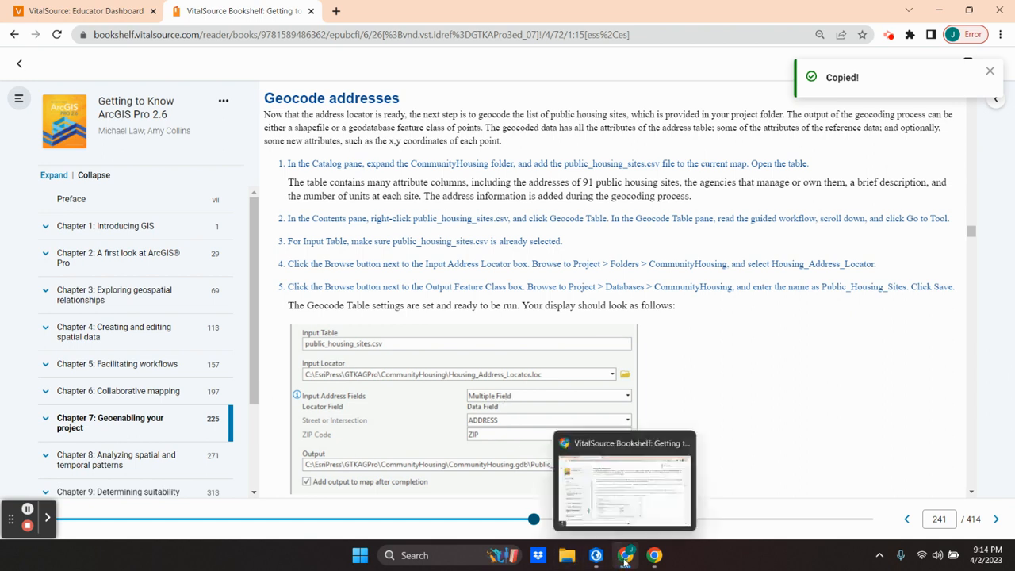
click(595, 555)
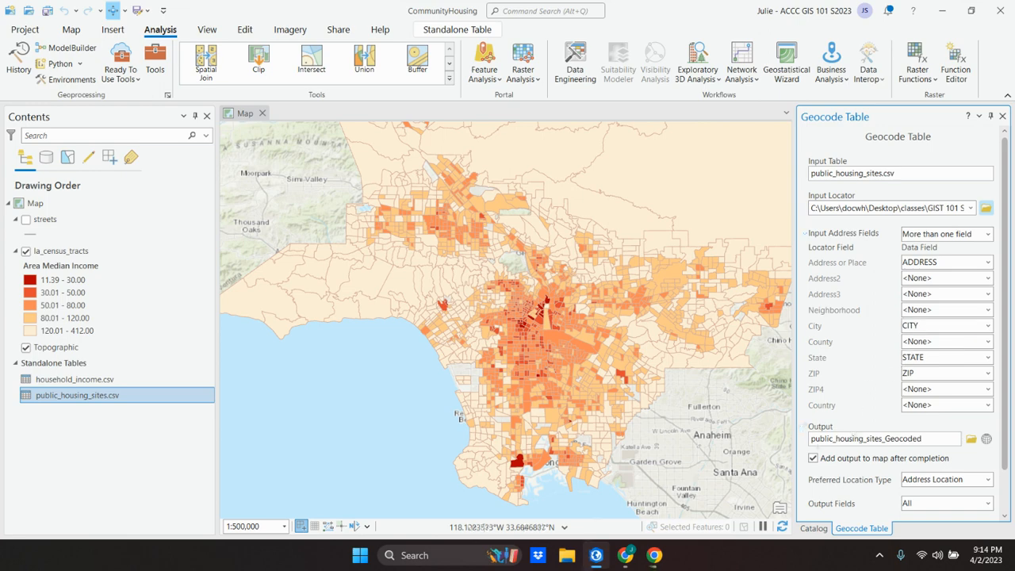
click(625, 555)
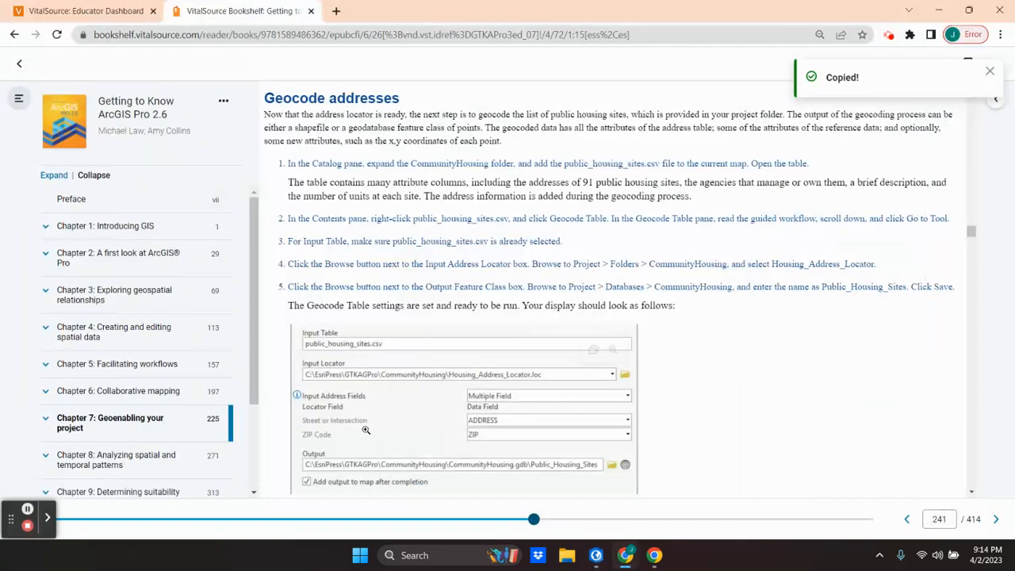
scroll(344, 412, down, 1)
scroll(344, 412, down, 1)
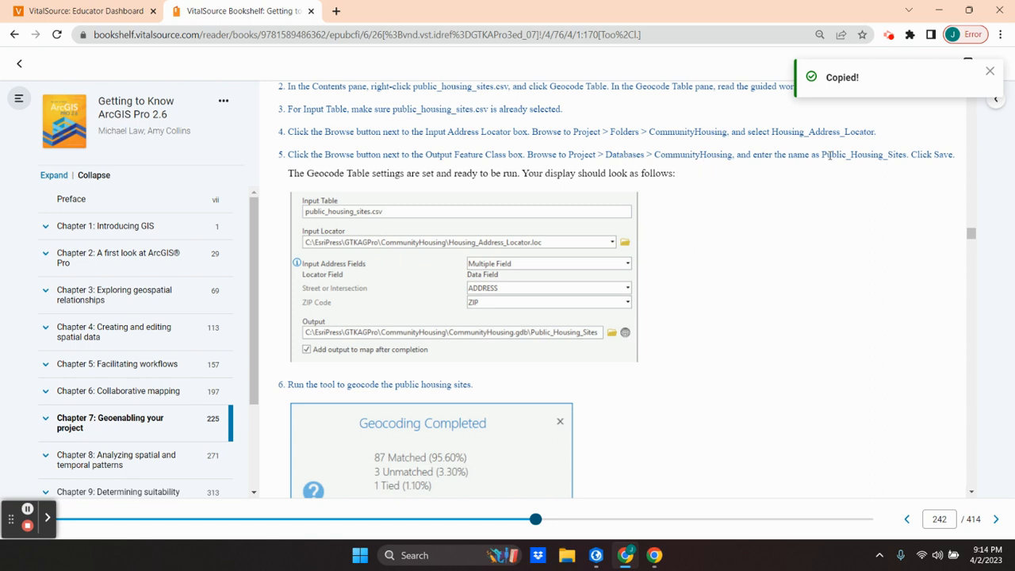
drag(823, 154, 907, 154)
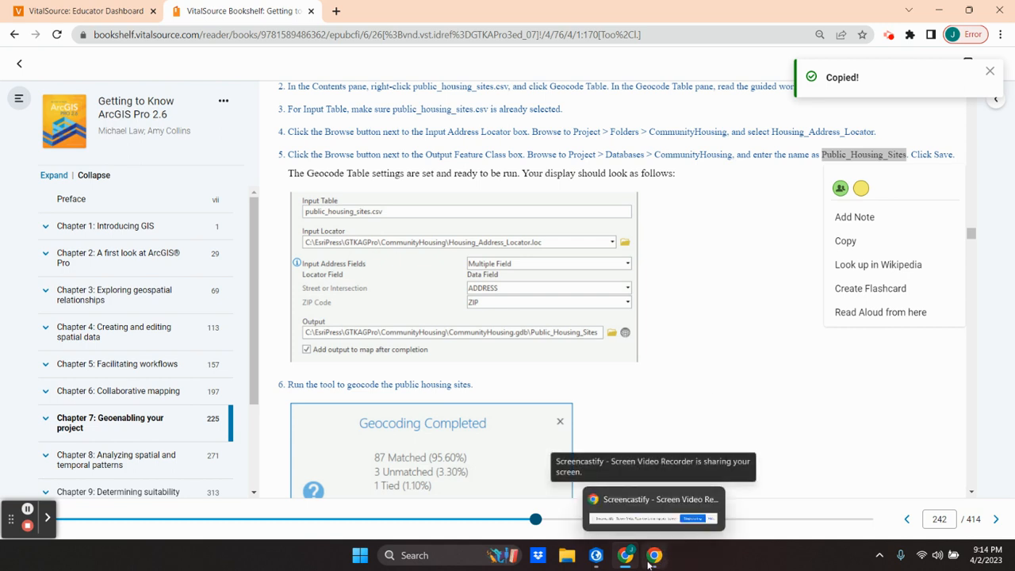
mouse_move(625, 563)
click(596, 555)
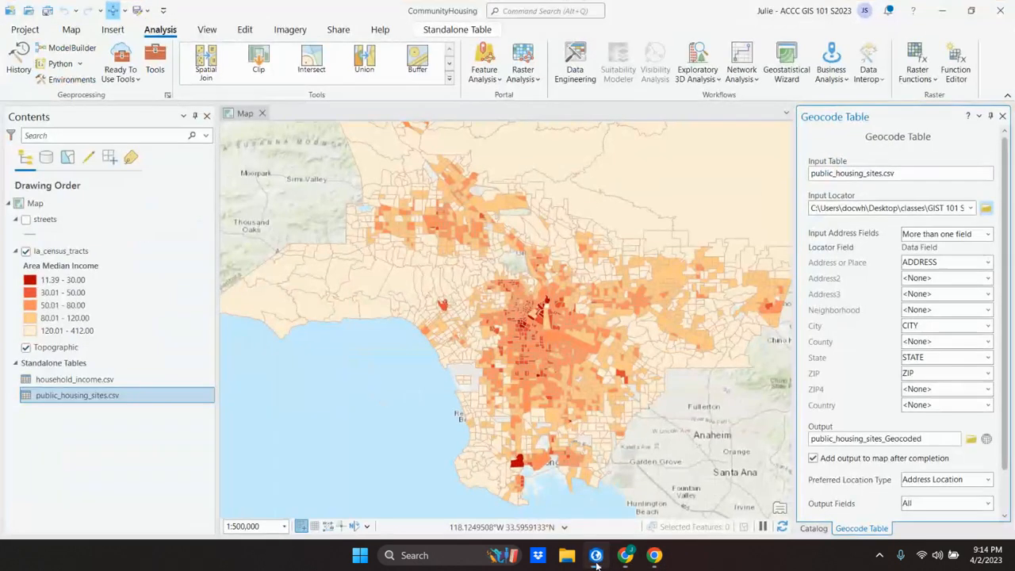
click(970, 440)
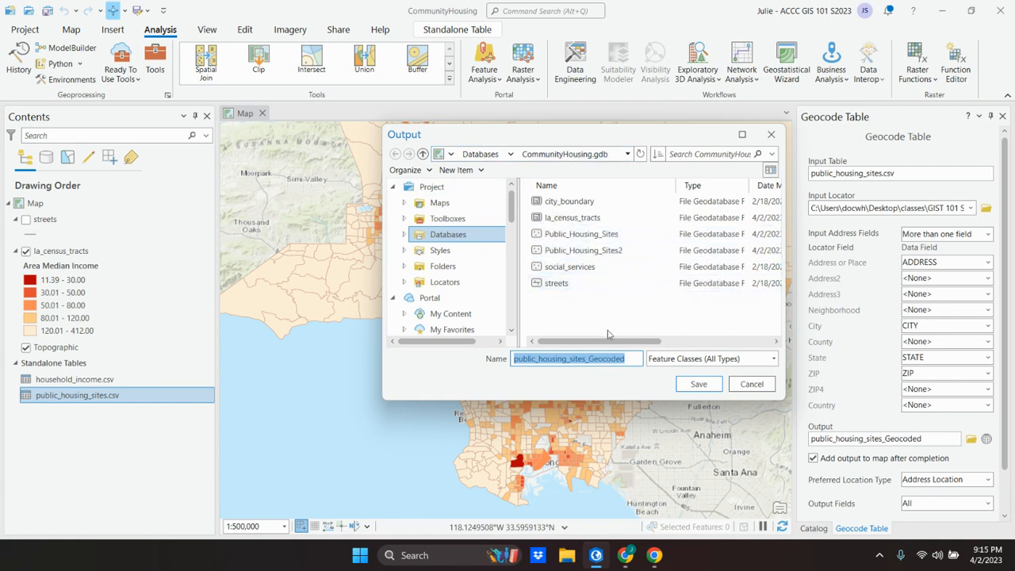
text(Housing_Address_Locator)
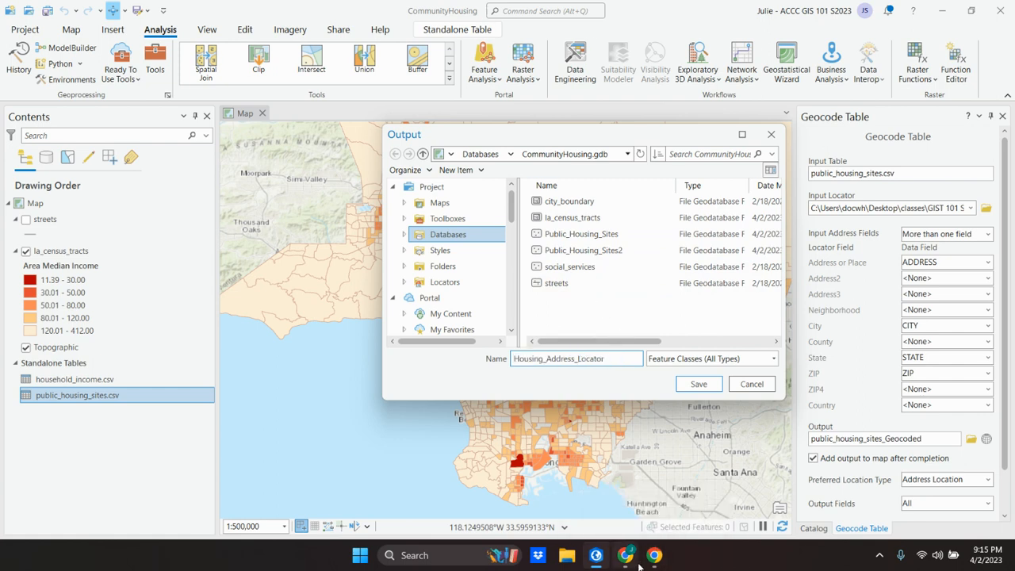
click(751, 384)
Switch to the VitalSource textbook and copy the output name Public_Housing_Sites from step 5.
click(625, 555)
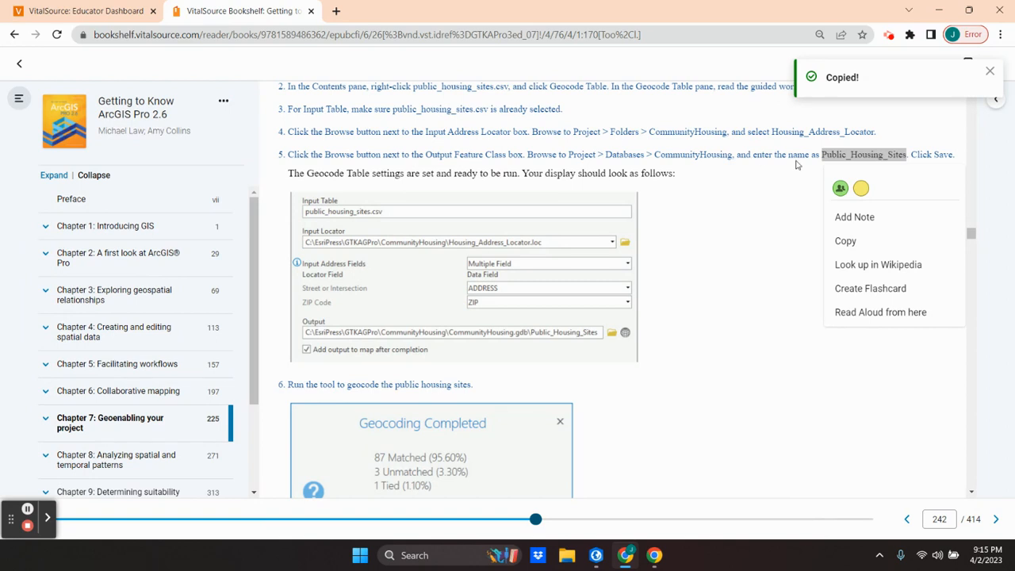
right_click(846, 157)
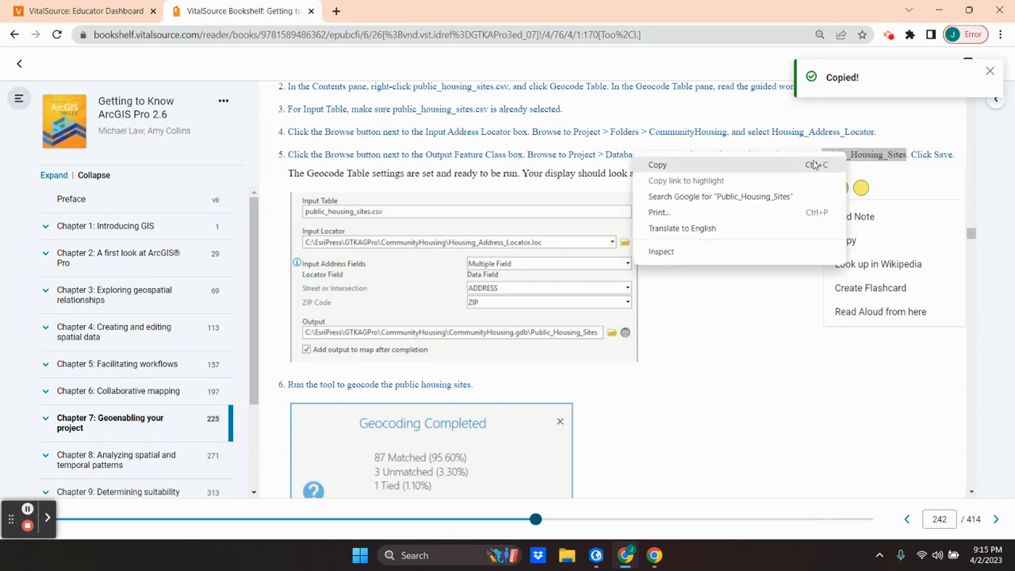
click(679, 171)
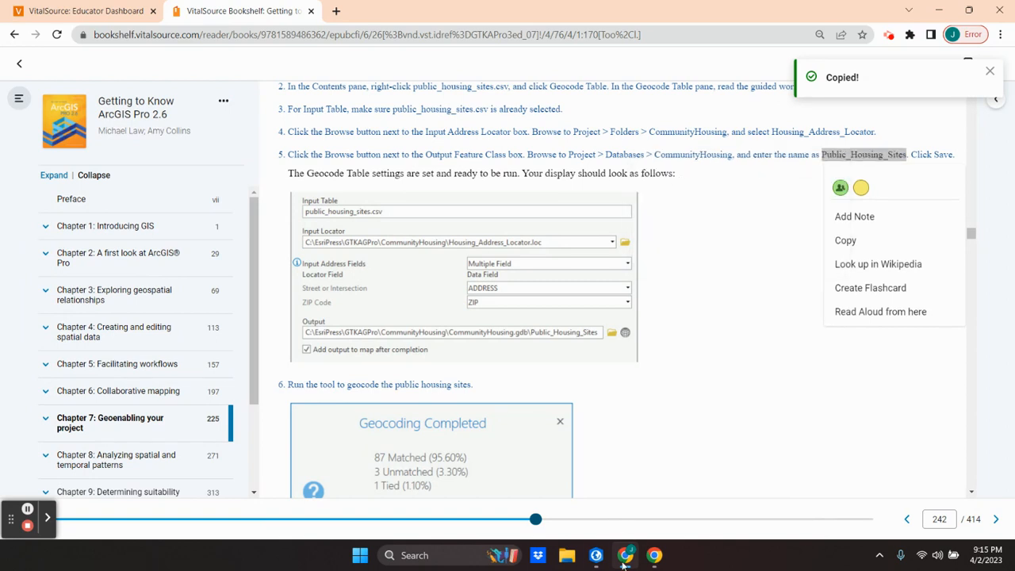
click(595, 555)
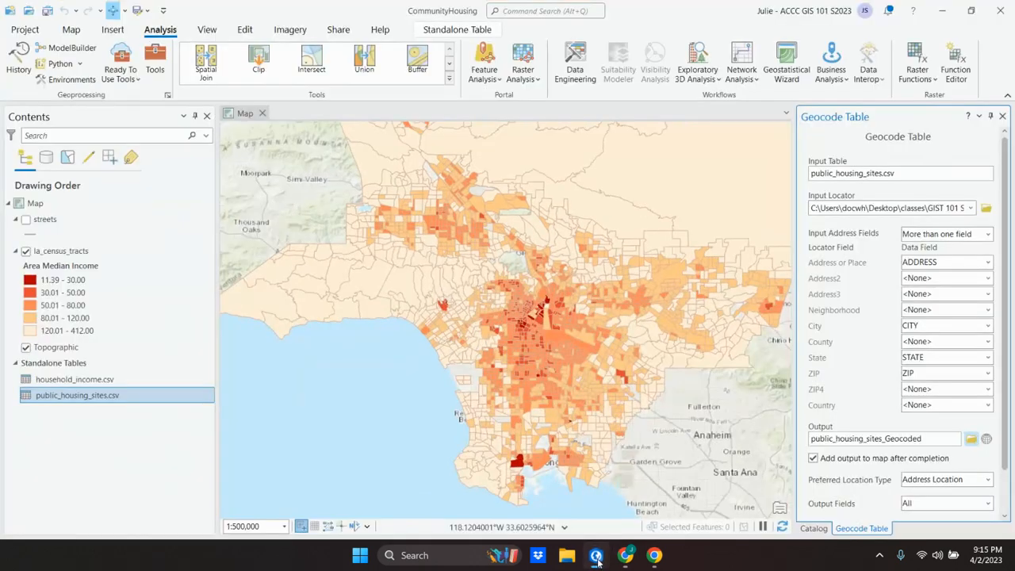
click(970, 441)
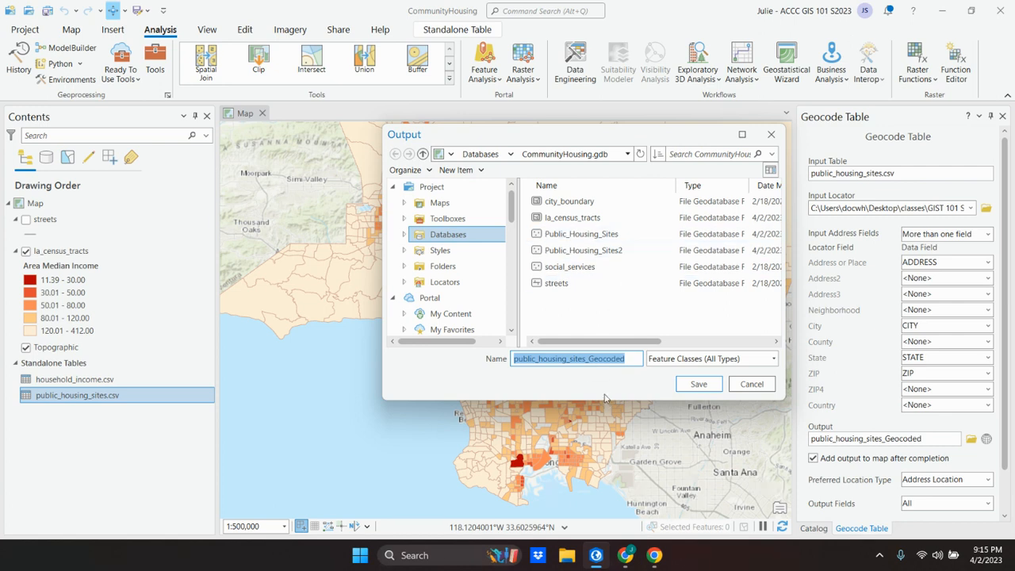
key(ctrl+v)
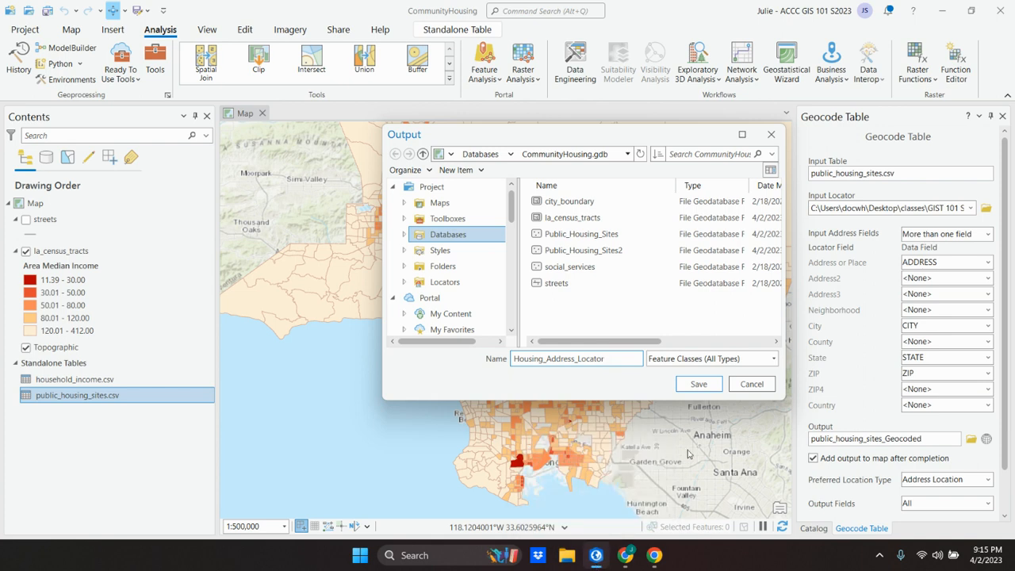
click(750, 385)
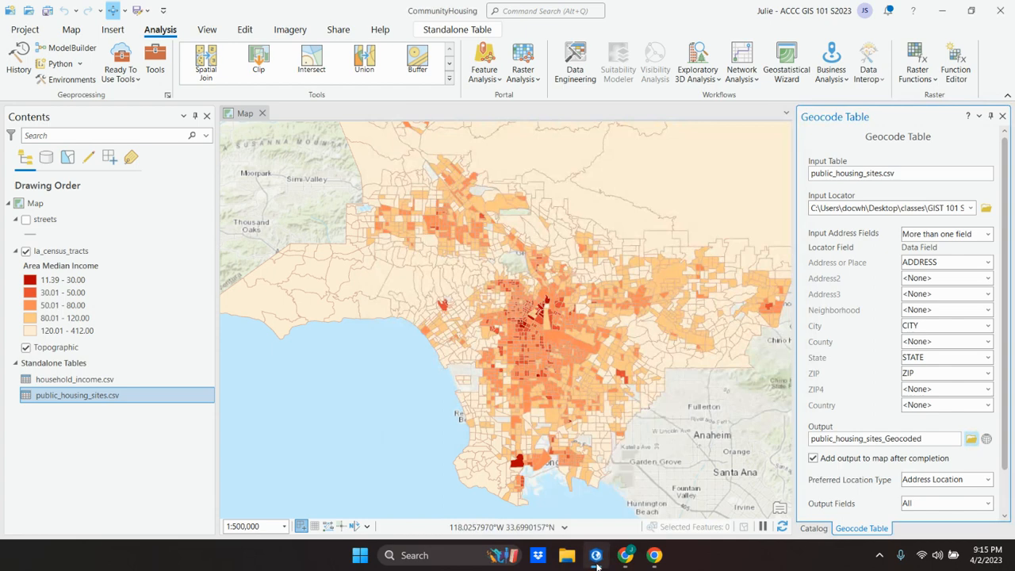
click(596, 556)
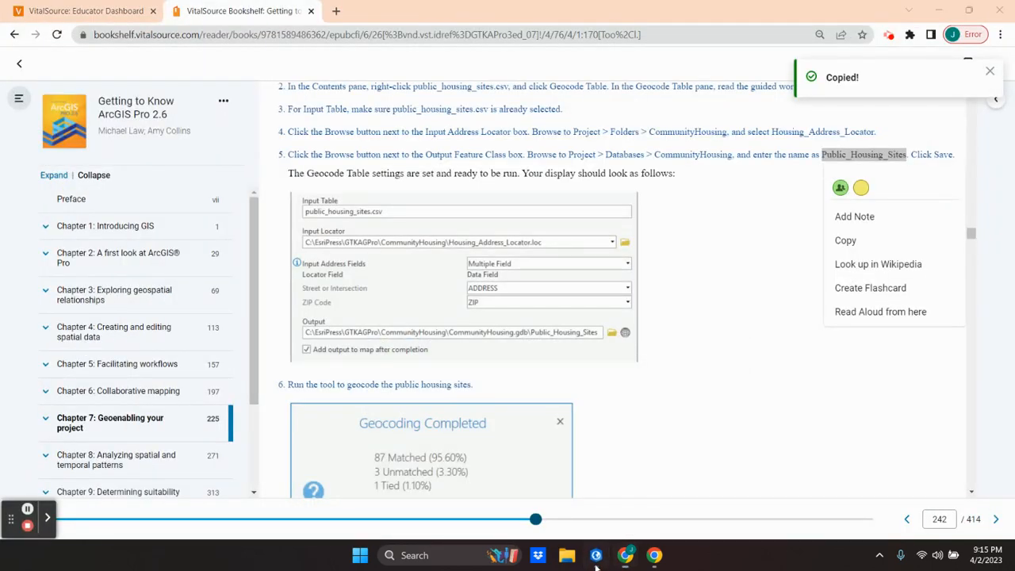
Switch to ArcGIS Pro and set the Geocode Table output to public_housing_sites3 in CommunityHousing.gdb.
click(596, 563)
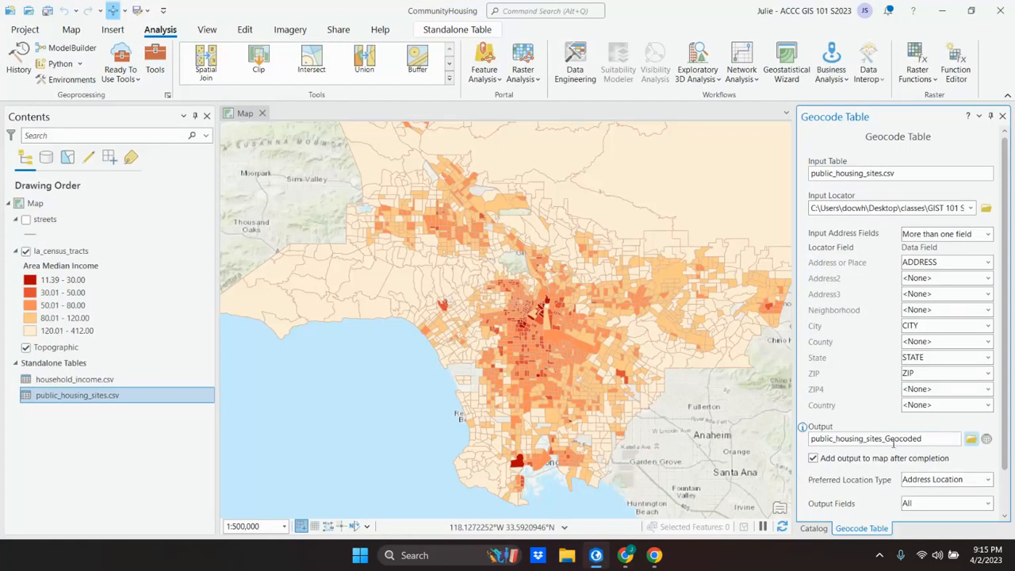
click(970, 439)
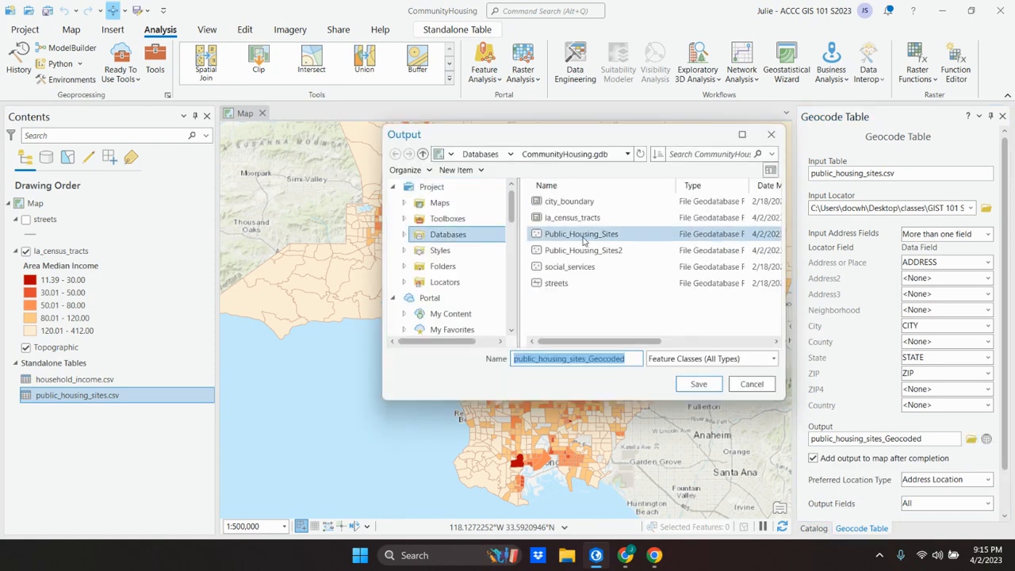
click(608, 359)
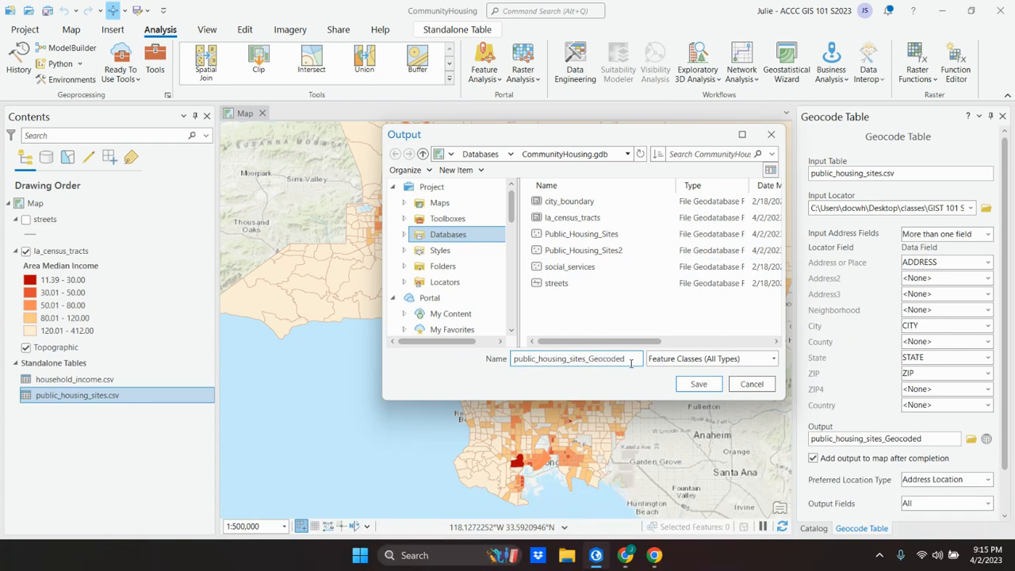
drag(627, 362, 587, 359)
text(3)
click(693, 386)
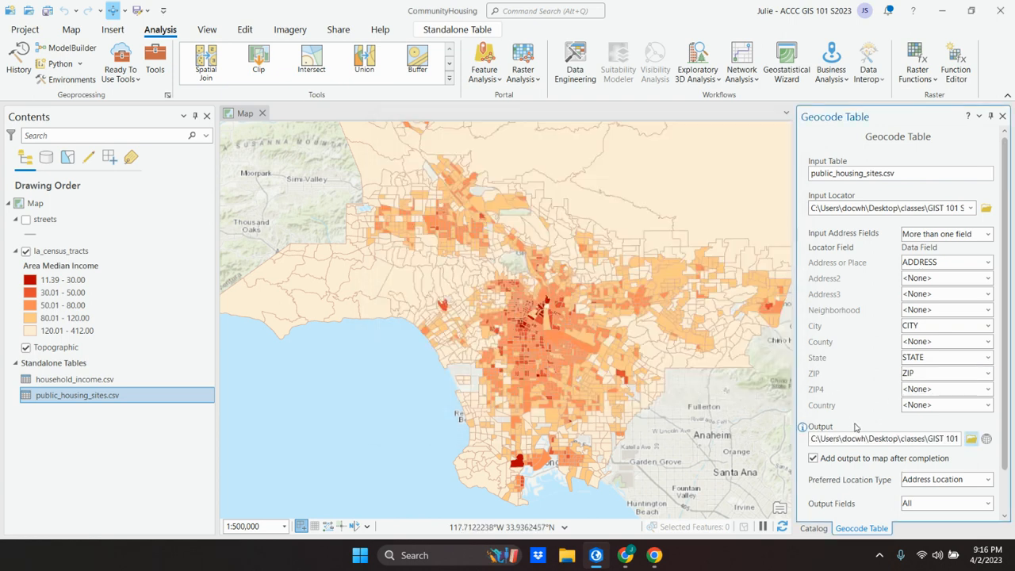
Switch to the VitalSource textbook and review the Geocode Table settings image and step 6 on running the tool.
click(596, 556)
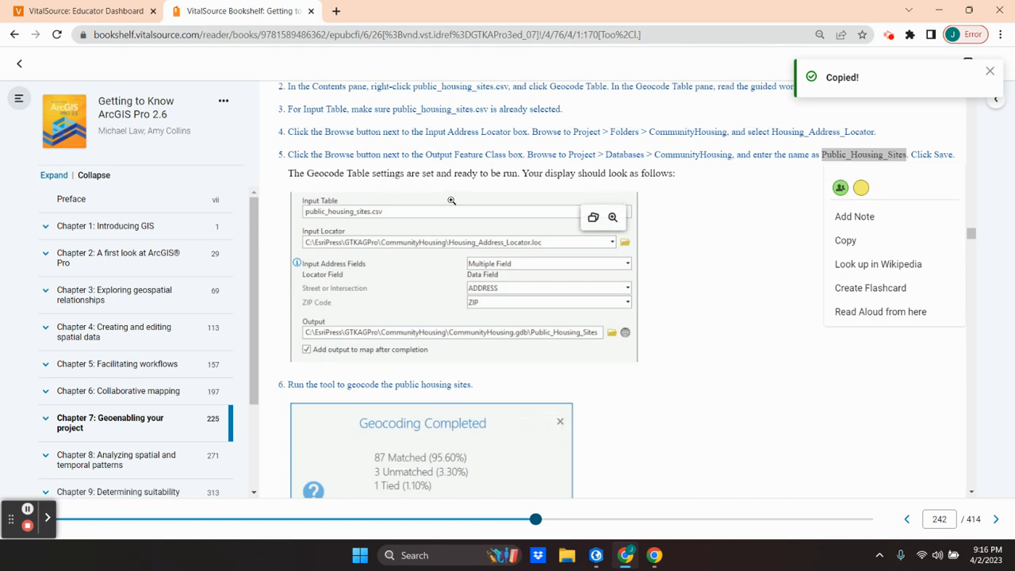
scroll(875, 271, down, 1)
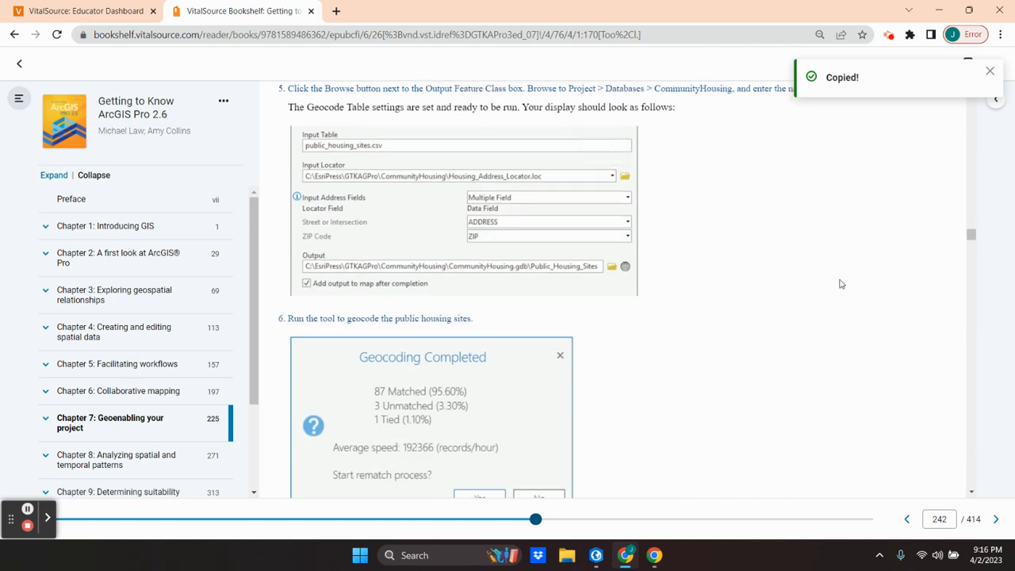
scroll(458, 313, down, 2)
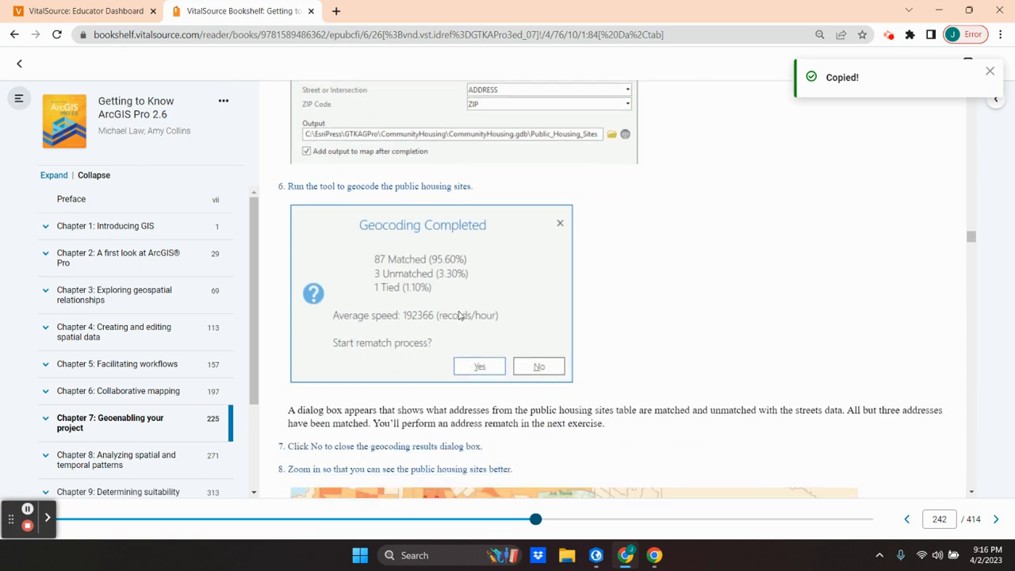
scroll(458, 312, up, 1)
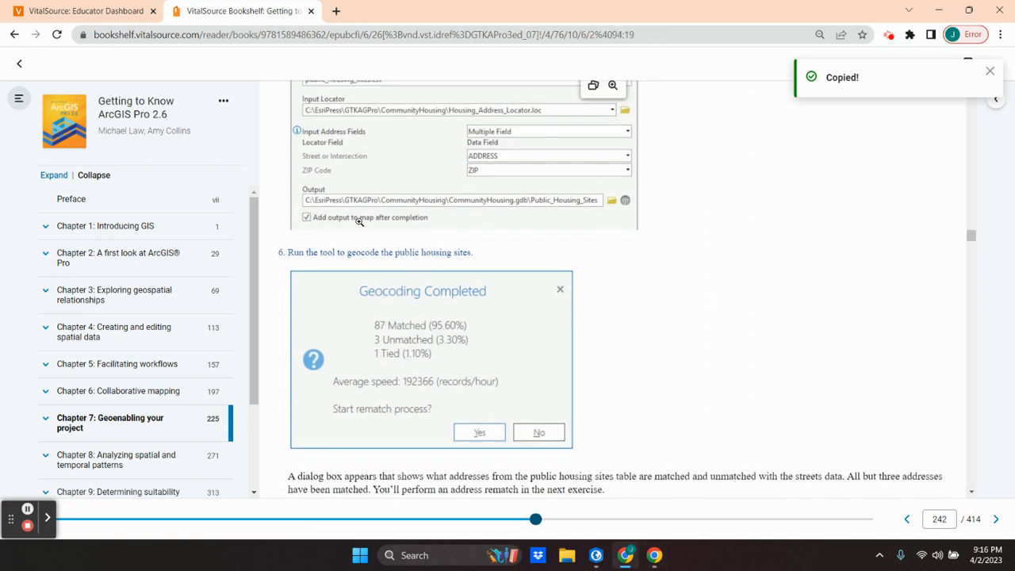
Return to ArcGIS Pro and run Geocode Table on public_housing_sites.csv.
click(625, 549)
click(625, 548)
click(595, 557)
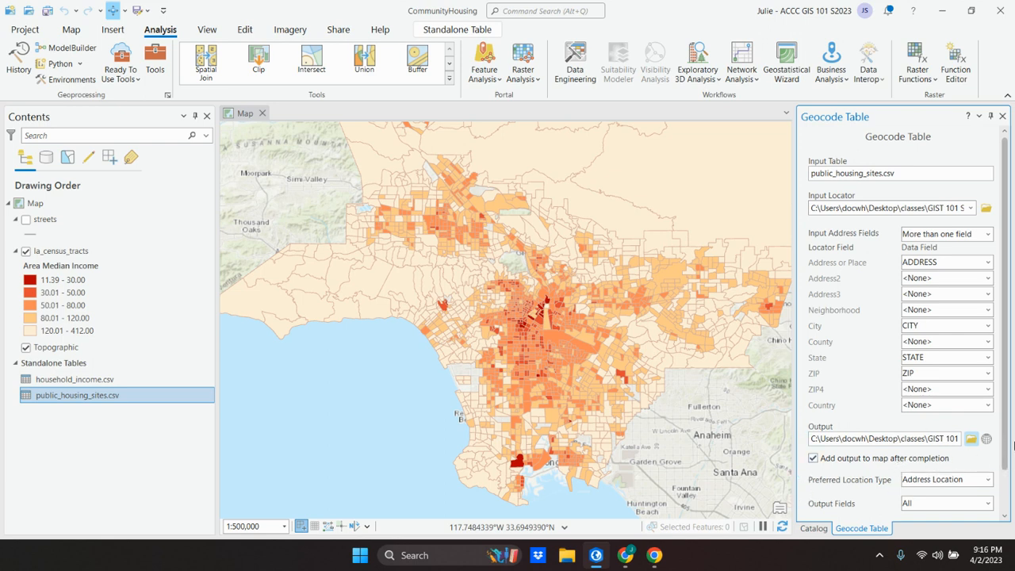
scroll(911, 460, down, 2)
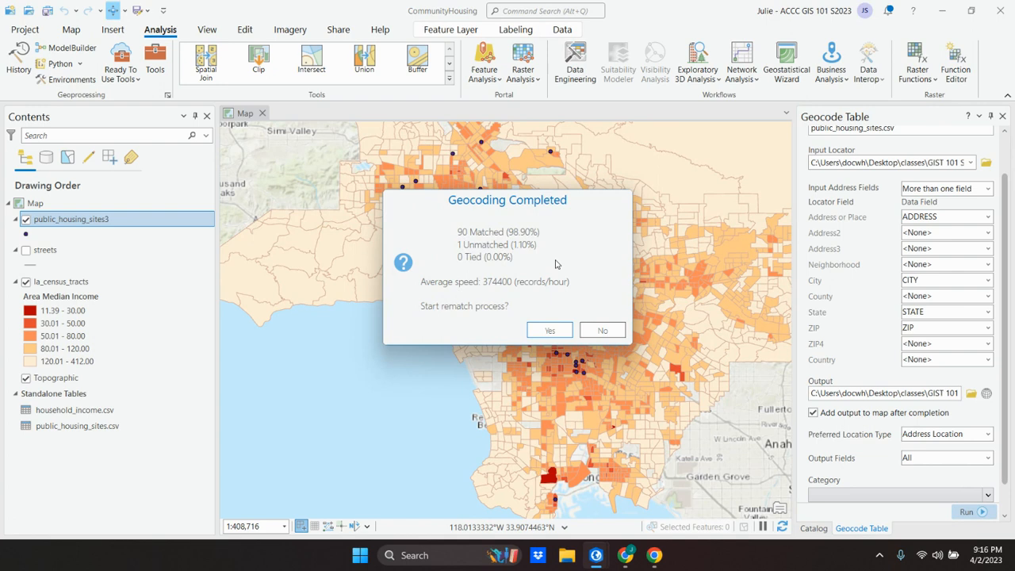
Switch to the VitalSource textbook and read steps 7 and 8 on closing the geocoding results and zooming in.
mouse_move(652, 557)
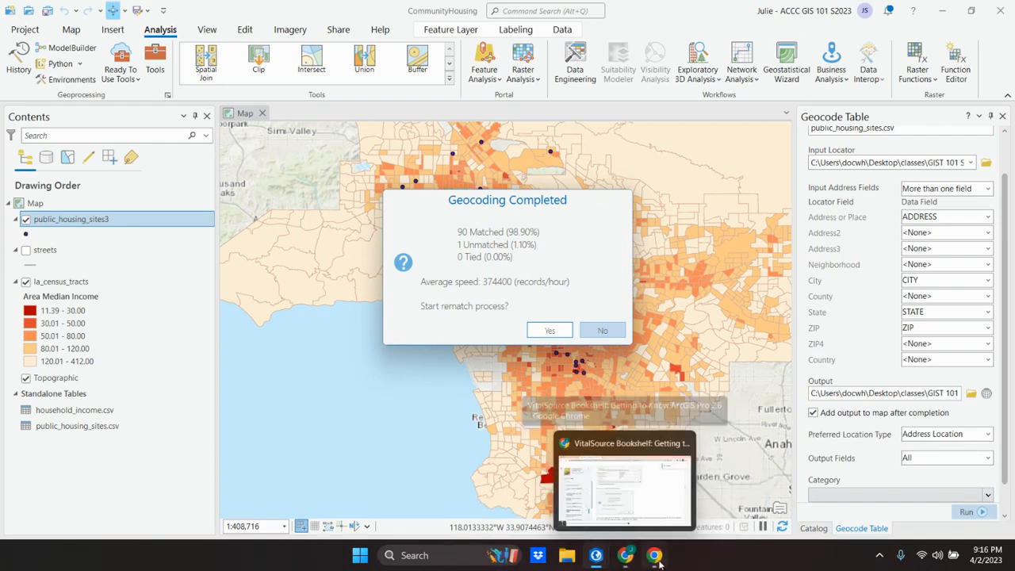
click(624, 560)
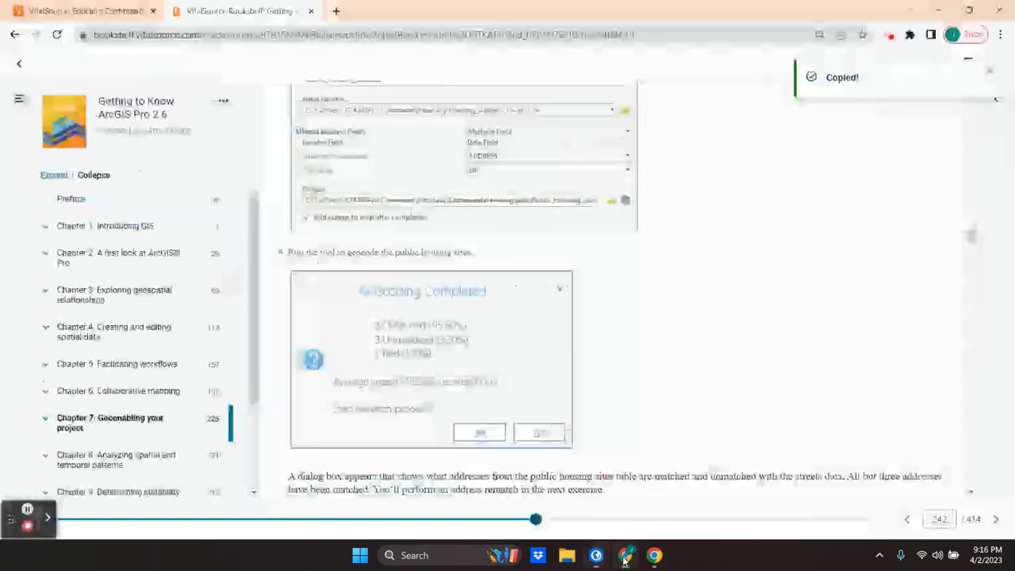
scroll(647, 397, down, 3)
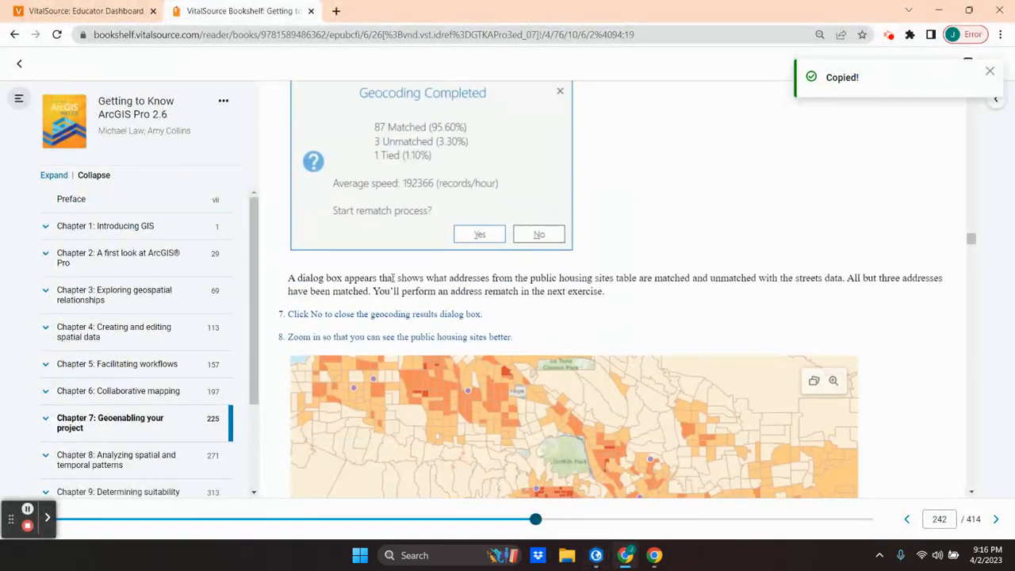
scroll(476, 238, up, 1)
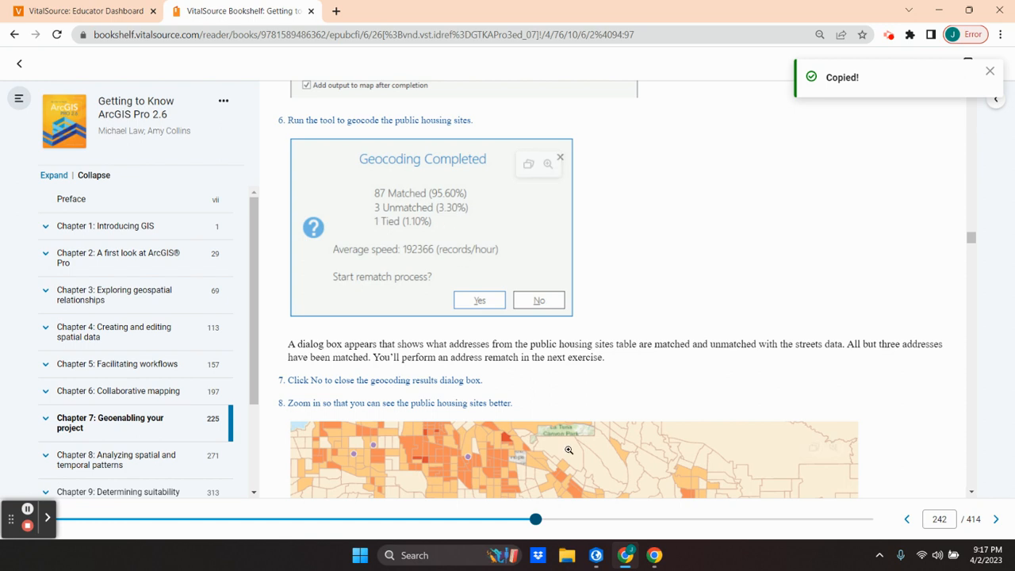
mouse_move(626, 555)
scroll(565, 326, down, 3)
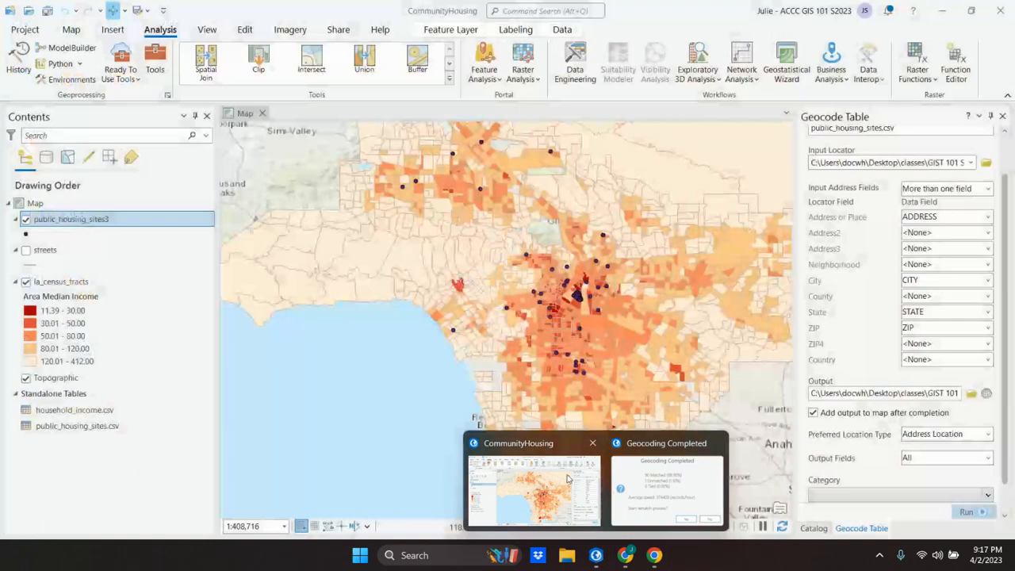
Return to ArcGIS Pro, dismiss the geocoding results without starting a rematch, and close the Geocode Table pane.
click(567, 479)
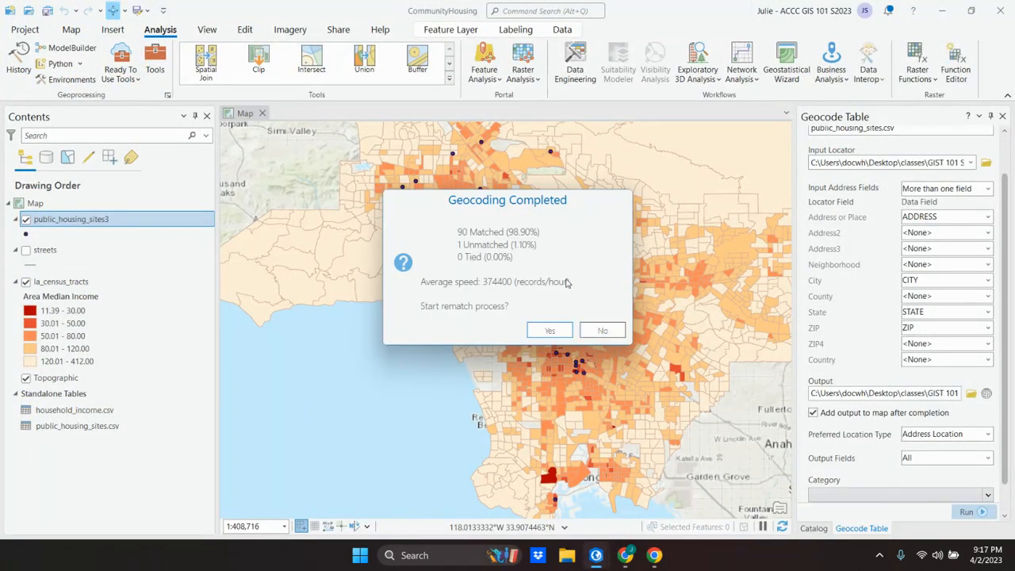
click(547, 336)
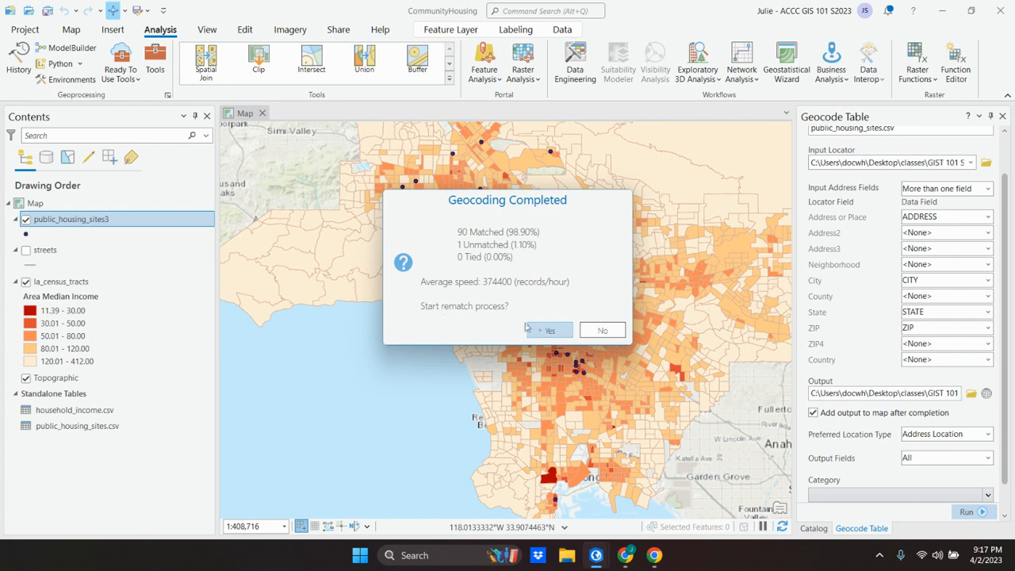
click(622, 336)
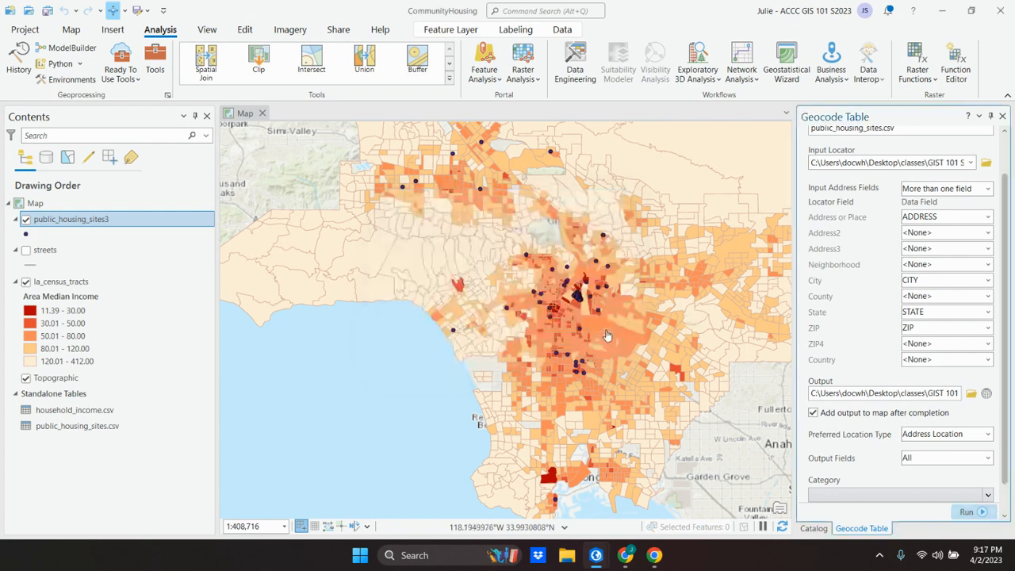
scroll(524, 302, up, 2)
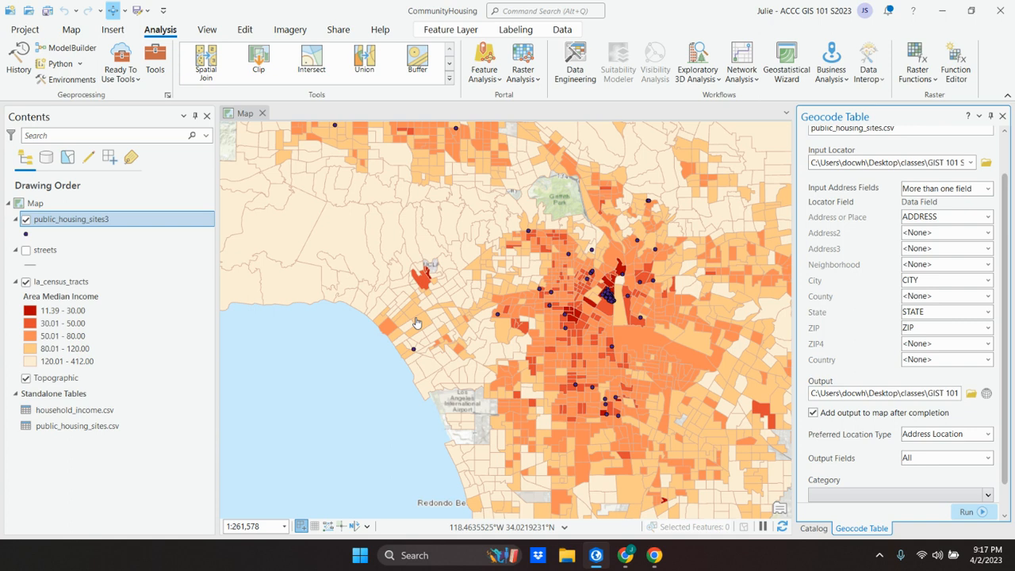
click(1001, 117)
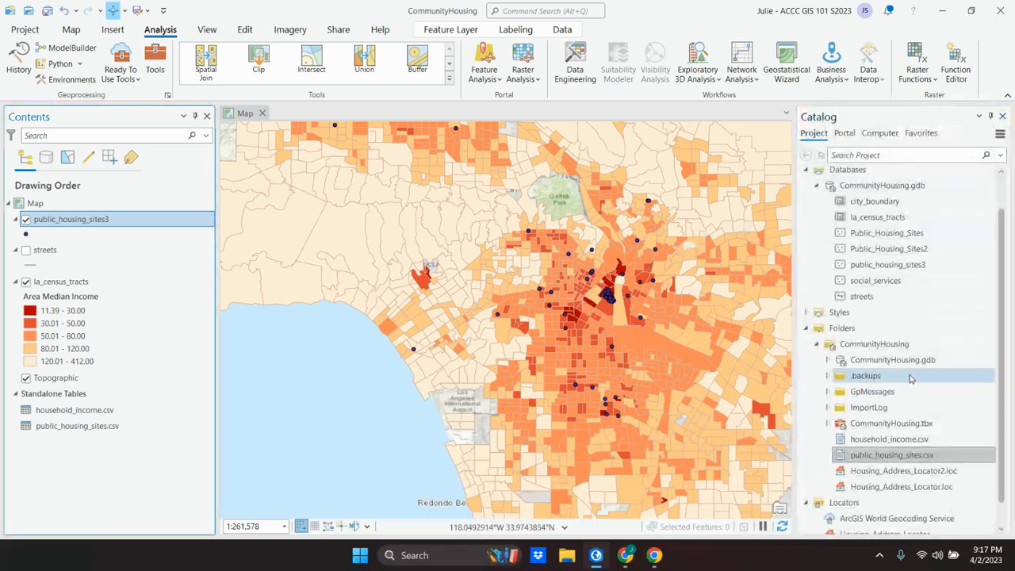
scroll(912, 361, down, 1)
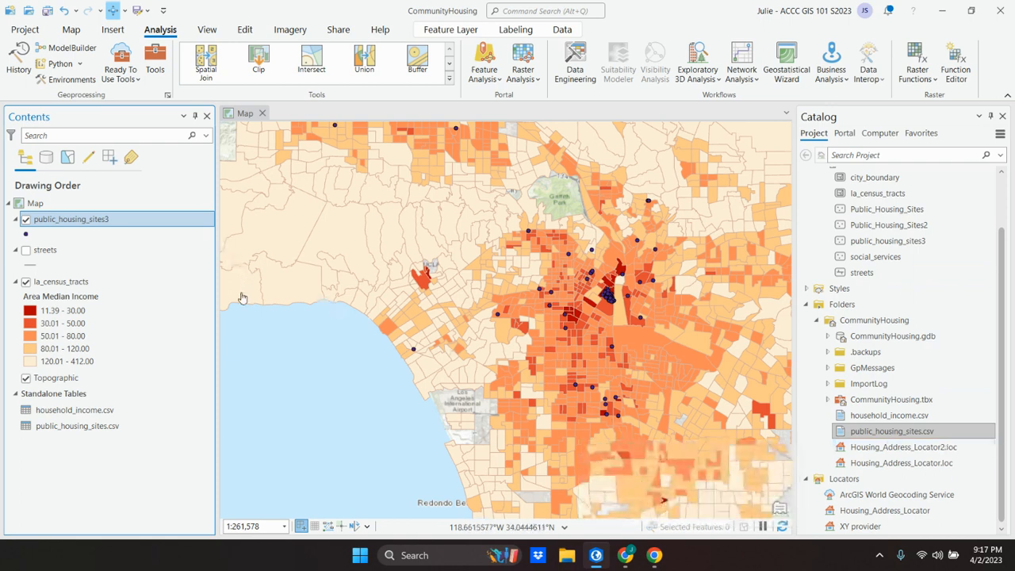
Switch to the VitalSource textbook and skim from step 9 through the Rematch addresses section to the end of Exercise 7B.
click(596, 562)
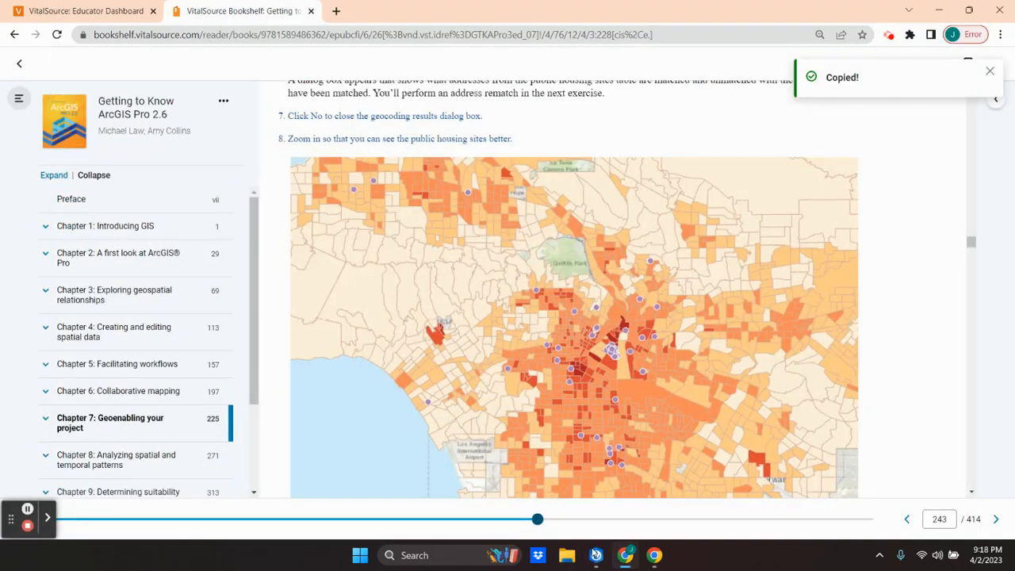
scroll(486, 252, down, 7)
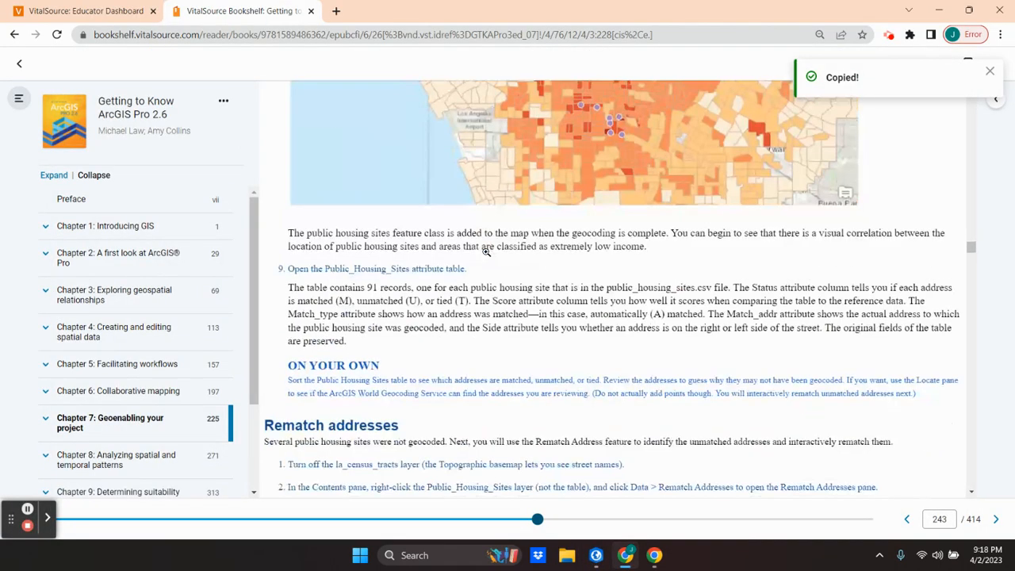
scroll(486, 252, down, 2)
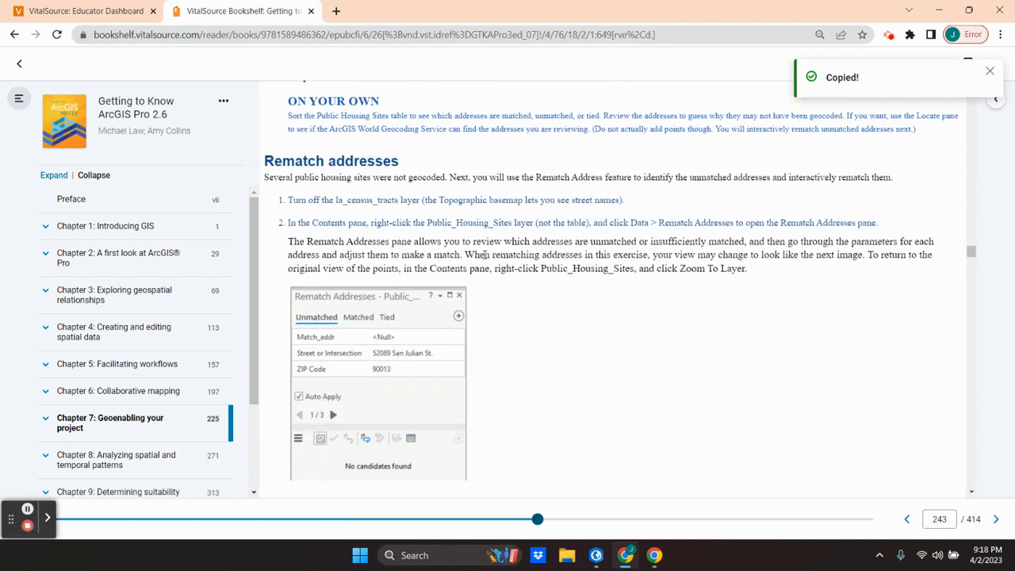
scroll(486, 253, down, 3)
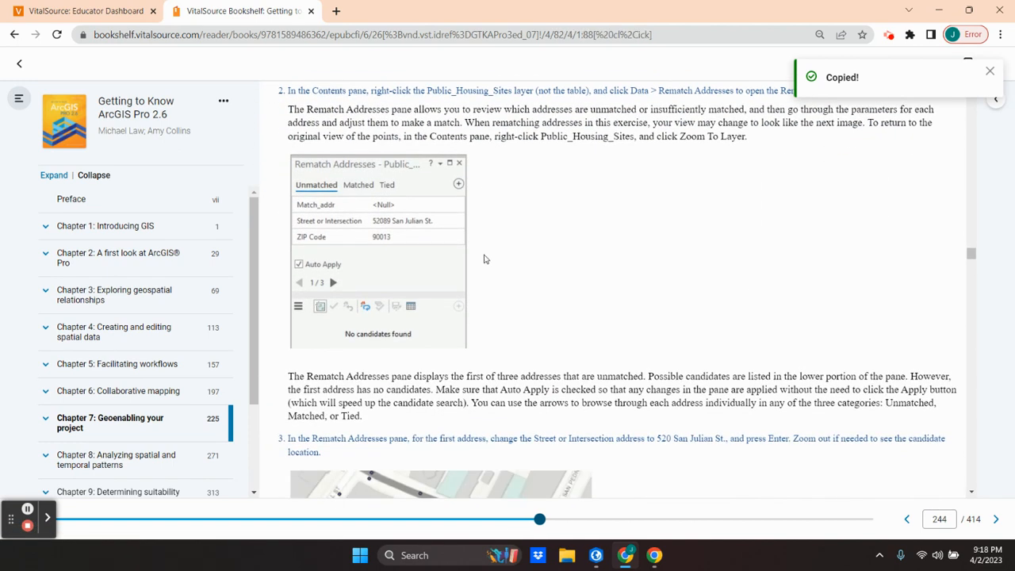
scroll(486, 259, down, 8)
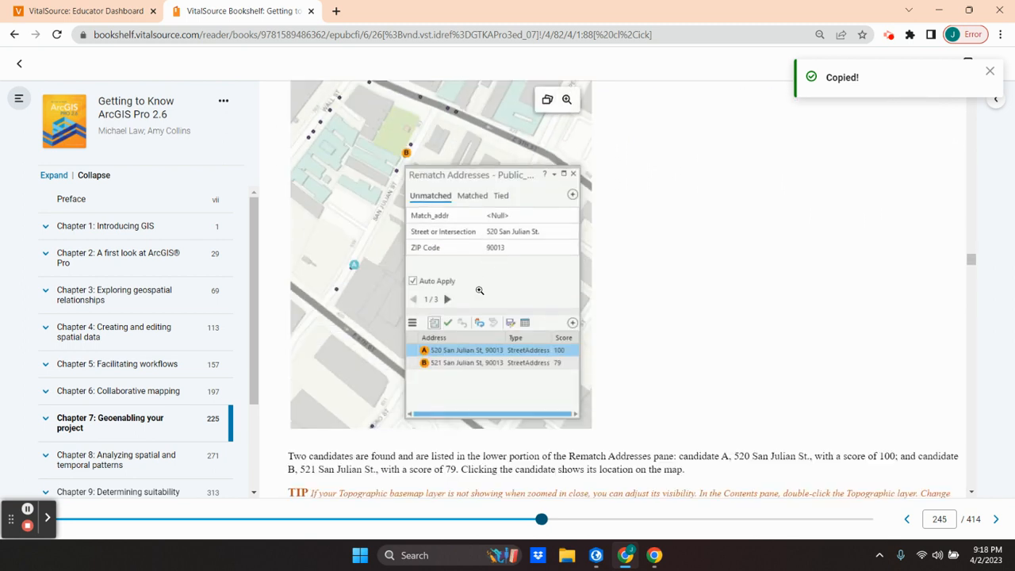
scroll(479, 289, down, 6)
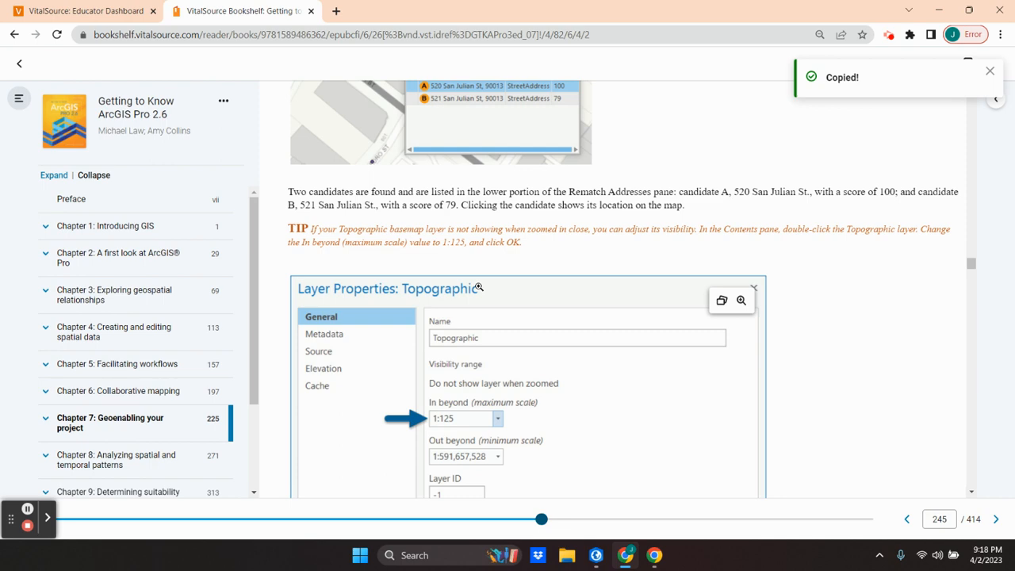
scroll(479, 288, down, 12)
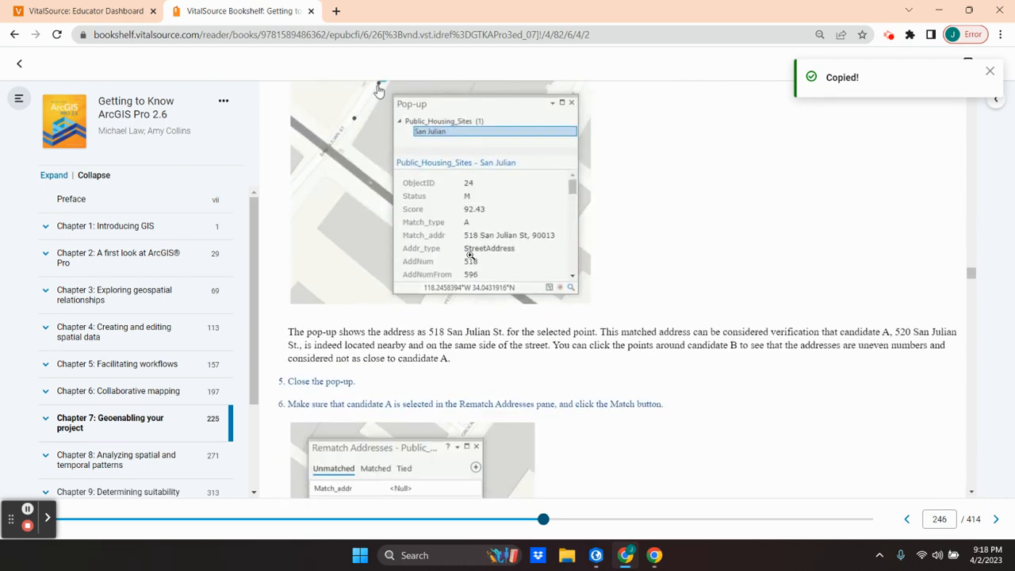
scroll(470, 256, down, 15)
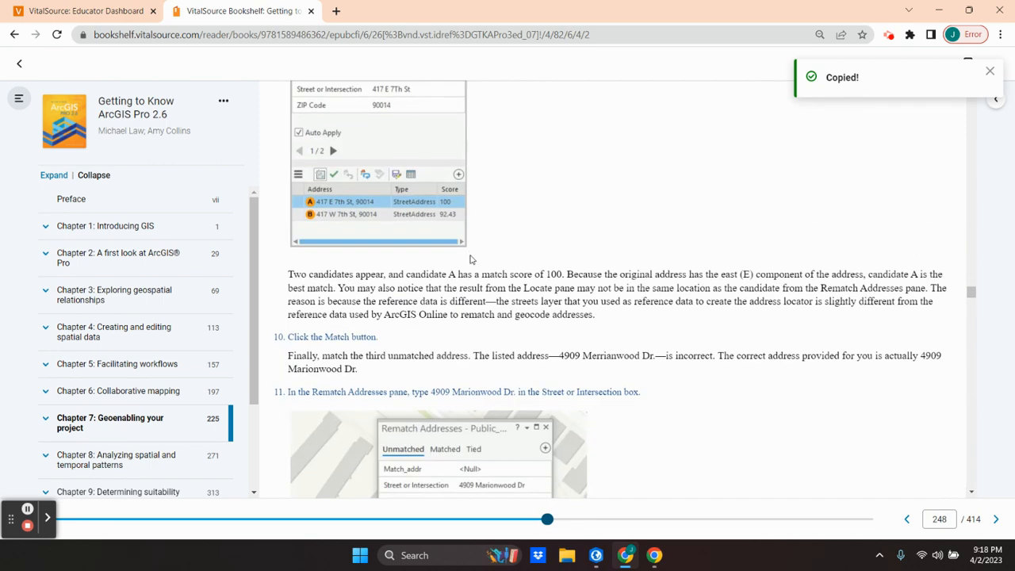
scroll(470, 260, down, 15)
scroll(605, 418, down, 10)
scroll(470, 256, up, 5)
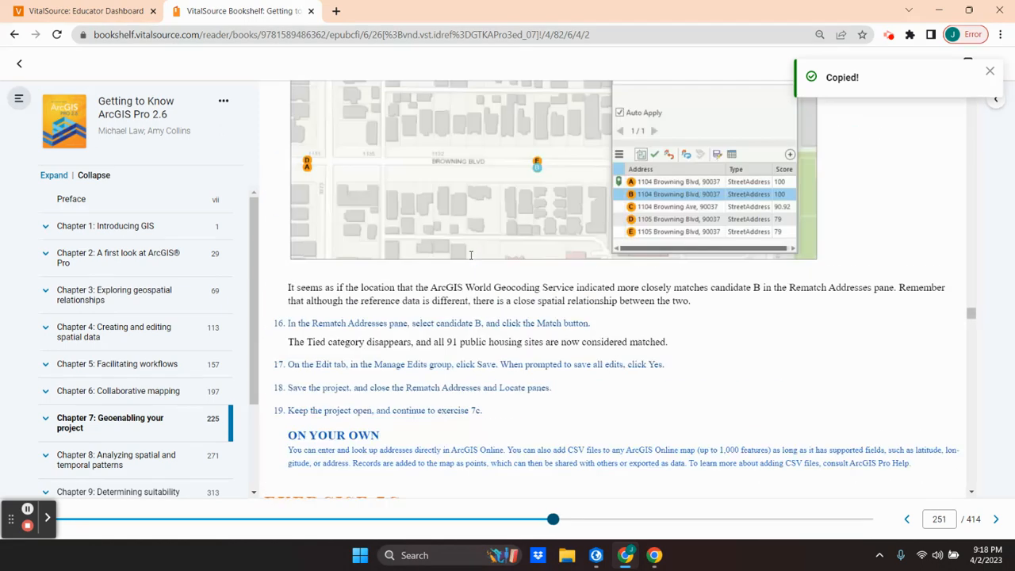
Go back through the Rematch addresses instructions to step 9 on opening the Public_Housing_Sites attribute table.
scroll(470, 256, up, 2)
scroll(470, 255, up, 8)
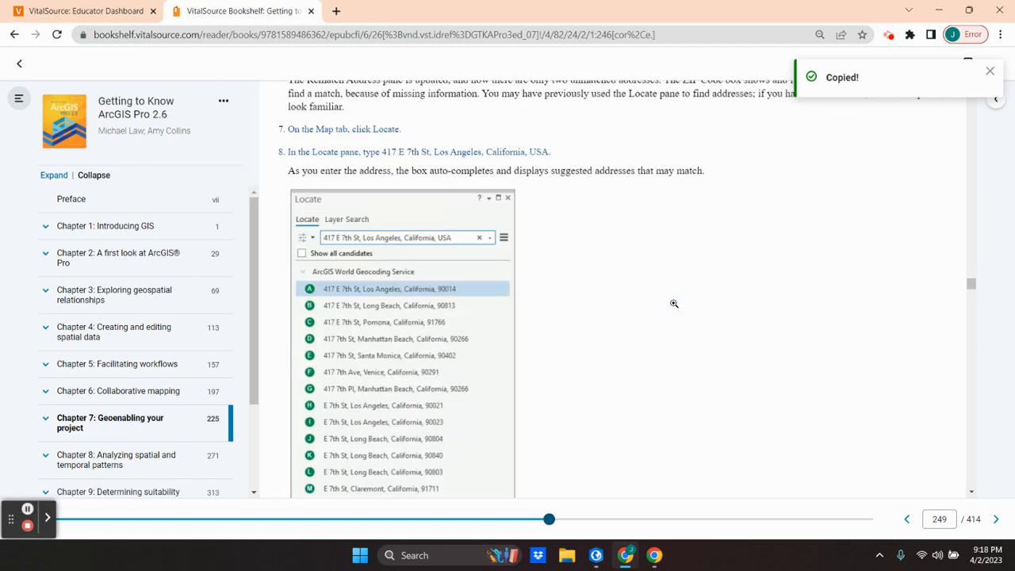
scroll(674, 304, up, 20)
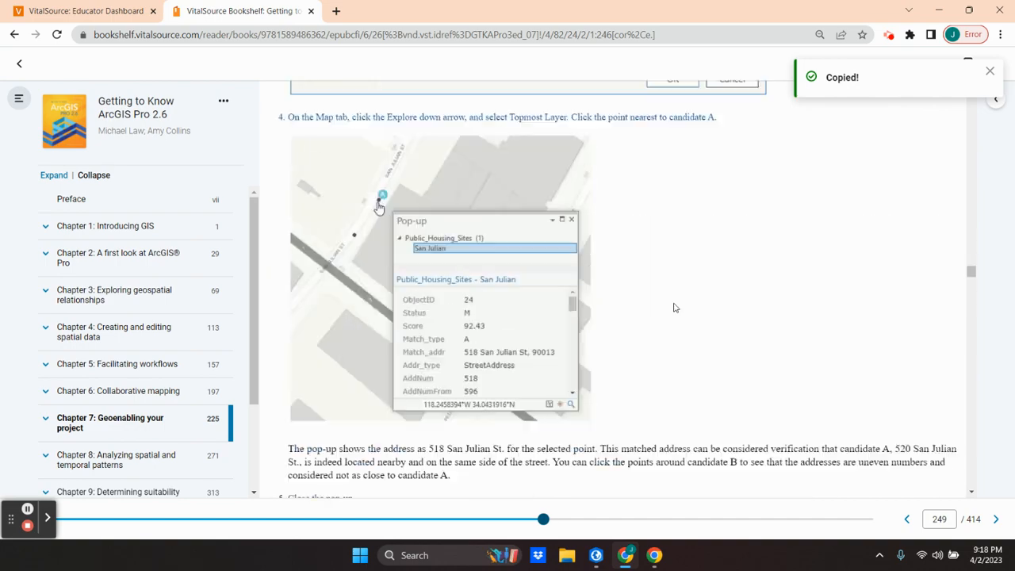
scroll(674, 308, up, 7)
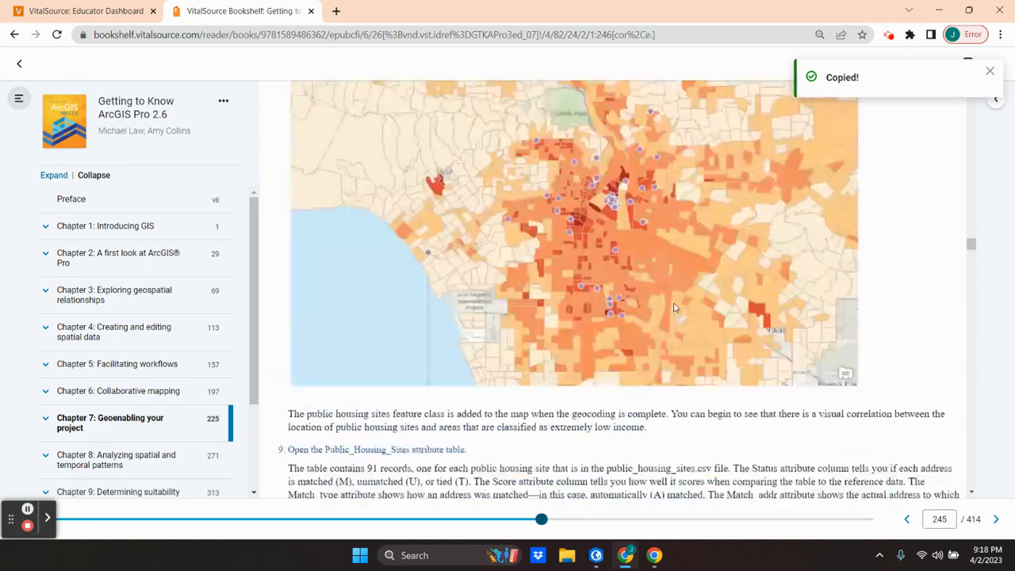
scroll(672, 302, down, 2)
scroll(674, 303, down, 1)
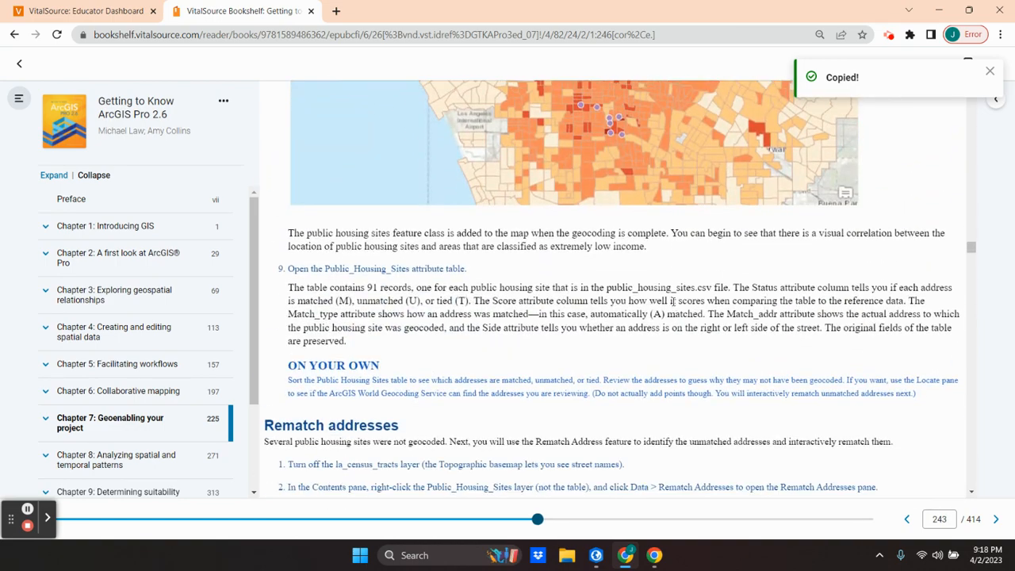